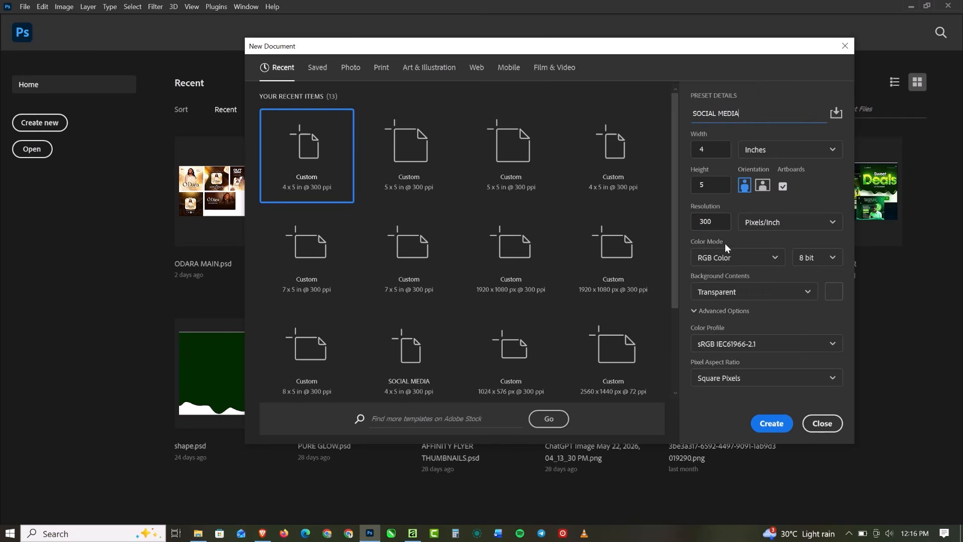
Step: Create the 4 × 5 inch, 300 ppi SOCIAL MEDIA document and place the gold balloon image, enlarged to about 1382 × 1728 px
{"action": "left_click", "coordinate": [773, 424]}
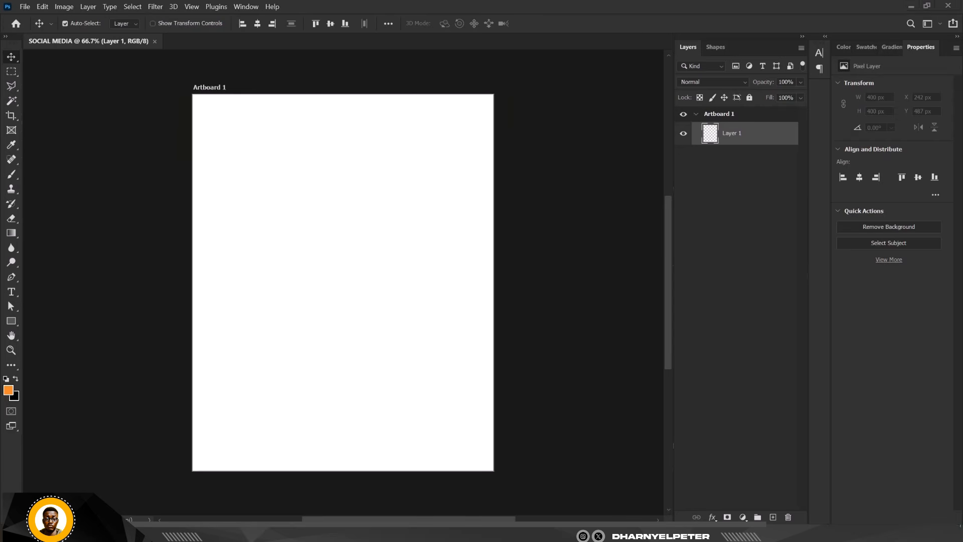
{"action": "key", "text": "alt+Tab"}
{"action": "left_click", "coordinate": [362, 95]}
{"action": "left_click_drag", "start_coordinate": [362, 96], "coordinate": [389, 329]}
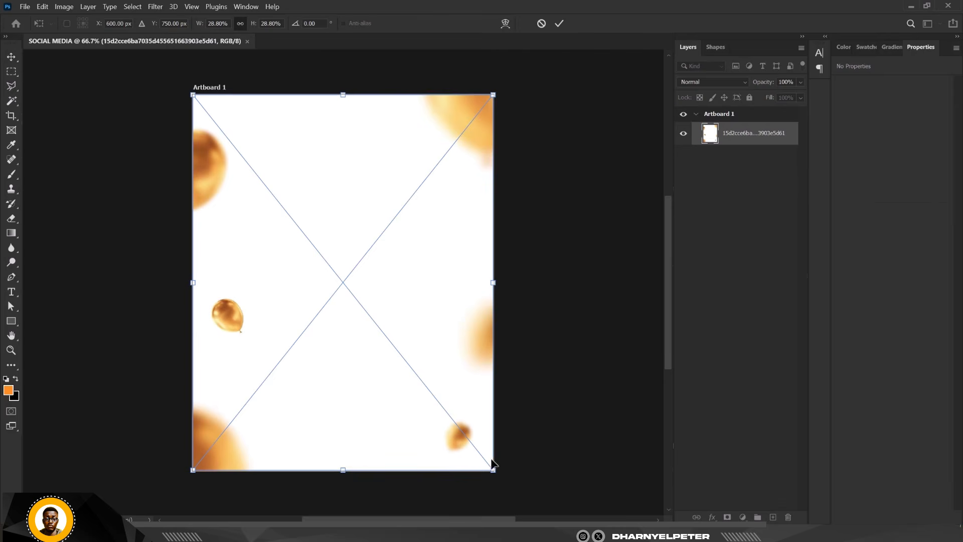
{"action": "left_click_drag", "start_coordinate": [494, 469], "coordinate": [516, 499]}
{"action": "key", "text": "Return"}
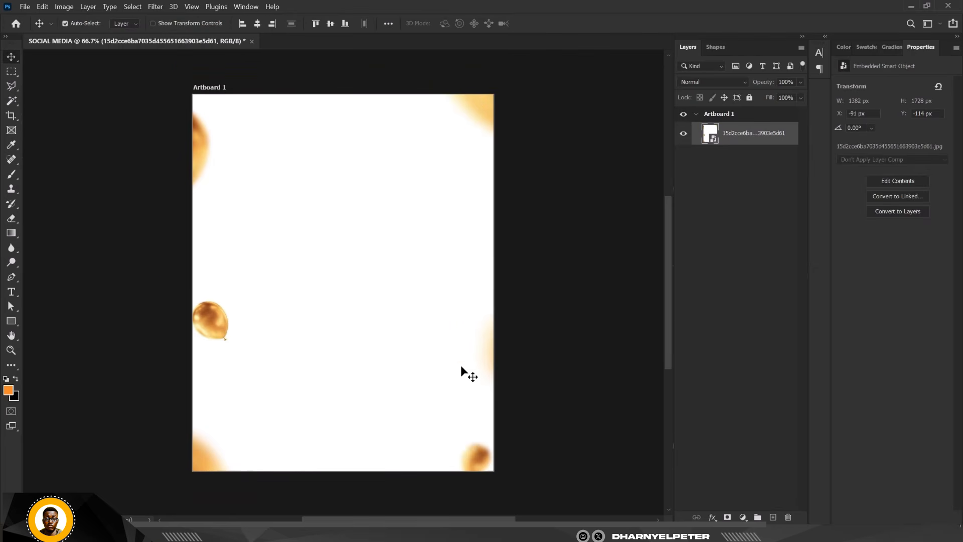
Step: Place the Curves graphic from the PICTURE folder, scaled to about 852 × 860 px and shifted slightly up and right of the artboard's centre
{"action": "scroll", "coordinate": [369, 208], "scroll_direction": "up", "scroll_amount": 3}
{"action": "scroll", "coordinate": [369, 209], "scroll_direction": "down", "scroll_amount": 2}
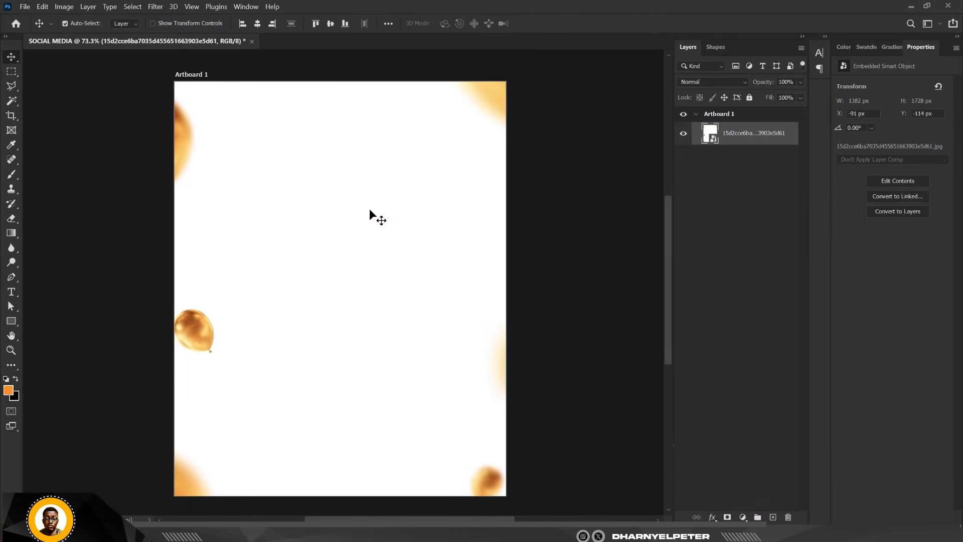
{"action": "scroll", "coordinate": [369, 208], "scroll_direction": "up", "scroll_amount": 1}
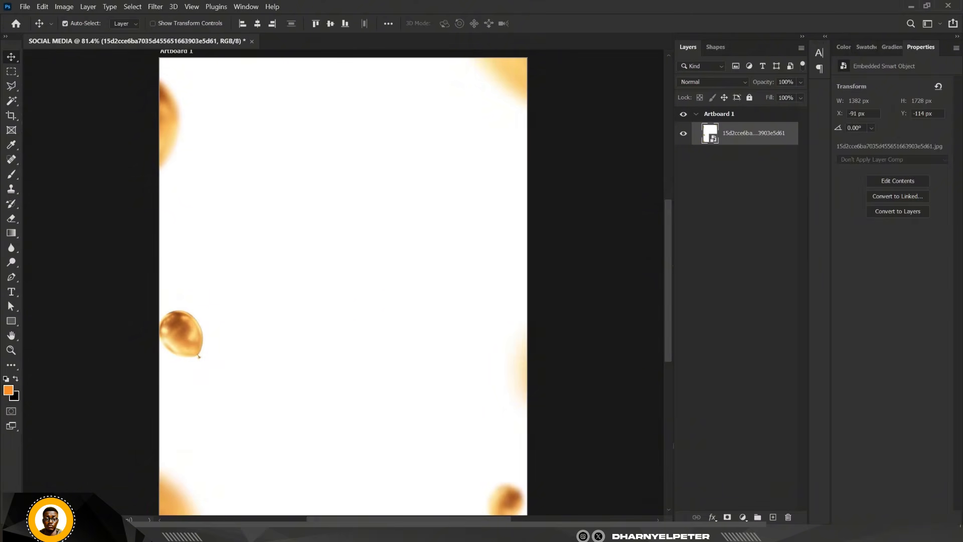
{"action": "mouse_move", "coordinate": [262, 531]}
{"action": "mouse_move", "coordinate": [231, 532]}
{"action": "left_click", "coordinate": [232, 494]}
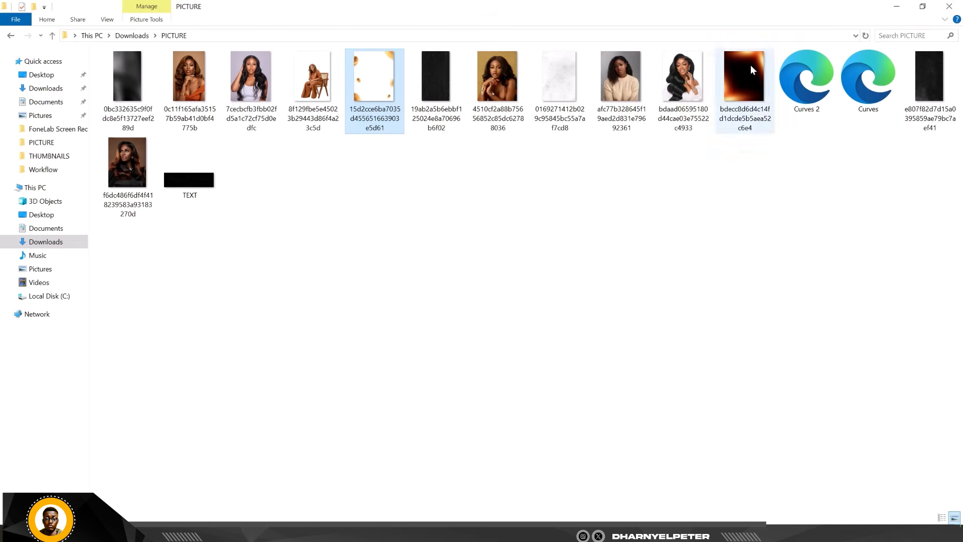
{"action": "left_click", "coordinate": [867, 96]}
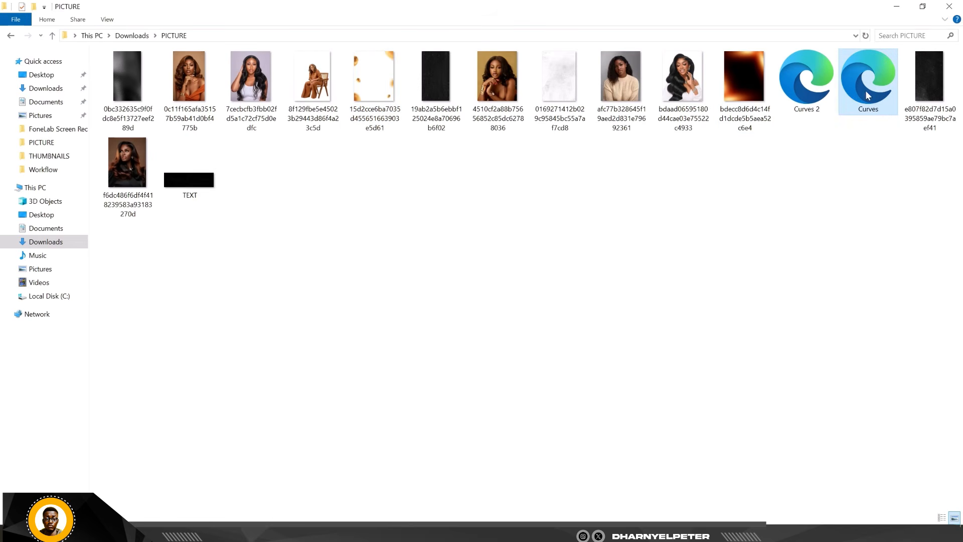
{"action": "left_click_drag", "start_coordinate": [877, 75], "coordinate": [368, 311]}
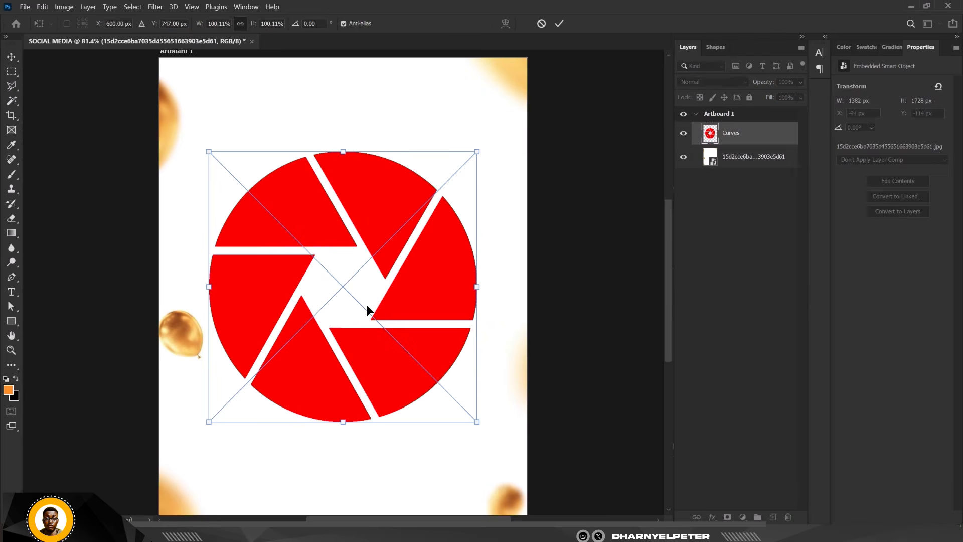
{"action": "mouse_move", "coordinate": [477, 146]}
{"action": "left_mouse_down"}
{"action": "mouse_move", "coordinate": [484, 135]}
{"action": "mouse_move", "coordinate": [474, 154]}
{"action": "left_mouse_up"}
{"action": "left_click_drag", "start_coordinate": [416, 267], "coordinate": [423, 257]}
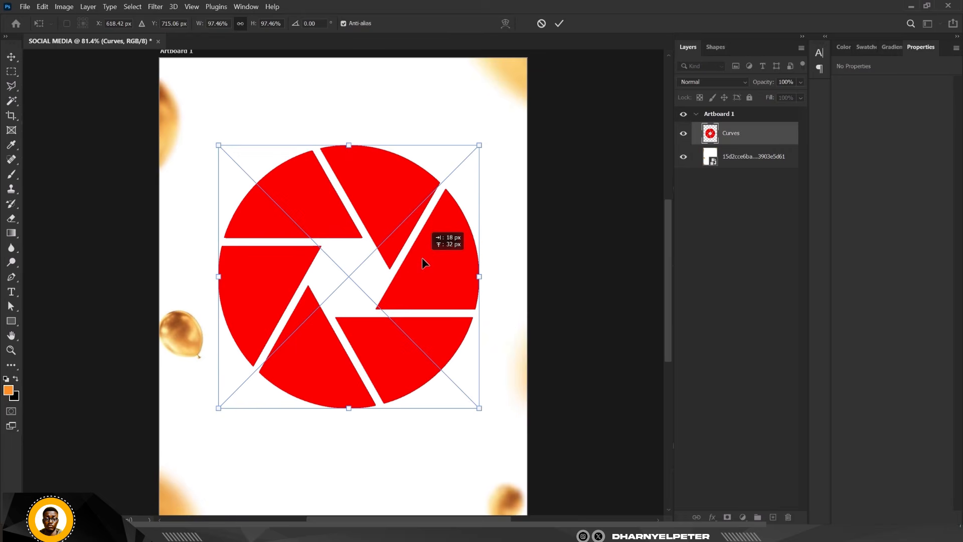
{"action": "key", "text": "Return"}
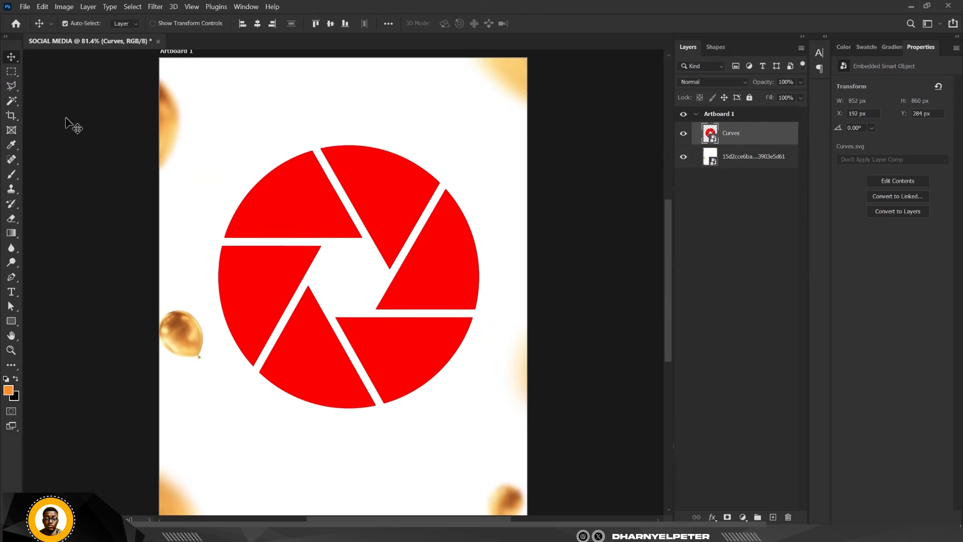
Step: Select the upper-left blade of the red aperture shape with the Magic Wand and add an orange ff8c24 Solid Color fill layer
{"action": "left_click", "coordinate": [10, 101]}
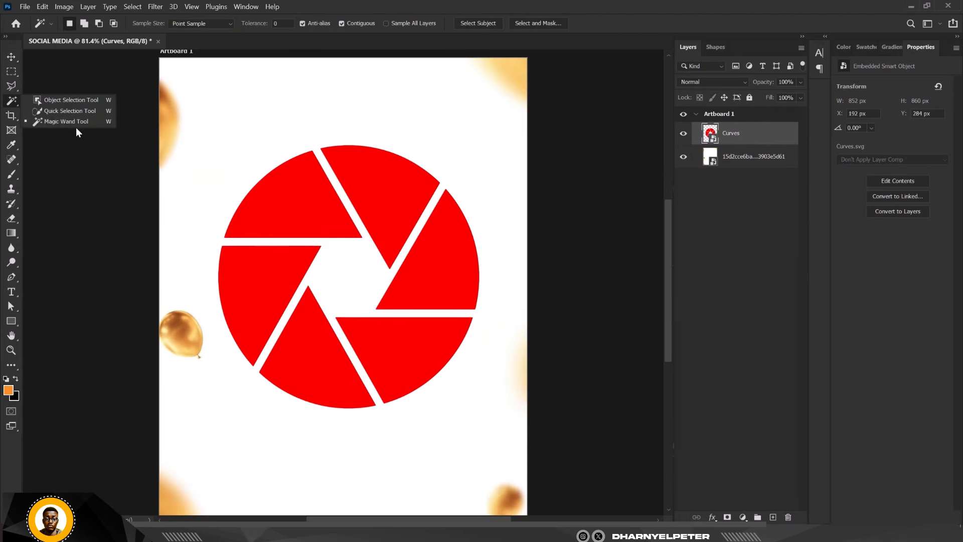
{"action": "left_click", "coordinate": [70, 121]}
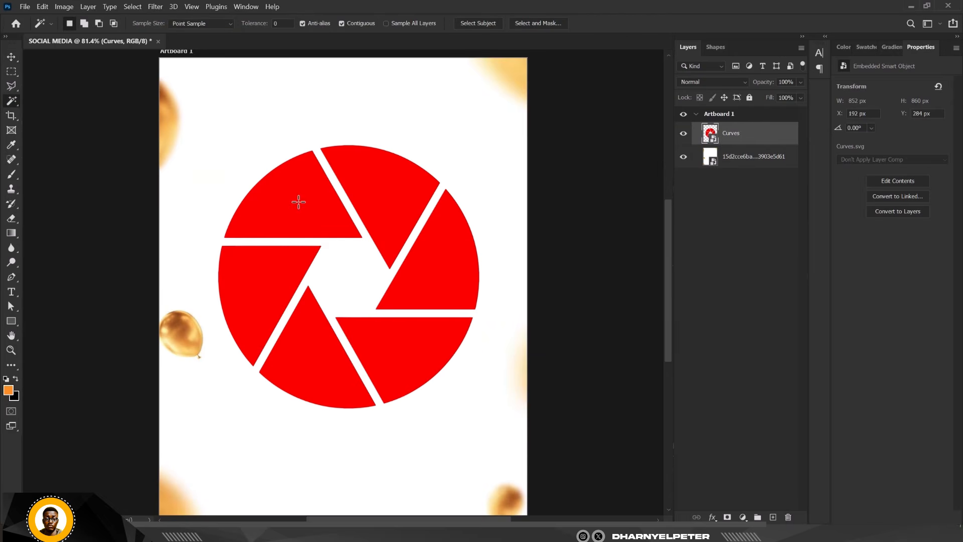
{"action": "left_click", "coordinate": [295, 188]}
{"action": "left_click", "coordinate": [743, 517]}
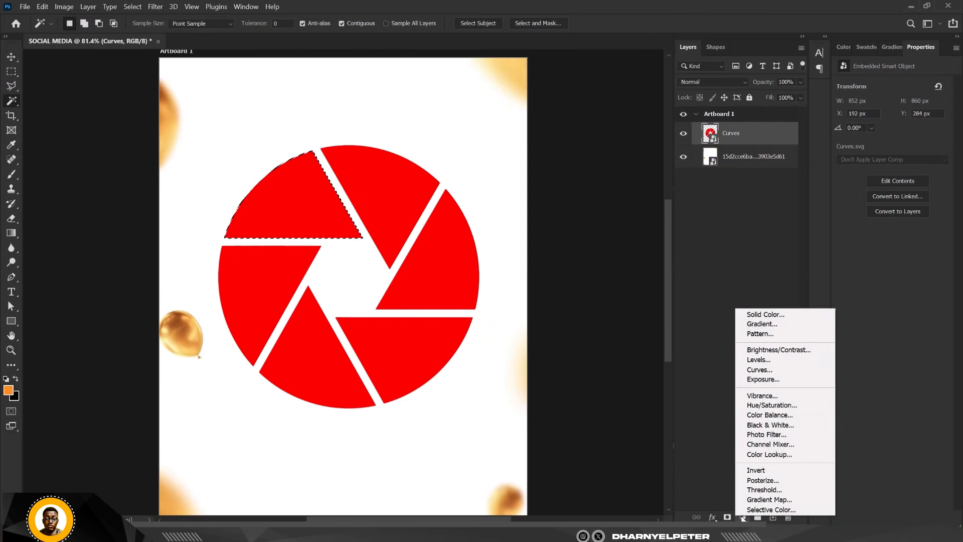
{"action": "left_click", "coordinate": [765, 314]}
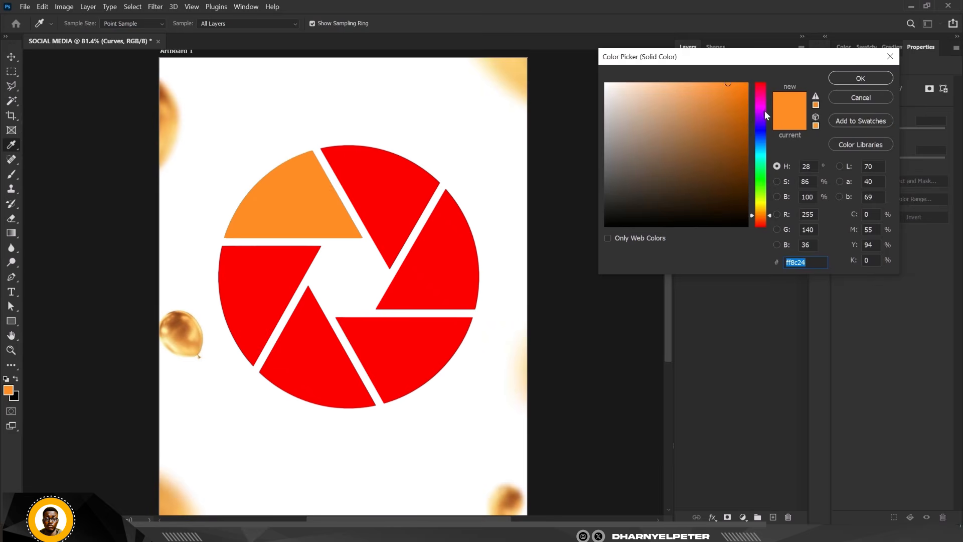
{"action": "left_click", "coordinate": [861, 78]}
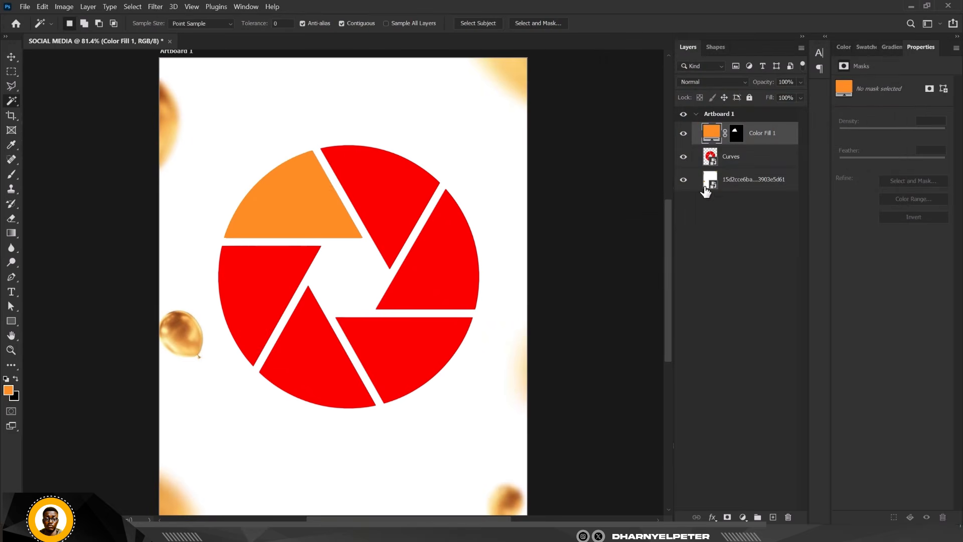
Step: Select the left blade on the Curves layer and cover it with a Solid Color fill layer in muted orange d4843b
{"action": "left_click", "coordinate": [757, 157]}
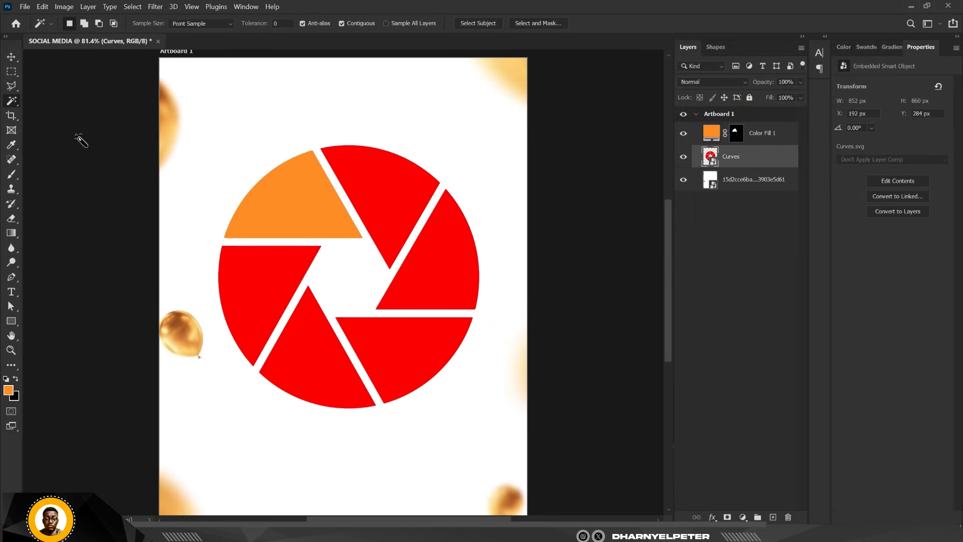
{"action": "left_click", "coordinate": [277, 283]}
{"action": "left_click", "coordinate": [742, 517]}
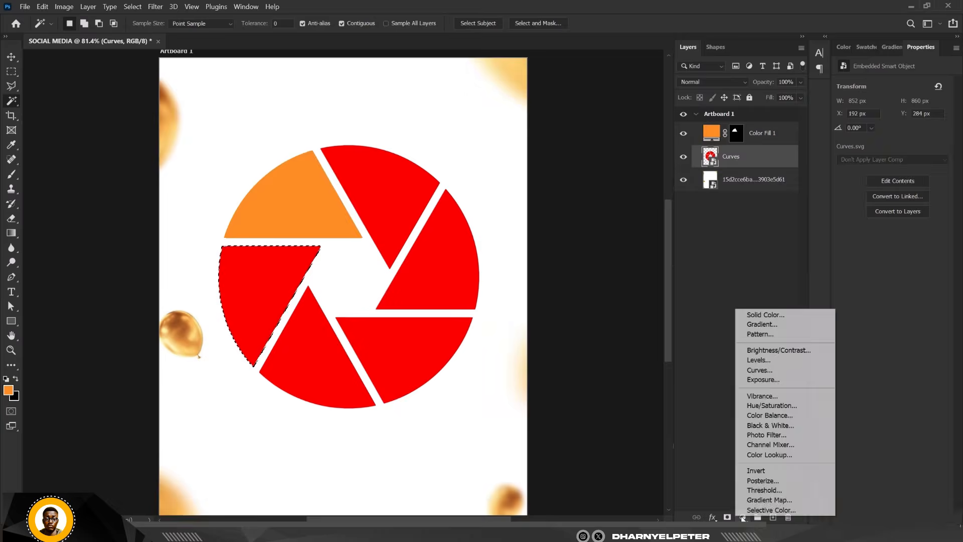
{"action": "left_click", "coordinate": [764, 314]}
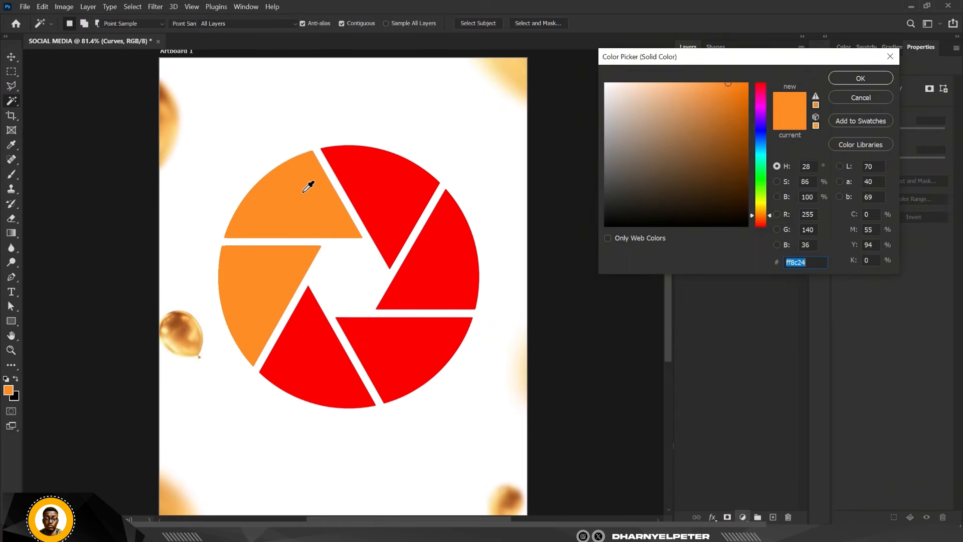
{"action": "left_click", "coordinate": [708, 105]}
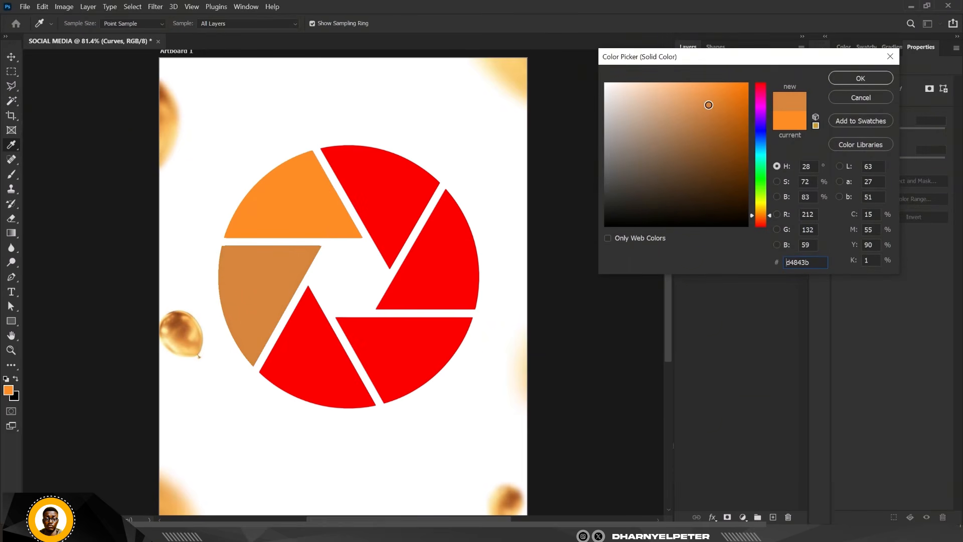
{"action": "left_click", "coordinate": [875, 79]}
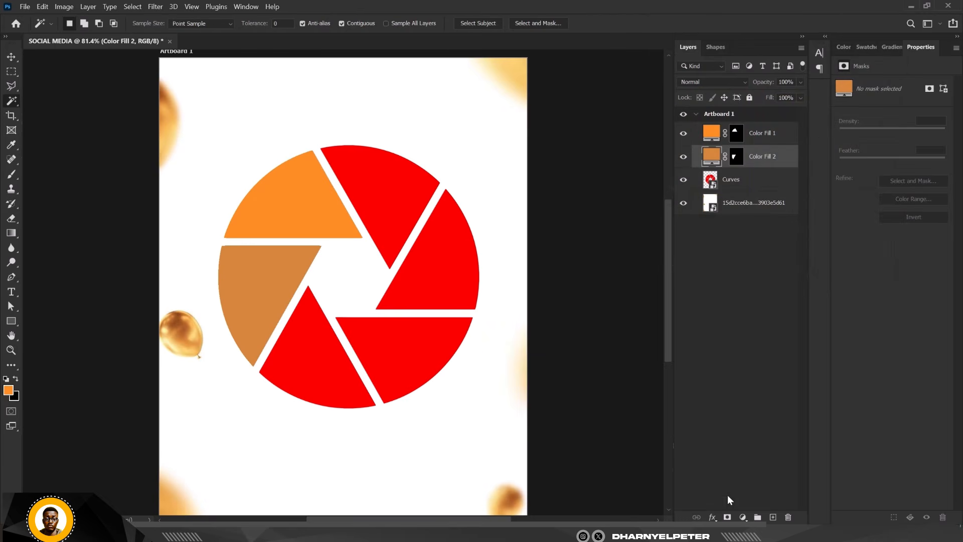
Step: Select the lower-left blade on the Curves layer and cover it with a Solid Color fill layer in dark burnt orange
{"action": "left_click", "coordinate": [760, 185]}
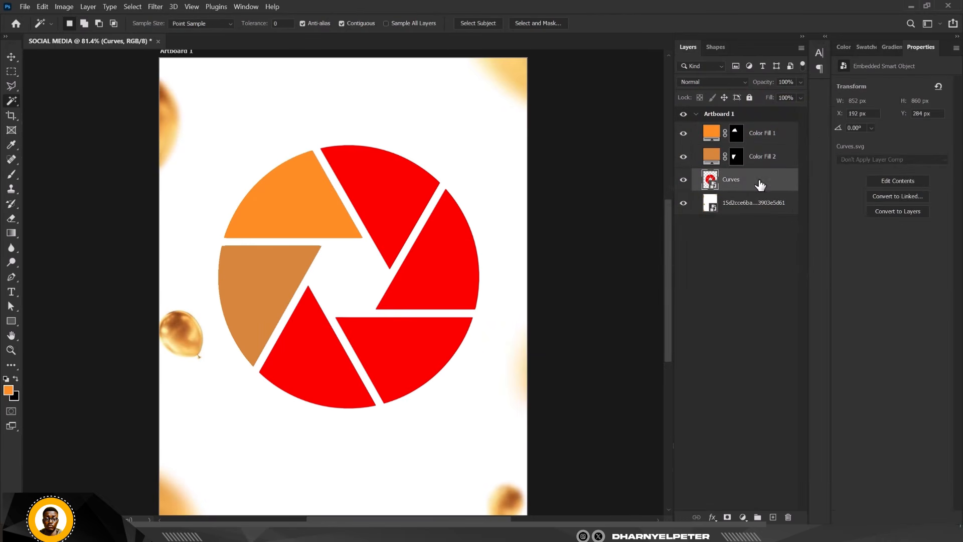
{"action": "left_click", "coordinate": [316, 372]}
{"action": "left_click", "coordinate": [742, 517]}
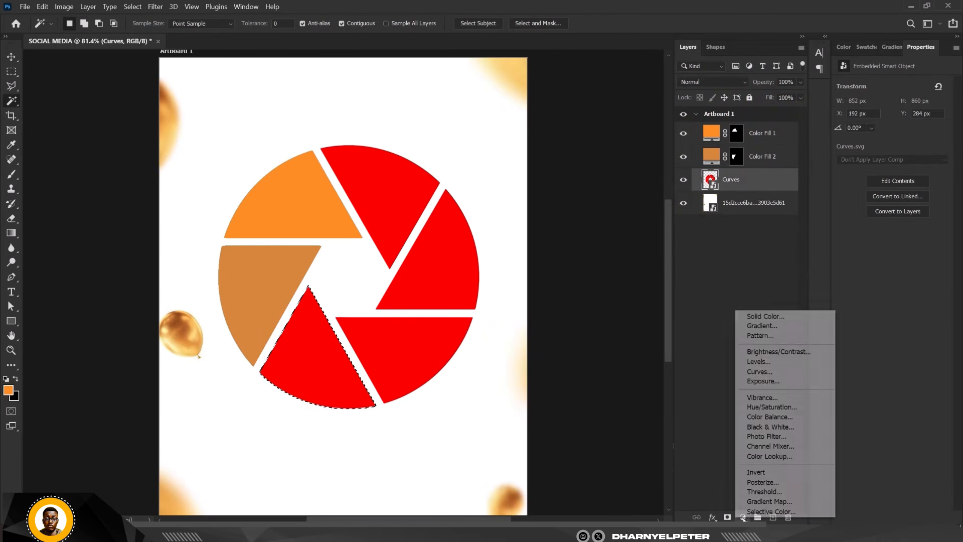
{"action": "left_click", "coordinate": [756, 316]}
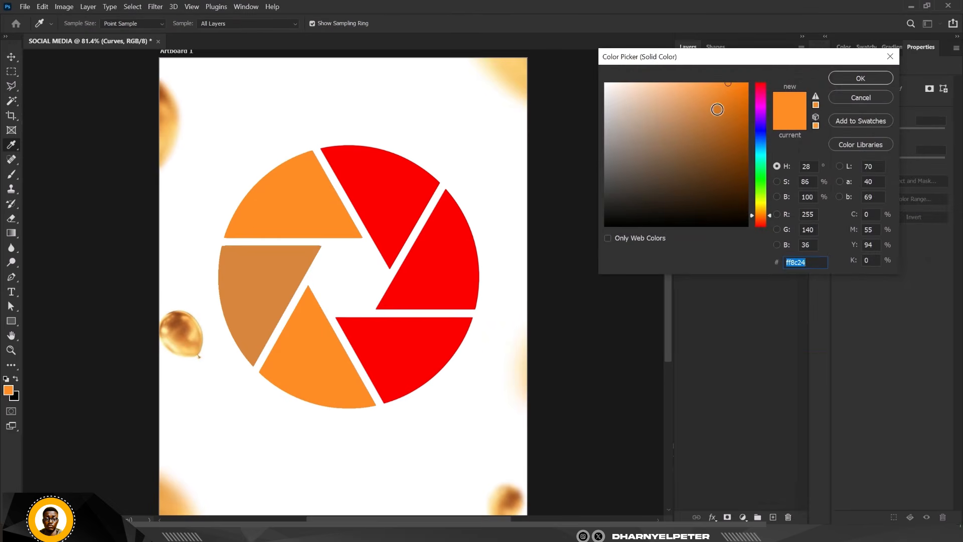
{"action": "mouse_move", "coordinate": [717, 109]}
{"action": "left_mouse_down"}
{"action": "mouse_move", "coordinate": [739, 132]}
{"action": "mouse_move", "coordinate": [739, 112]}
{"action": "left_mouse_up"}
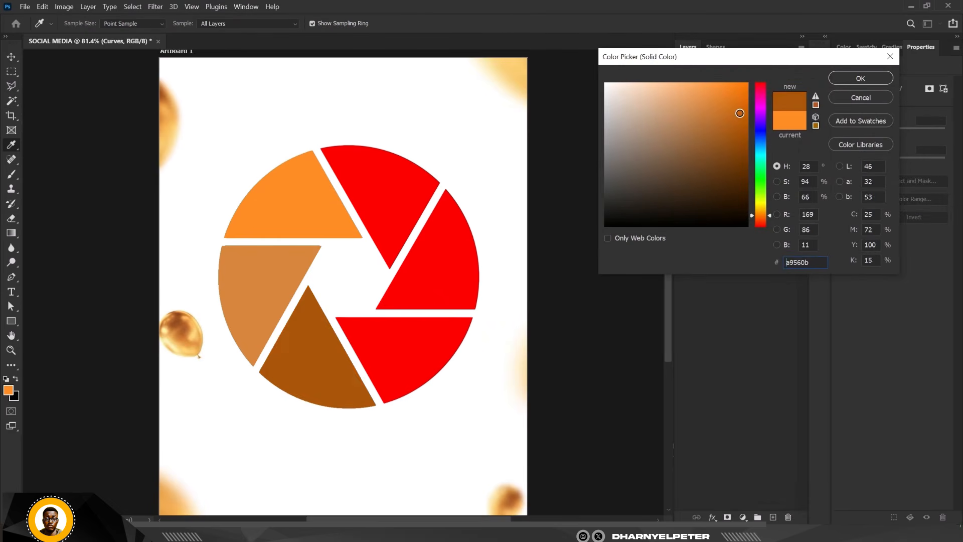
{"action": "left_click", "coordinate": [882, 81]}
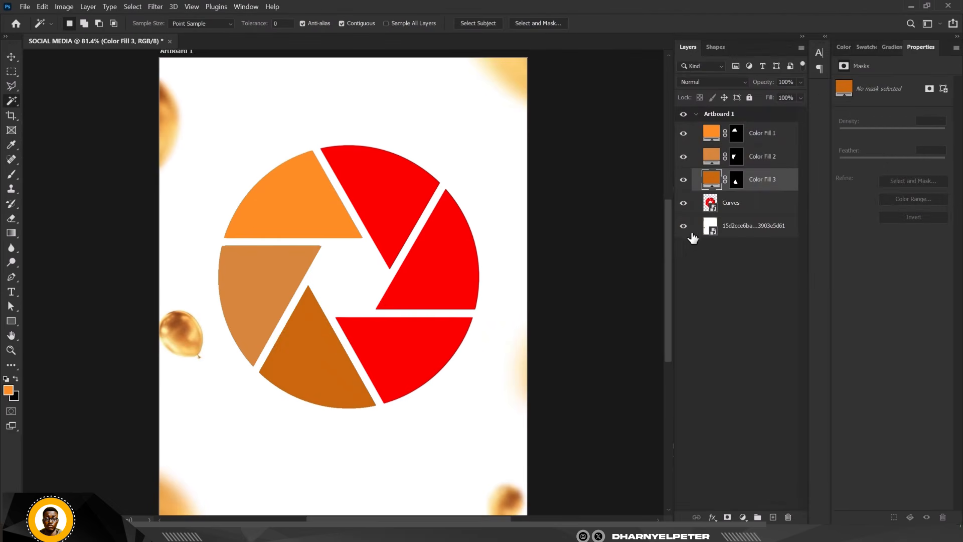
Step: Select the lower-right blade on the Curves layer and cover it with a Solid Color fill layer in pale peach
{"action": "left_click", "coordinate": [741, 208]}
{"action": "left_click", "coordinate": [416, 354]}
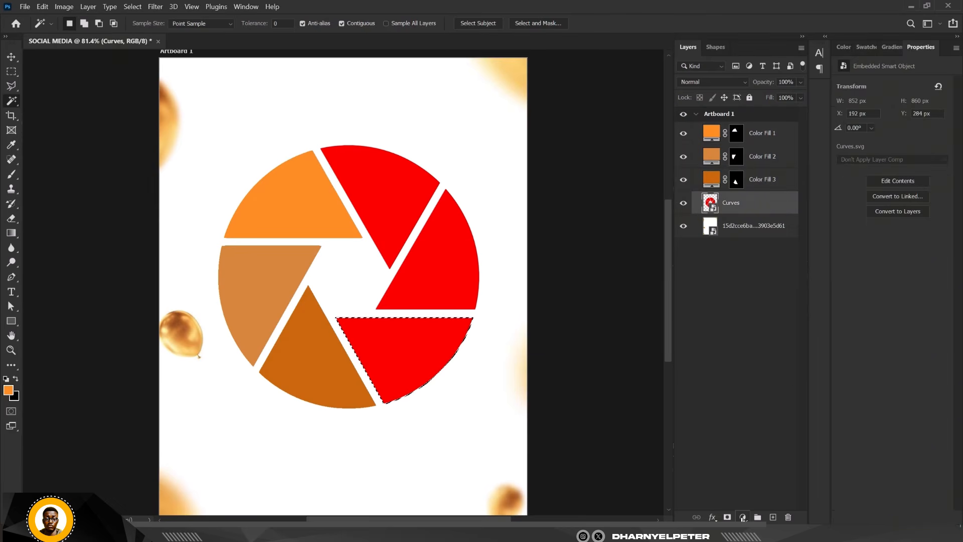
{"action": "left_click", "coordinate": [743, 517]}
{"action": "left_click", "coordinate": [752, 316]}
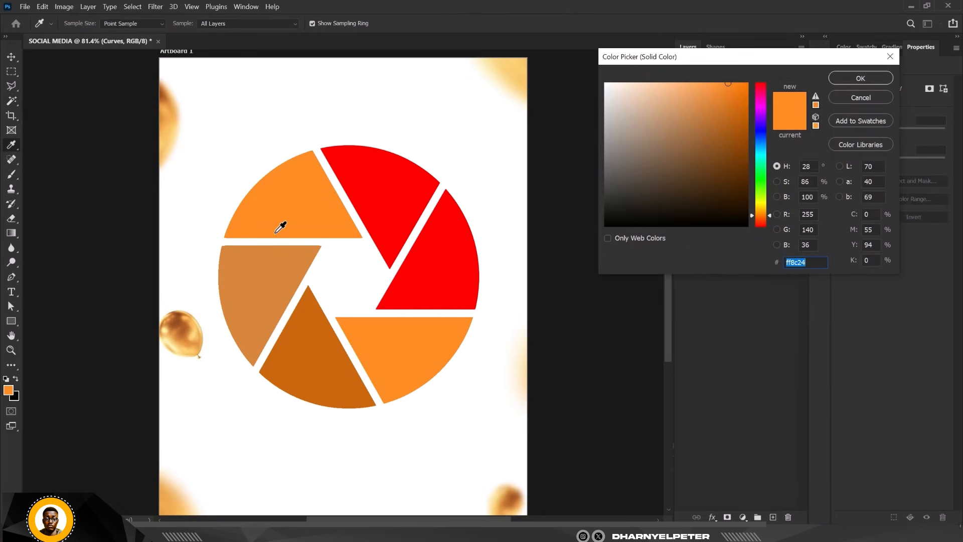
{"action": "mouse_move", "coordinate": [692, 115]}
{"action": "left_mouse_down"}
{"action": "mouse_move", "coordinate": [679, 92]}
{"action": "mouse_move", "coordinate": [640, 83]}
{"action": "left_mouse_up"}
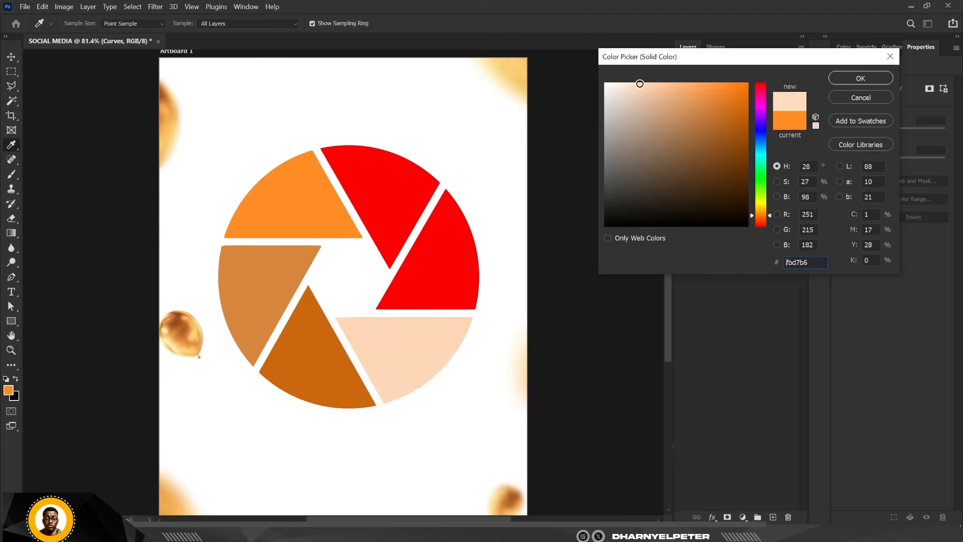
{"action": "key", "text": "Return"}
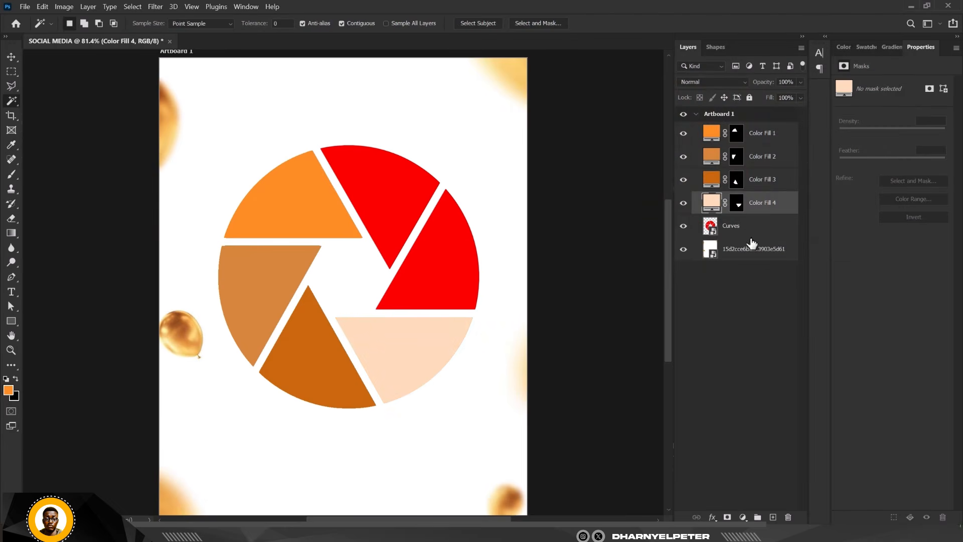
Step: Select the right blade on the Curves layer and cover it with a Solid Color fill layer in brown 713e10
{"action": "left_click", "coordinate": [758, 235]}
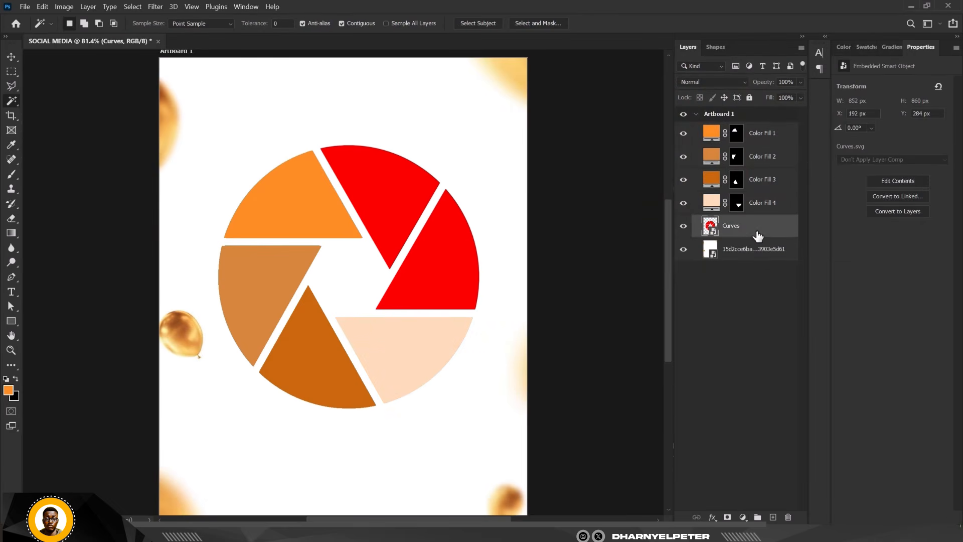
{"action": "left_click", "coordinate": [448, 273]}
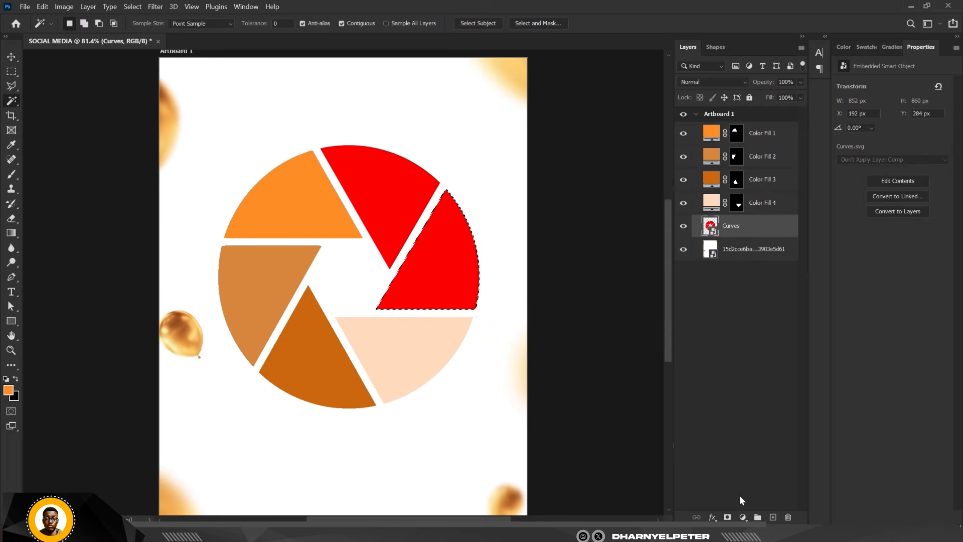
{"action": "left_click", "coordinate": [742, 517]}
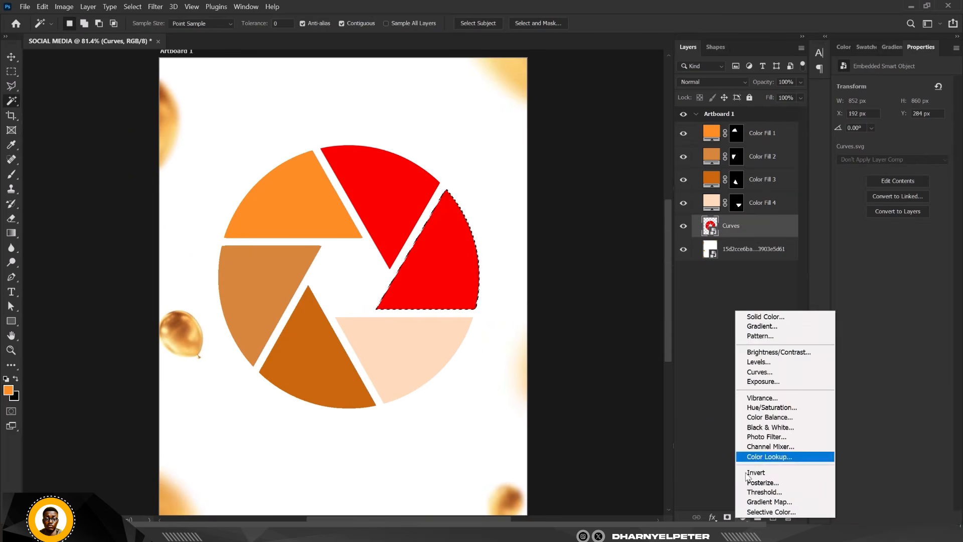
{"action": "left_click", "coordinate": [777, 309]}
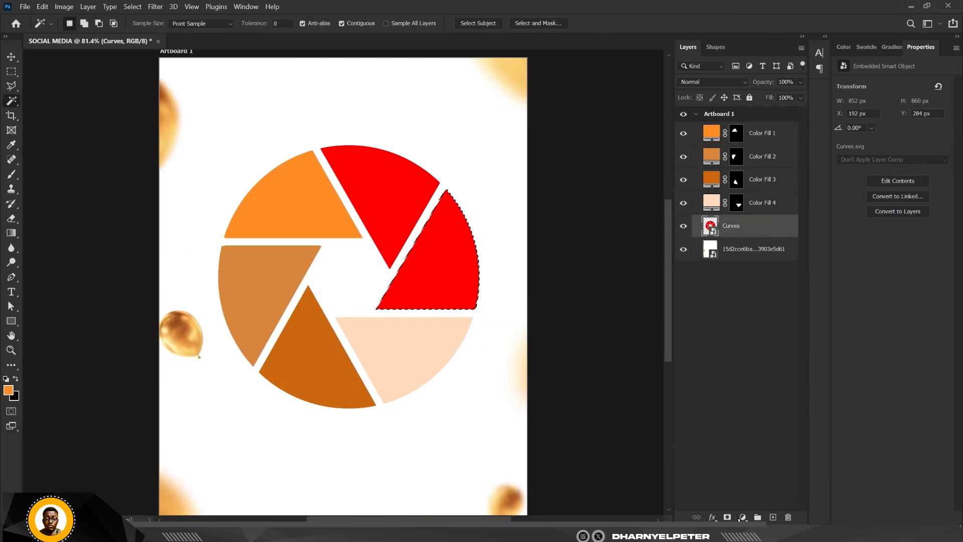
{"action": "left_click", "coordinate": [743, 517]}
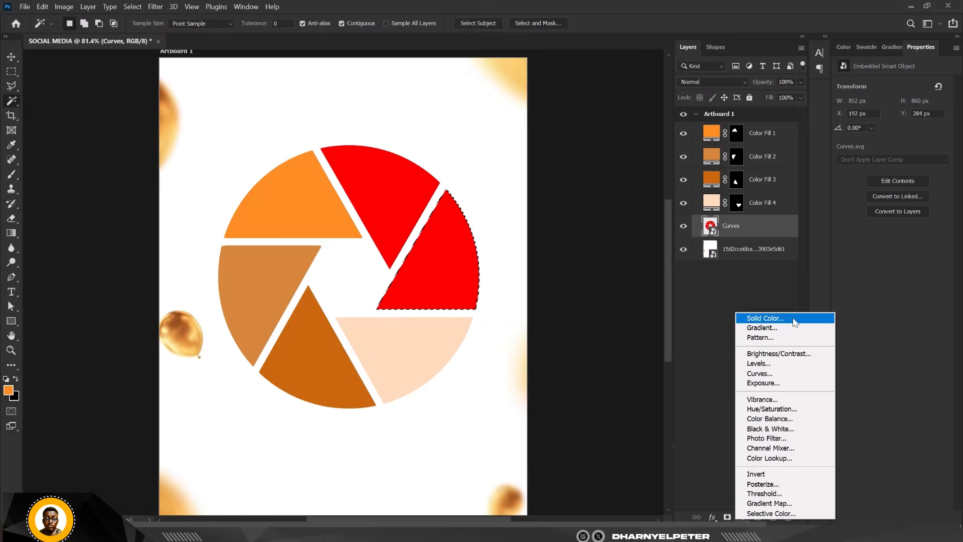
{"action": "left_click", "coordinate": [777, 318]}
{"action": "left_click_drag", "start_coordinate": [702, 124], "coordinate": [729, 163]}
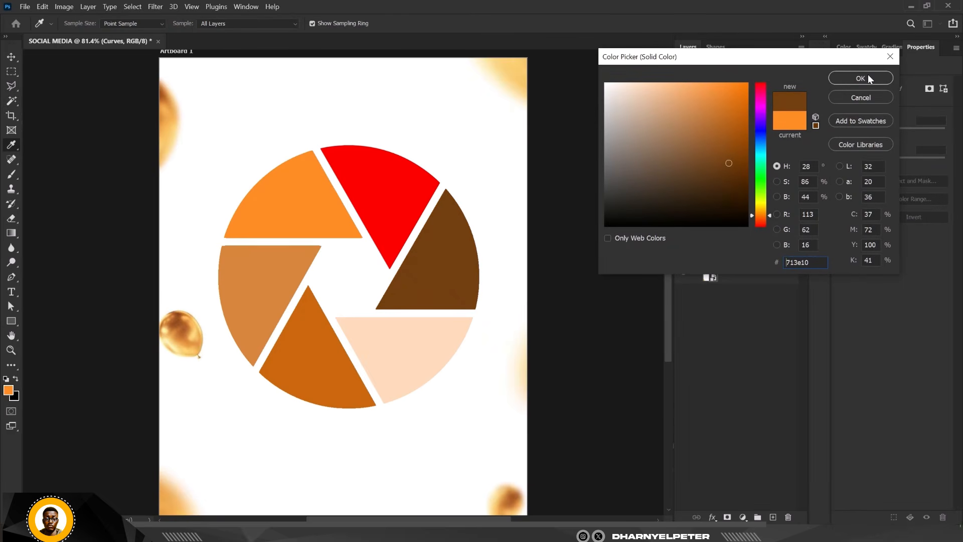
{"action": "left_click", "coordinate": [861, 79]}
Step: Select the top blade on the Curves layer and cover it with a Solid Color fill layer in near-black brown 211204
{"action": "left_click", "coordinate": [742, 252]}
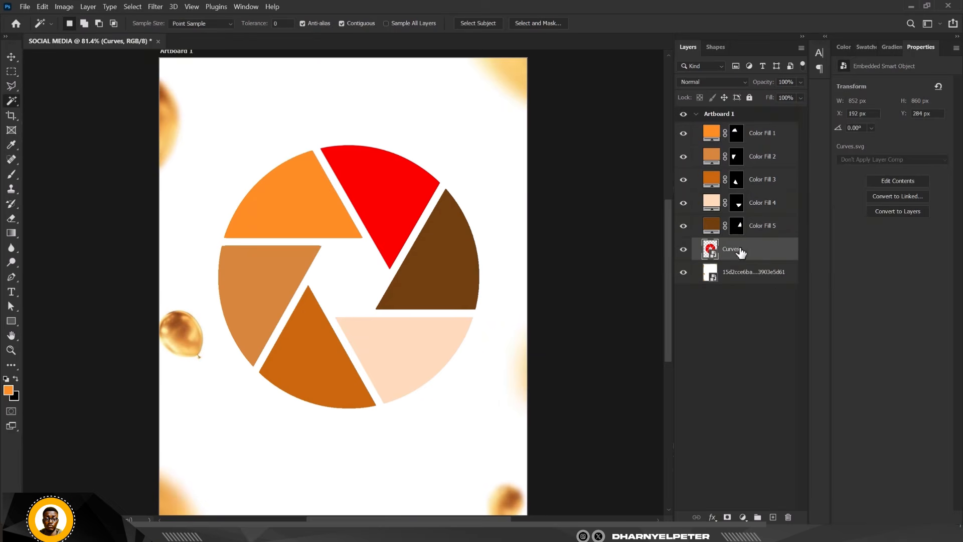
{"action": "left_click", "coordinate": [362, 196]}
{"action": "left_click", "coordinate": [742, 517]}
{"action": "left_click", "coordinate": [757, 316]}
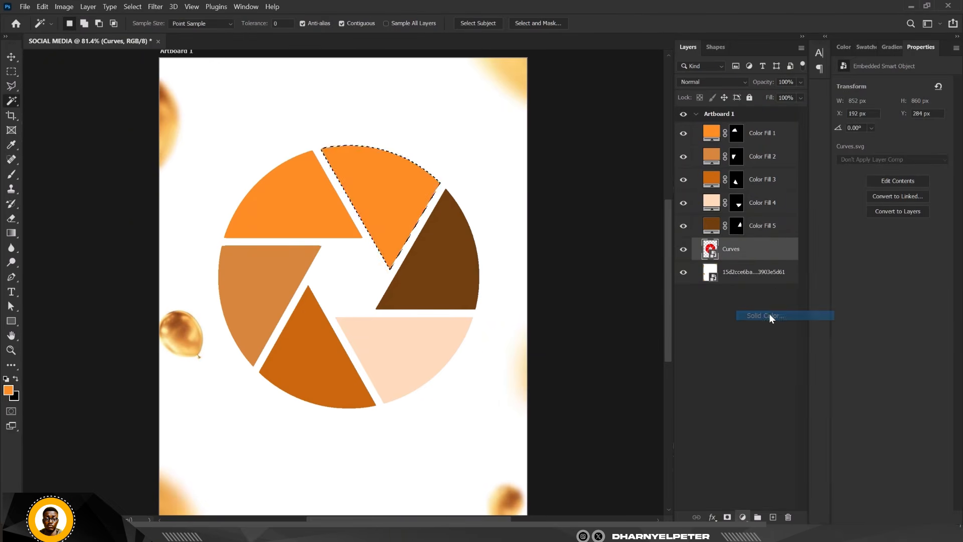
{"action": "mouse_move", "coordinate": [673, 208]}
{"action": "left_mouse_down"}
{"action": "mouse_move", "coordinate": [724, 122]}
{"action": "mouse_move", "coordinate": [679, 95]}
{"action": "mouse_move", "coordinate": [617, 101]}
{"action": "mouse_move", "coordinate": [688, 110]}
{"action": "mouse_move", "coordinate": [729, 178]}
{"action": "mouse_move", "coordinate": [730, 209]}
{"action": "left_mouse_up"}
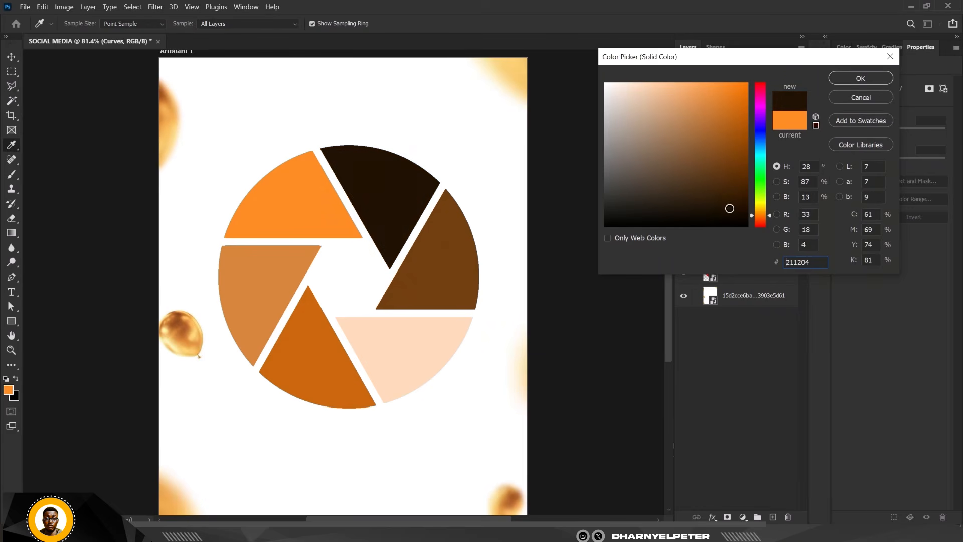
{"action": "left_click", "coordinate": [860, 79]}
{"action": "key", "text": "w"}
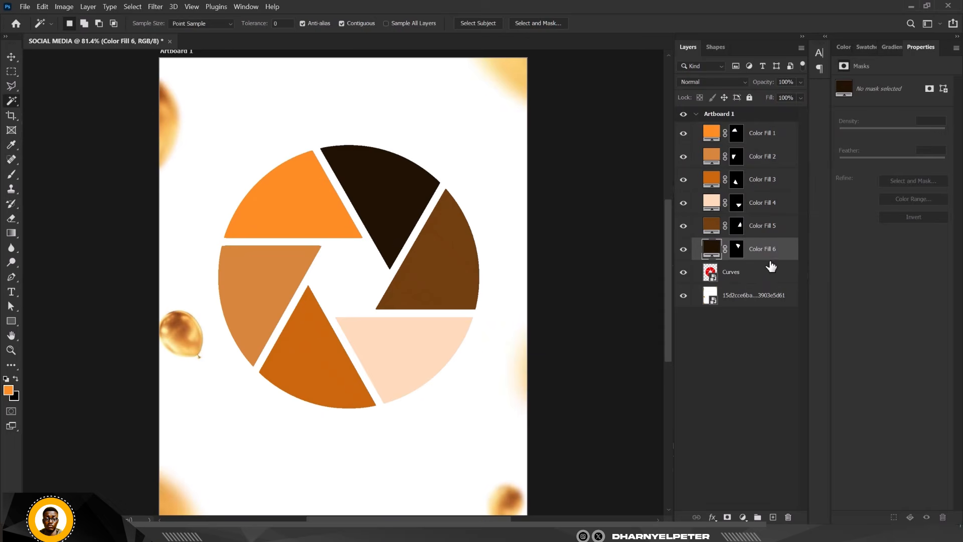
Step: Hide all six Color Fill layers and show them again to compare the coloured blades with the red Curves shape
{"action": "left_click", "coordinate": [685, 250]}
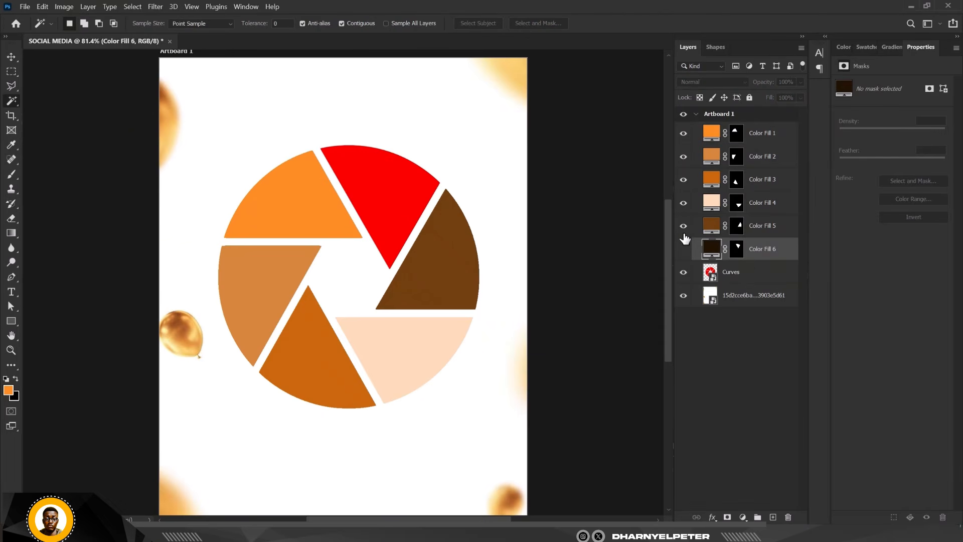
{"action": "left_click", "coordinate": [684, 203]}
{"action": "left_click", "coordinate": [684, 179]}
{"action": "left_click", "coordinate": [683, 157]}
{"action": "left_click", "coordinate": [683, 134]}
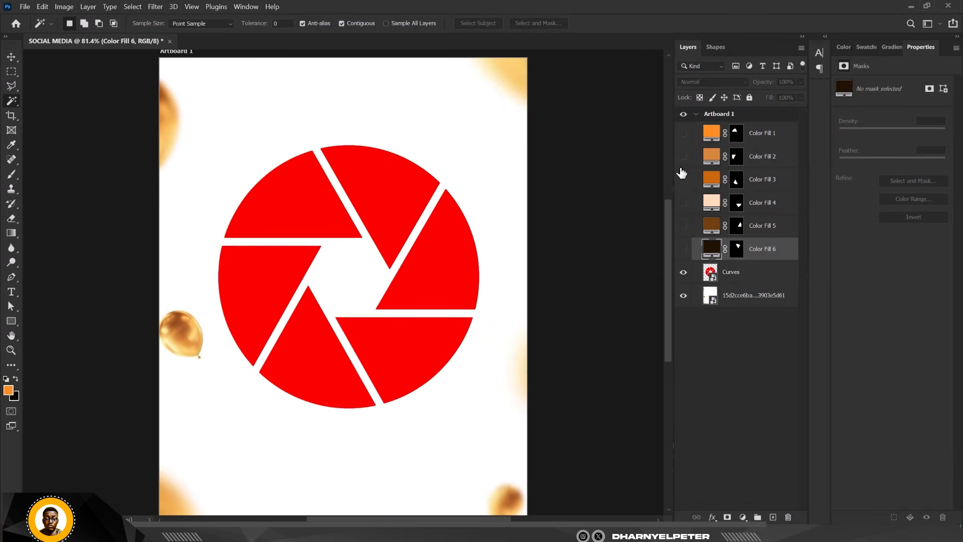
{"action": "left_click", "coordinate": [683, 157]}
{"action": "left_click", "coordinate": [683, 179]}
{"action": "left_click", "coordinate": [683, 203]}
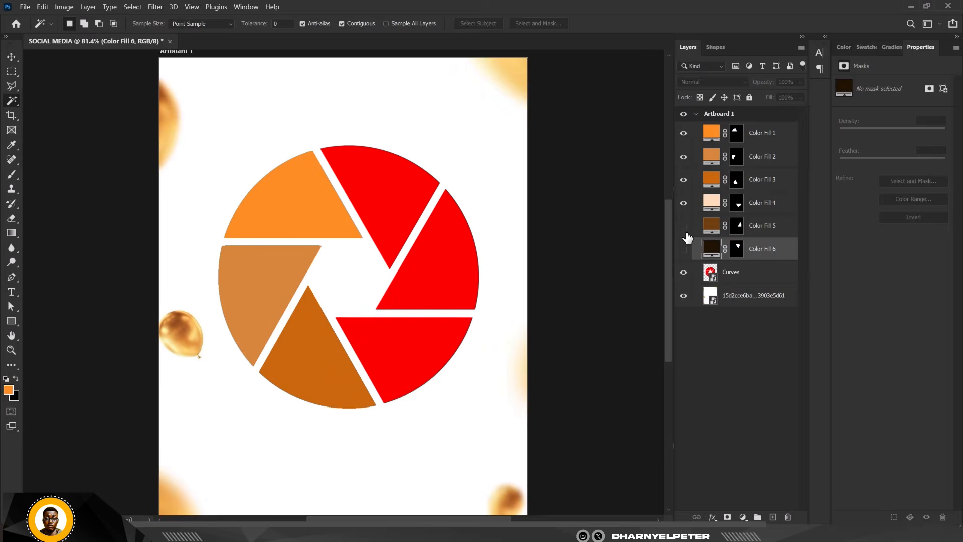
{"action": "left_click", "coordinate": [683, 225]}
{"action": "left_click", "coordinate": [683, 249]}
Step: Bring the red Curves layer to the top of the layer stack and delete it
{"action": "left_click", "coordinate": [762, 280]}
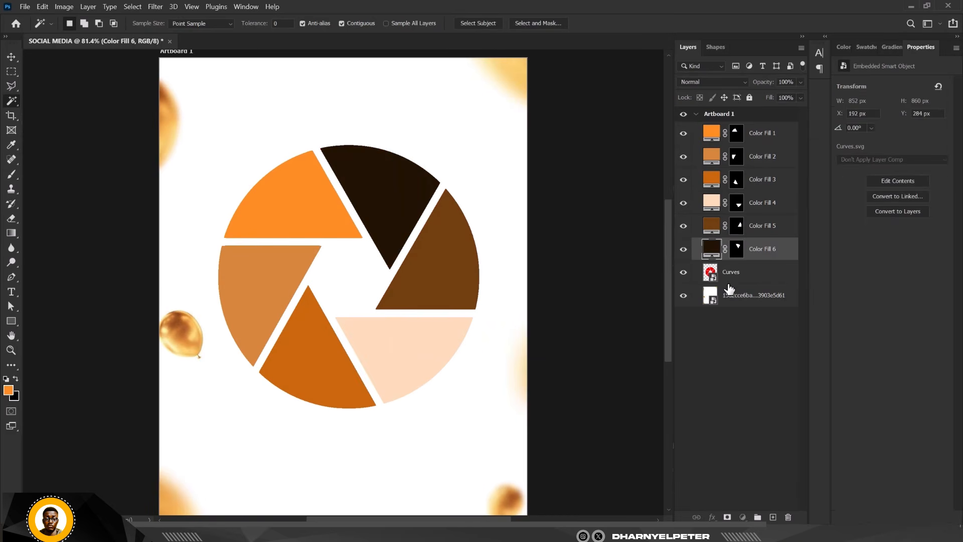
{"action": "left_click_drag", "start_coordinate": [749, 279], "coordinate": [750, 396]}
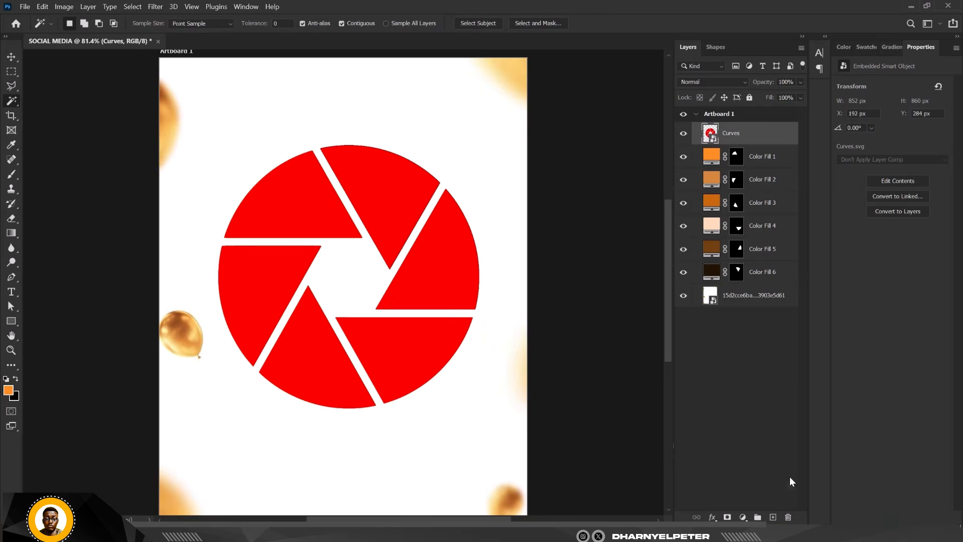
{"action": "left_click", "coordinate": [788, 517]}
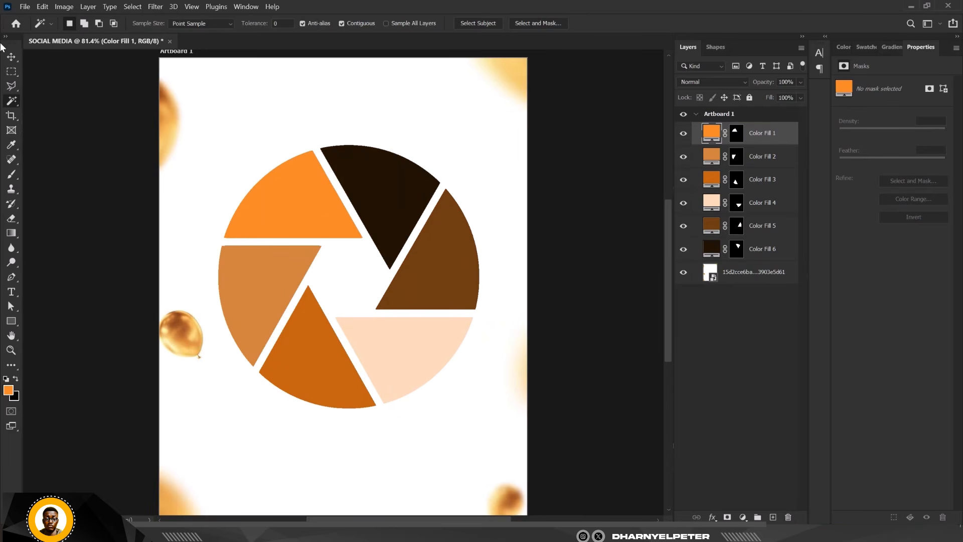
Step: Try moving the orange upper-left blade and the dark top blade individually with the Move tool, undoing each move
{"action": "left_click", "coordinate": [11, 60]}
{"action": "left_click_drag", "start_coordinate": [327, 210], "coordinate": [293, 156]}
{"action": "key", "text": "ctrl+z"}
{"action": "left_click_drag", "start_coordinate": [392, 192], "coordinate": [393, 140]}
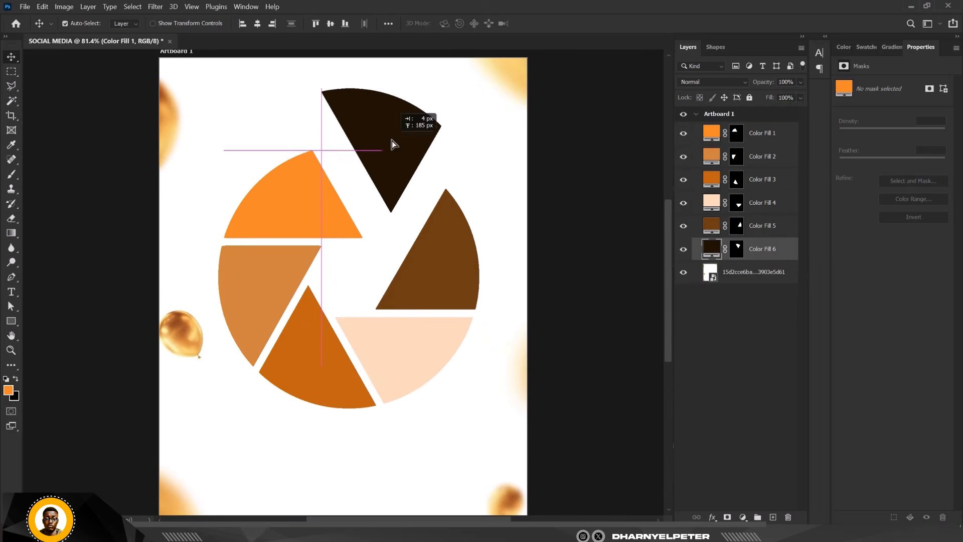
{"action": "key", "text": "ctrl+z"}
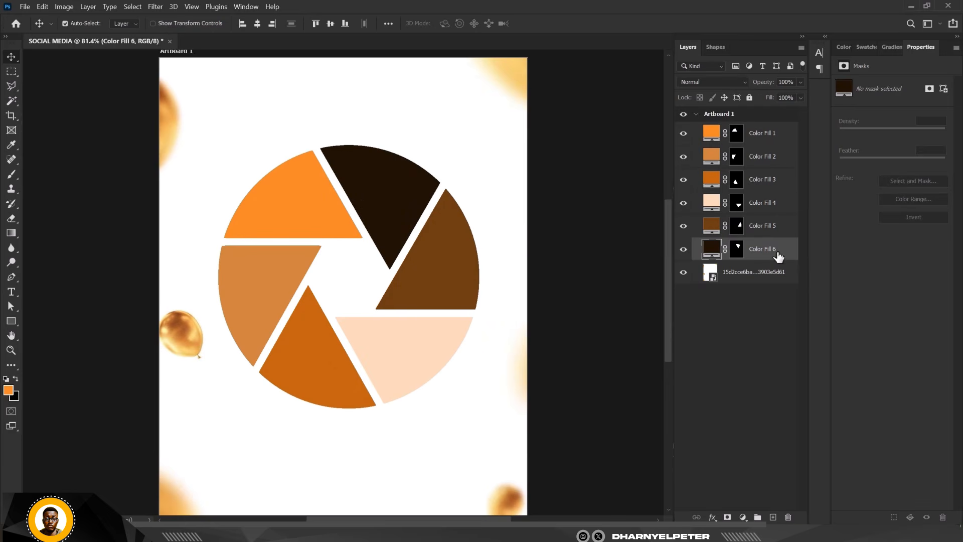
Step: Scale all six Color Fill layers together to about 82.46% around their centre and nudge them slightly upward
{"action": "left_click", "coordinate": [784, 139], "text": "shift"}
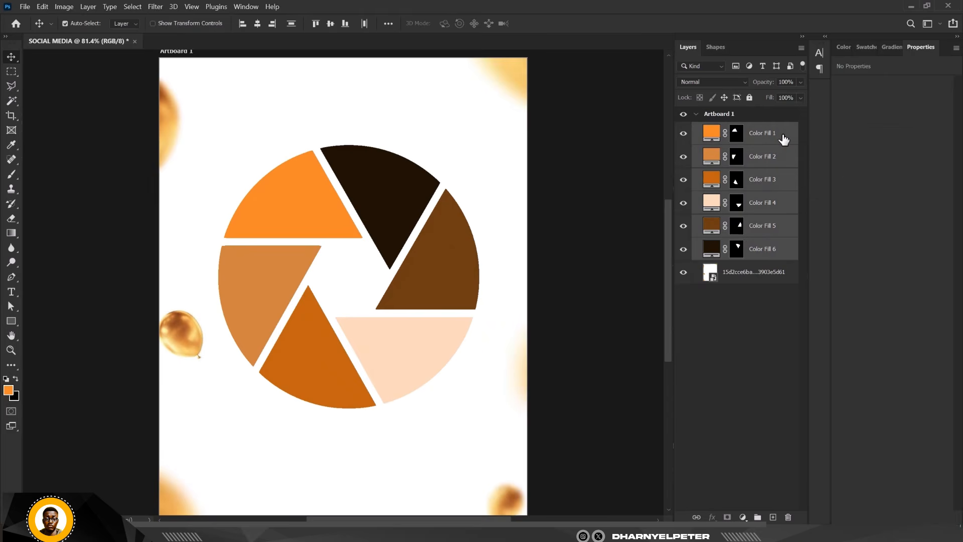
{"action": "key", "text": "ctrl+t"}
{"action": "left_click_drag", "start_coordinate": [478, 147], "coordinate": [457, 170]}
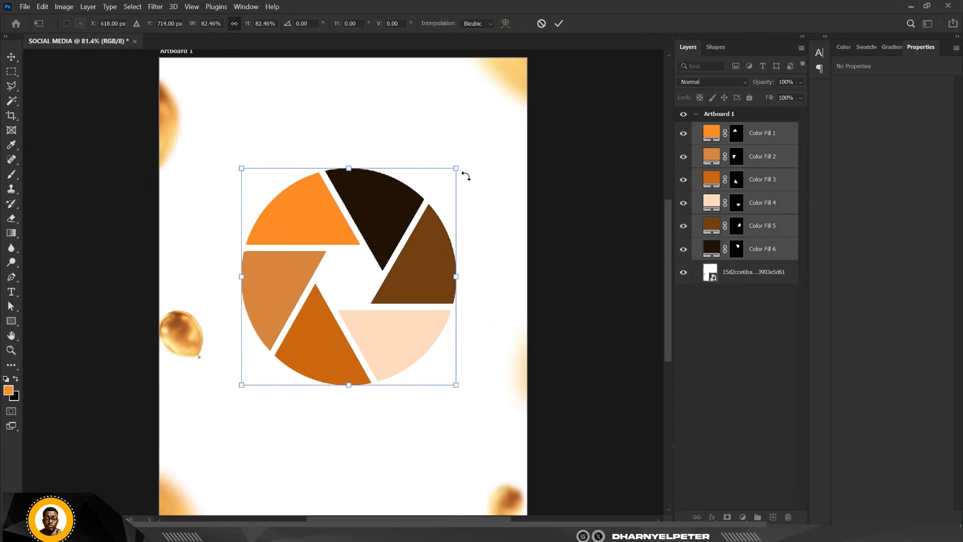
{"action": "key", "text": "Return"}
{"action": "key", "text": "shift+Up"}
{"action": "key", "text": "shift+Up"}
{"action": "key", "text": "shift+Up"}
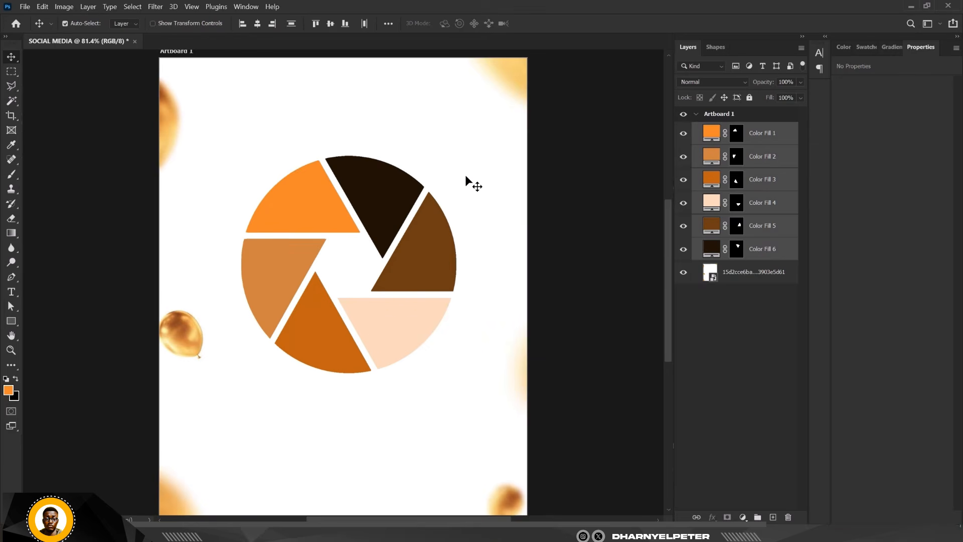
Step: Place the image 0c11f165afa35157b59ab41d0bf4775b from the PICTURE folder in File Explorer directly above the Color Fill 6 layer
{"action": "left_click", "coordinate": [775, 253]}
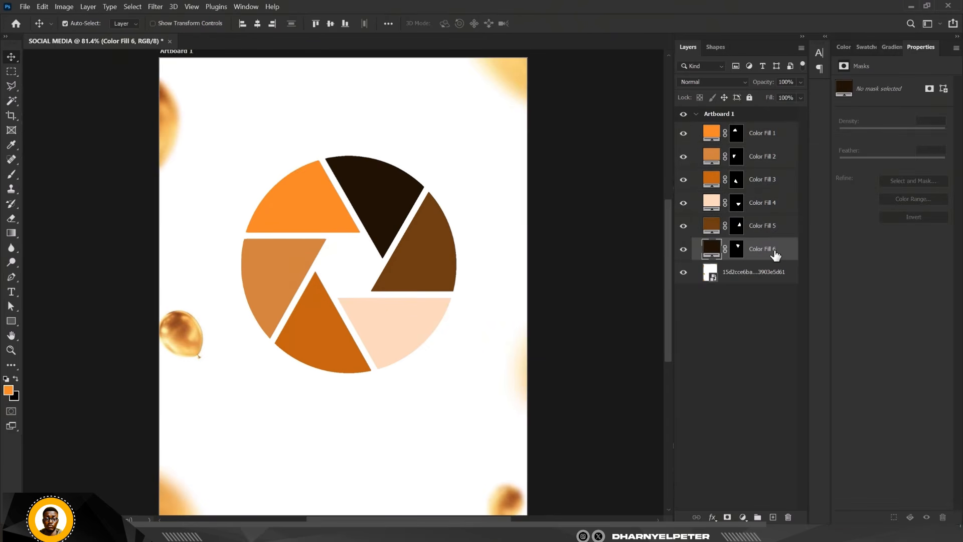
{"action": "left_click", "coordinate": [683, 249]}
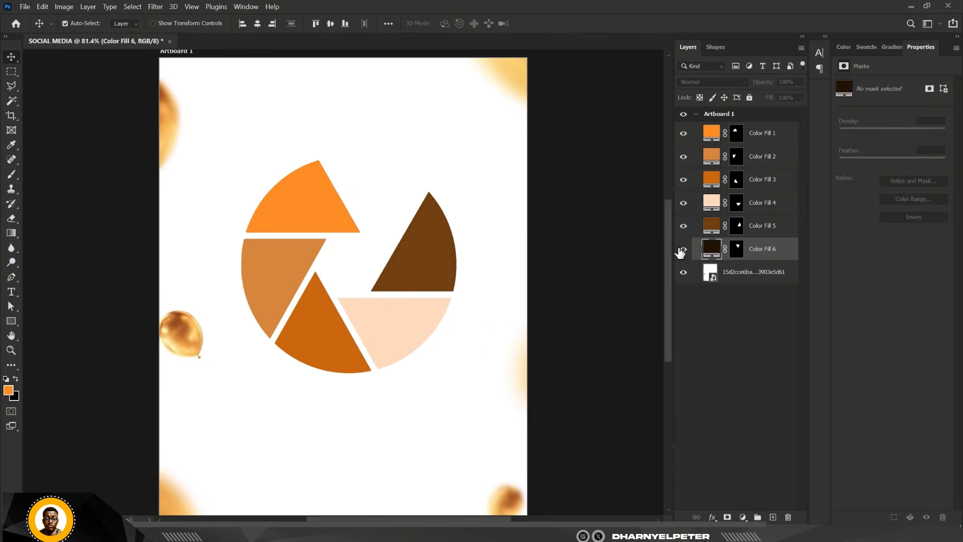
{"action": "left_click", "coordinate": [682, 249]}
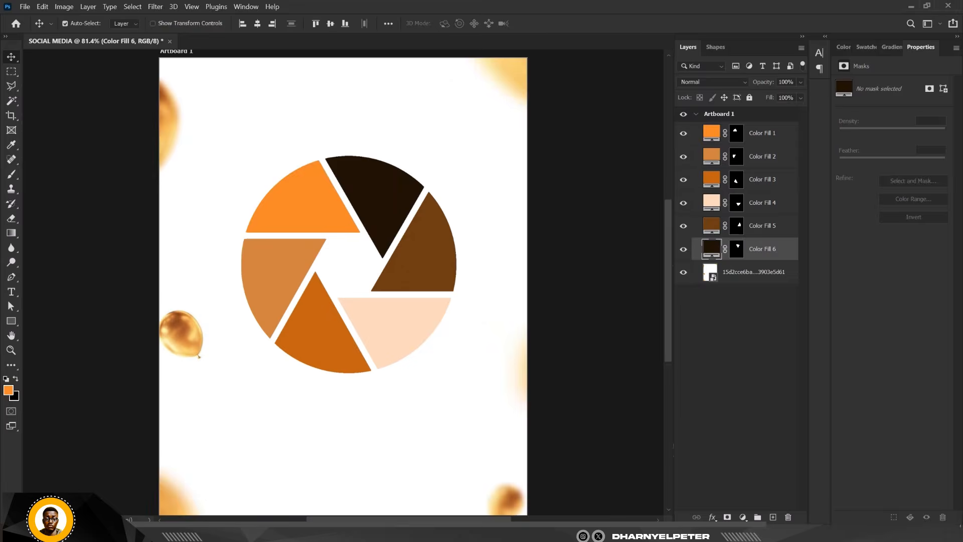
{"action": "key", "text": "alt+Tab"}
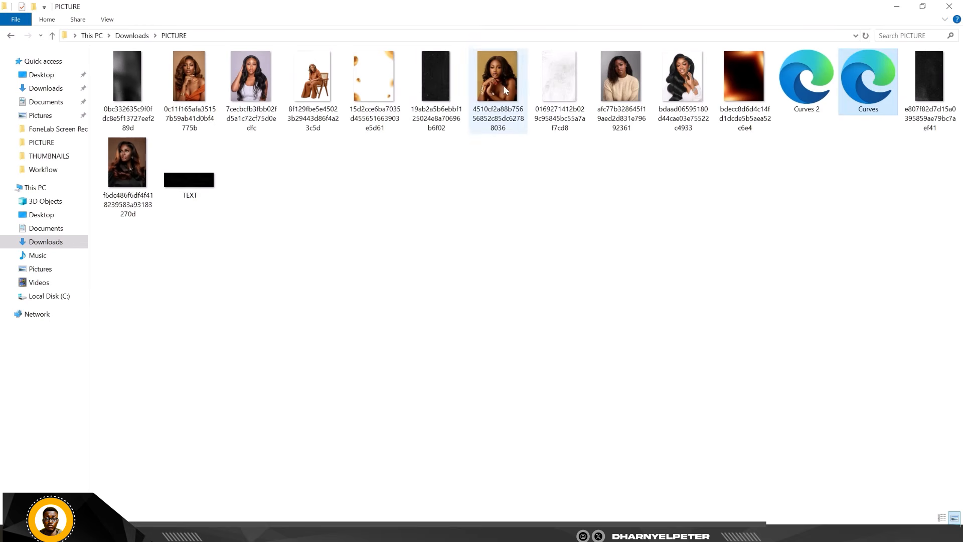
{"action": "left_click", "coordinate": [257, 86]}
{"action": "left_click", "coordinate": [187, 85]}
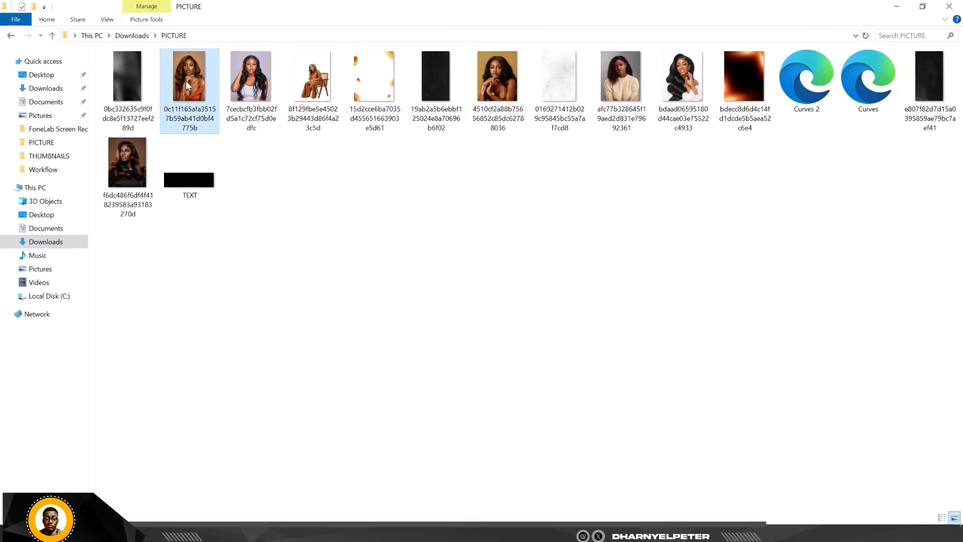
{"action": "left_click_drag", "start_coordinate": [187, 77], "coordinate": [387, 216]}
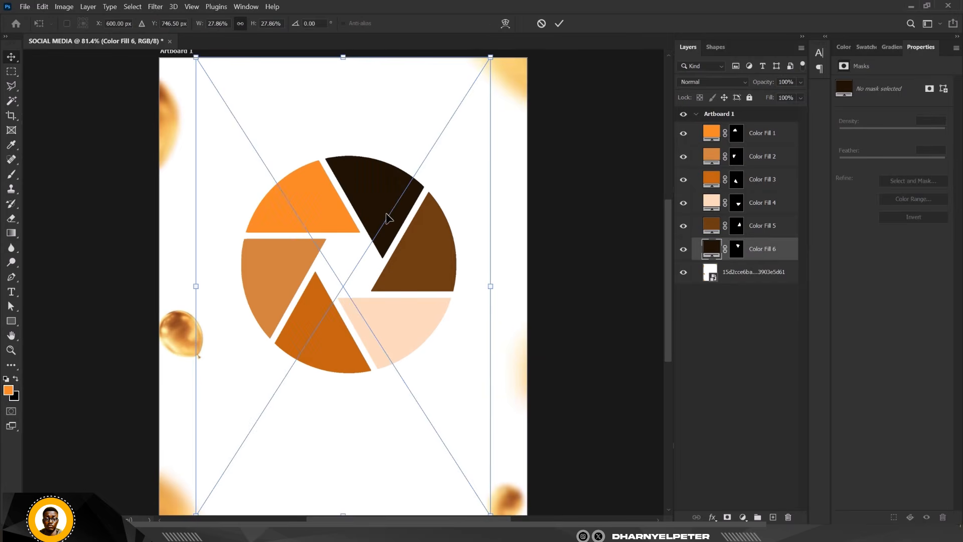
Step: Scale the placed portrait to about 11.36%, position it over the top blade, and clip it to Color Fill 6
{"action": "left_click_drag", "start_coordinate": [493, 60], "coordinate": [405, 196]}
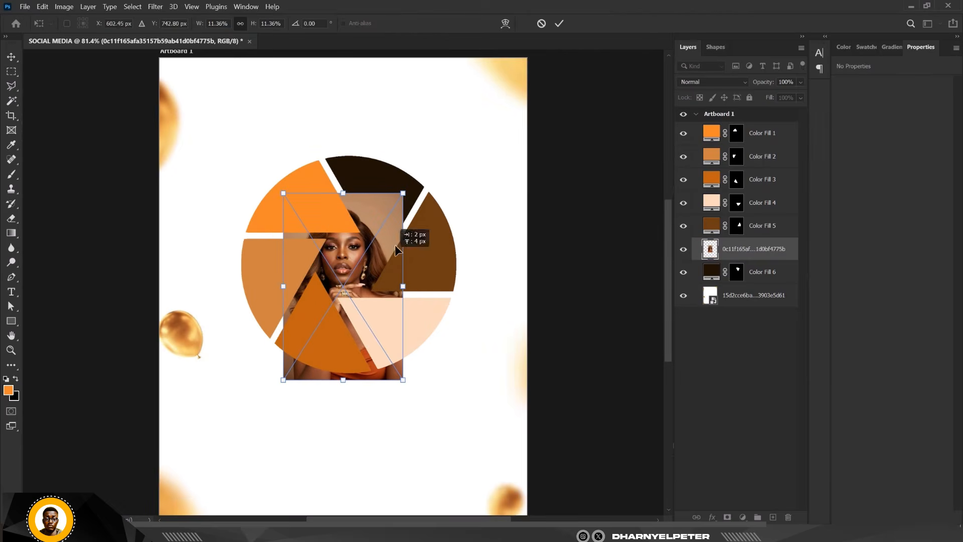
{"action": "left_click_drag", "start_coordinate": [380, 286], "coordinate": [411, 232]}
{"action": "key", "text": "Return"}
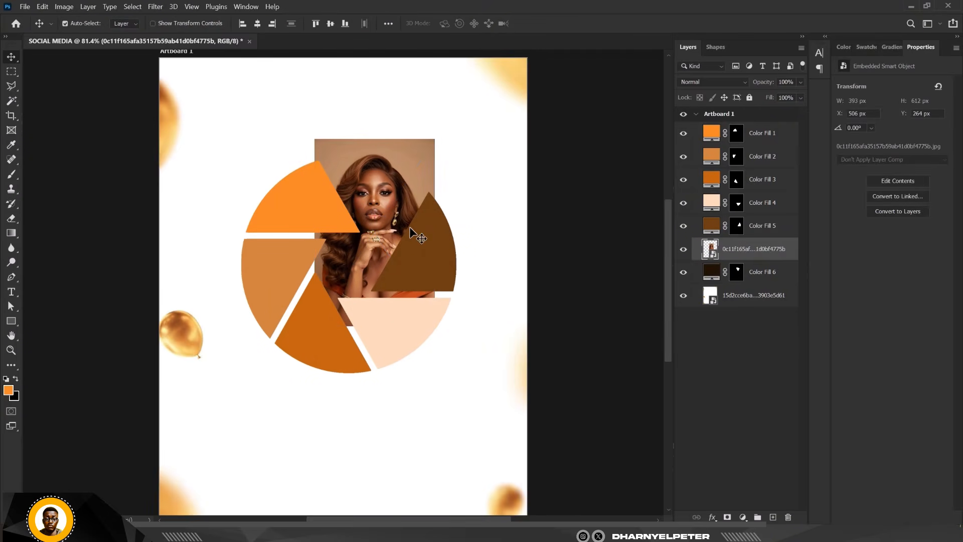
{"action": "right_click", "coordinate": [767, 262]}
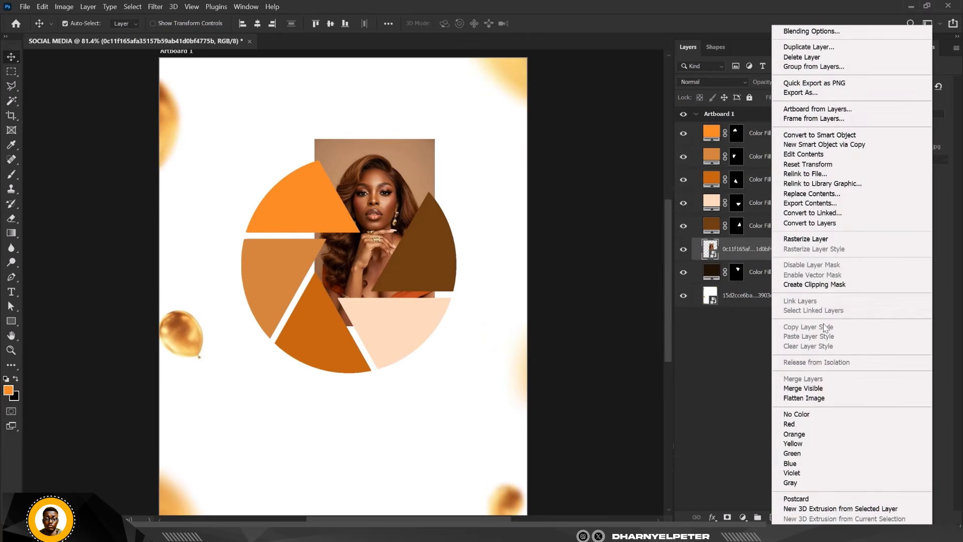
{"action": "left_click", "coordinate": [816, 287]}
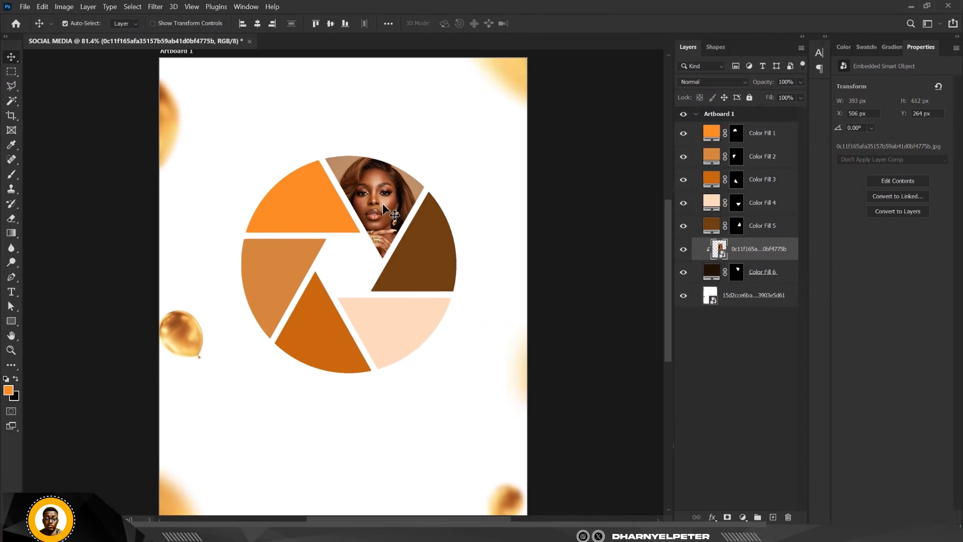
Step: Shrink the clipped portrait in the top blade to about 10.15% around its centre
{"action": "scroll", "coordinate": [380, 211], "scroll_direction": "up", "scroll_amount": 2}
{"action": "key", "text": "ctrl+t"}
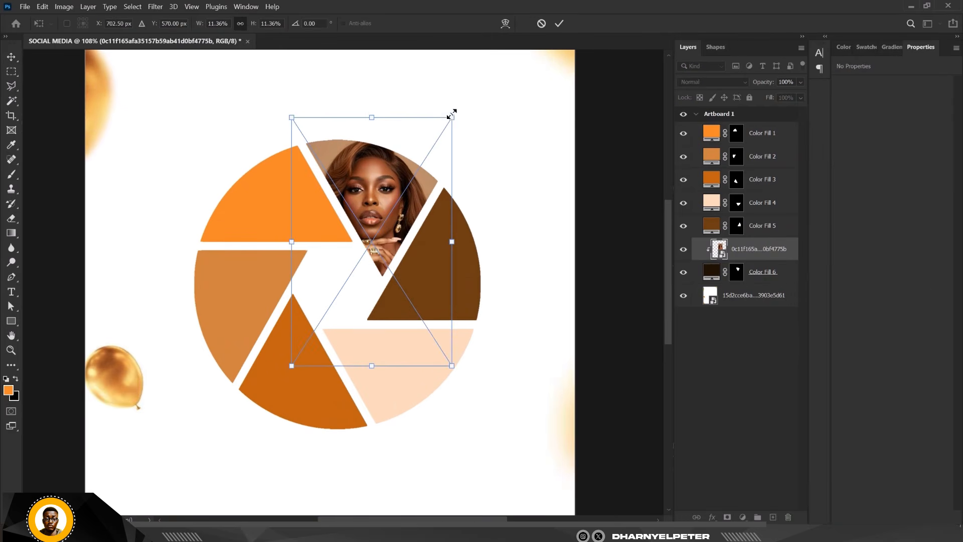
{"action": "left_click_drag", "start_coordinate": [450, 117], "coordinate": [442, 130]}
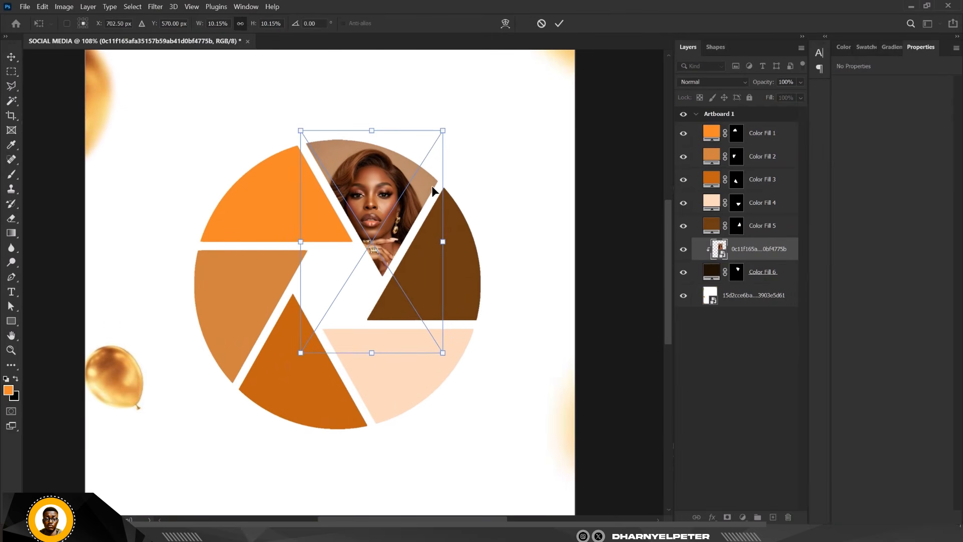
{"action": "key", "text": "Return"}
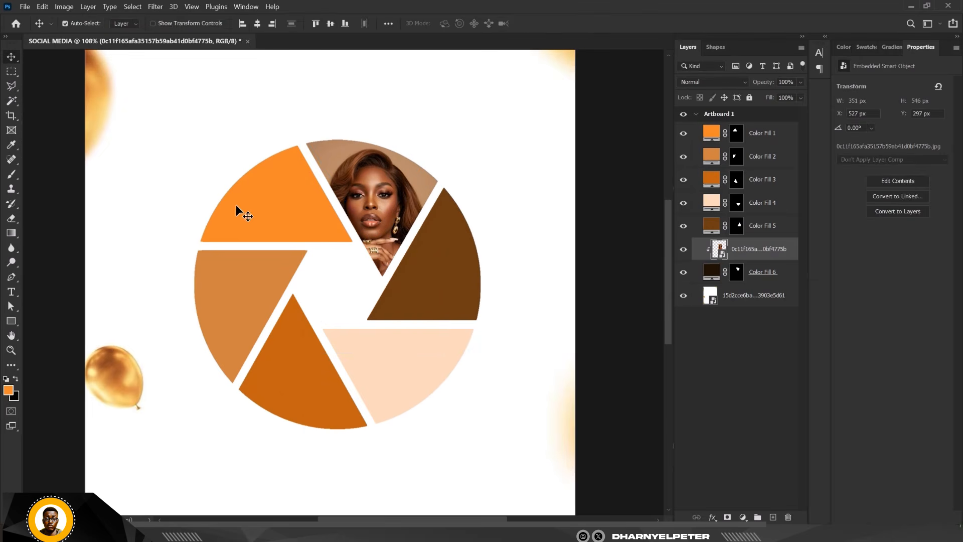
Step: Place the image 7cecbcfb3fbb02fd5a1c72cf75d0edfc from the PICTURE folder in File Explorer directly above the Color Fill 1 layer
{"action": "left_click", "coordinate": [260, 204]}
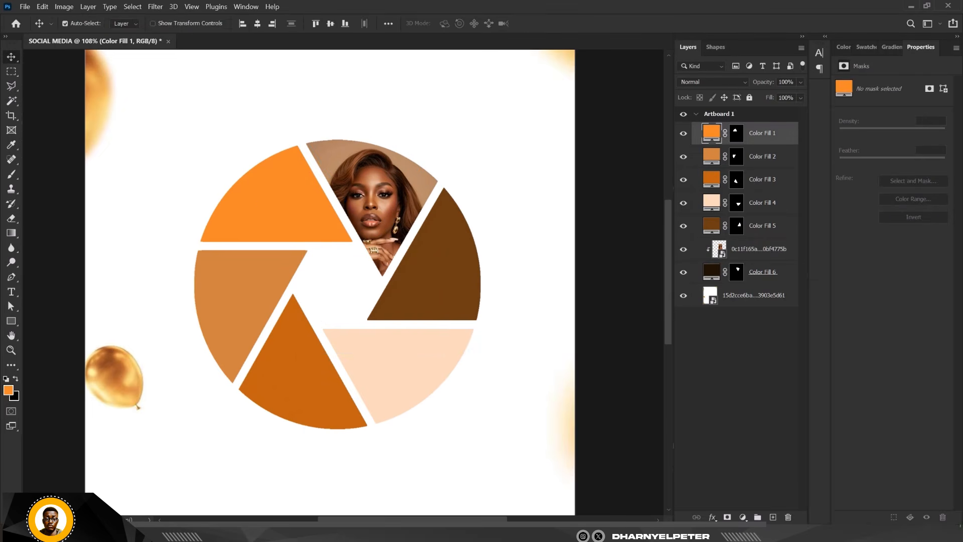
{"action": "key", "text": "alt+Tab"}
{"action": "left_click", "coordinate": [255, 99]}
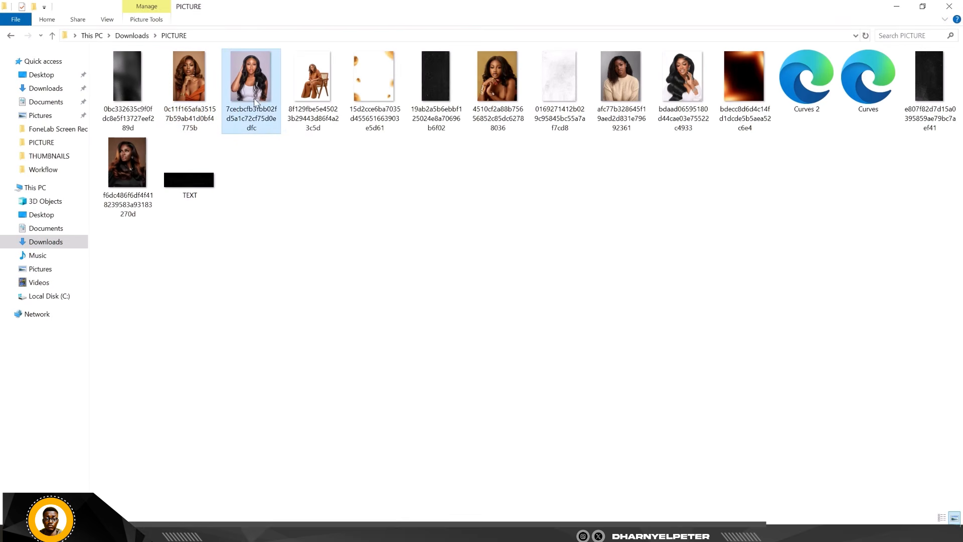
{"action": "left_click_drag", "start_coordinate": [255, 100], "coordinate": [322, 189]}
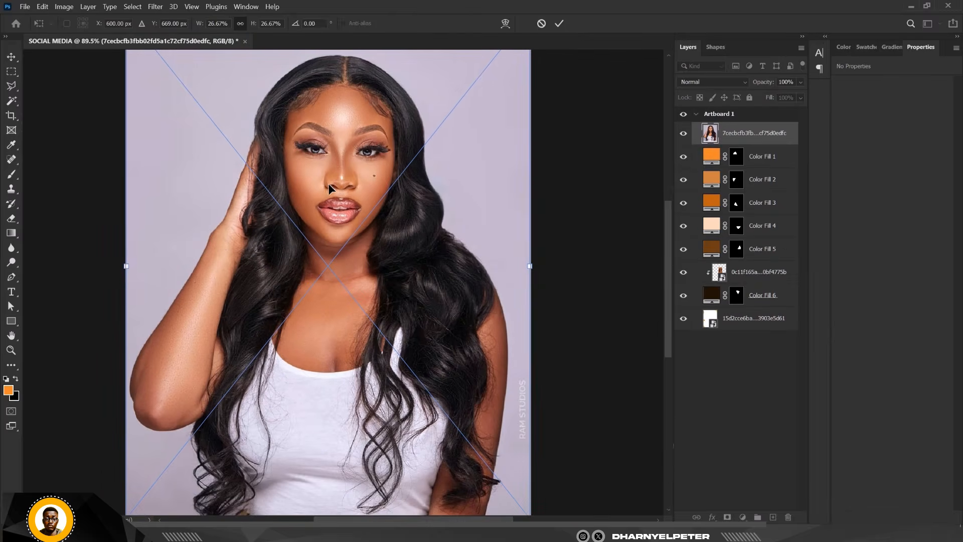
Step: Scale the placed portrait to about 8.78%, position it over the upper-left blade, and clip it to Color Fill 1
{"action": "scroll", "coordinate": [477, 124], "scroll_direction": "down", "scroll_amount": 2}
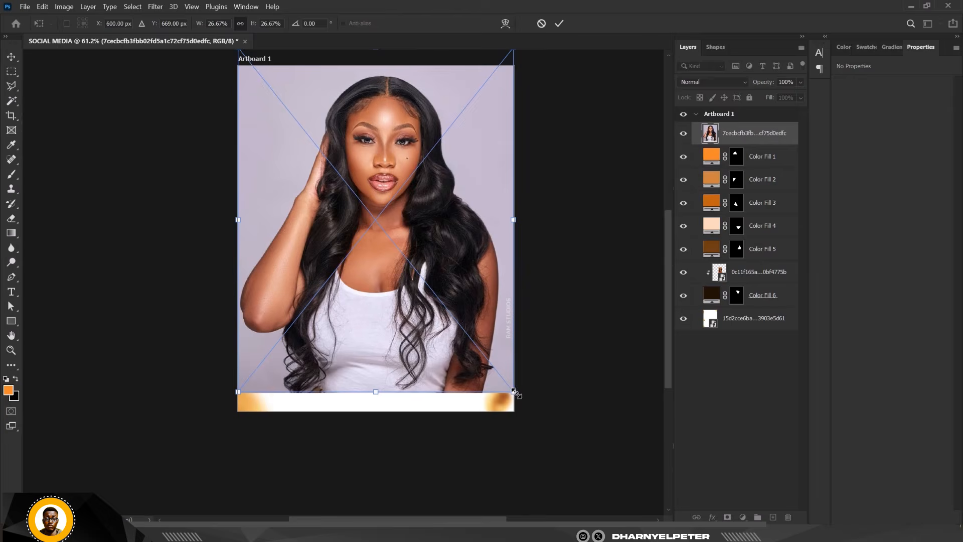
{"action": "left_click_drag", "start_coordinate": [514, 391], "coordinate": [440, 280]}
{"action": "left_click_drag", "start_coordinate": [398, 248], "coordinate": [364, 229]}
{"action": "left_click_drag", "start_coordinate": [396, 270], "coordinate": [371, 235]}
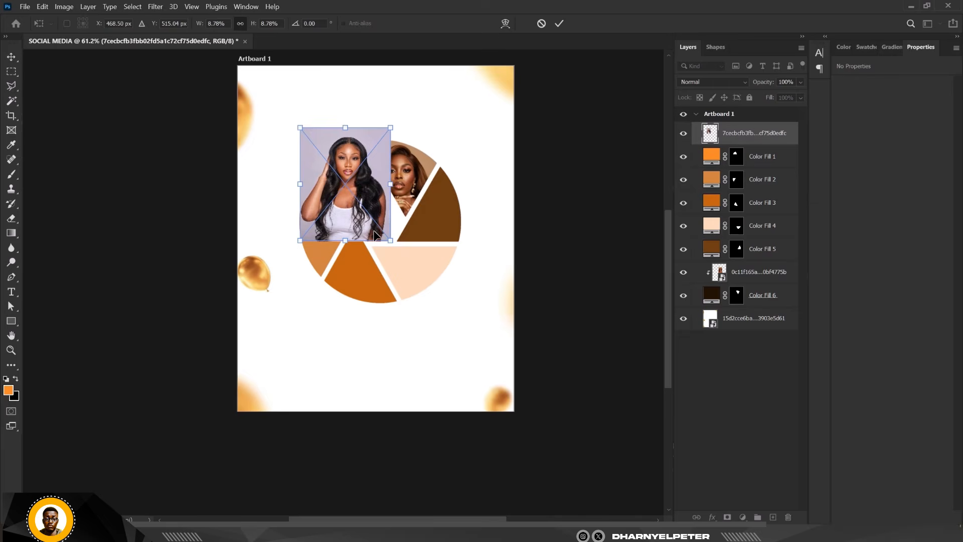
{"action": "key", "text": "Return"}
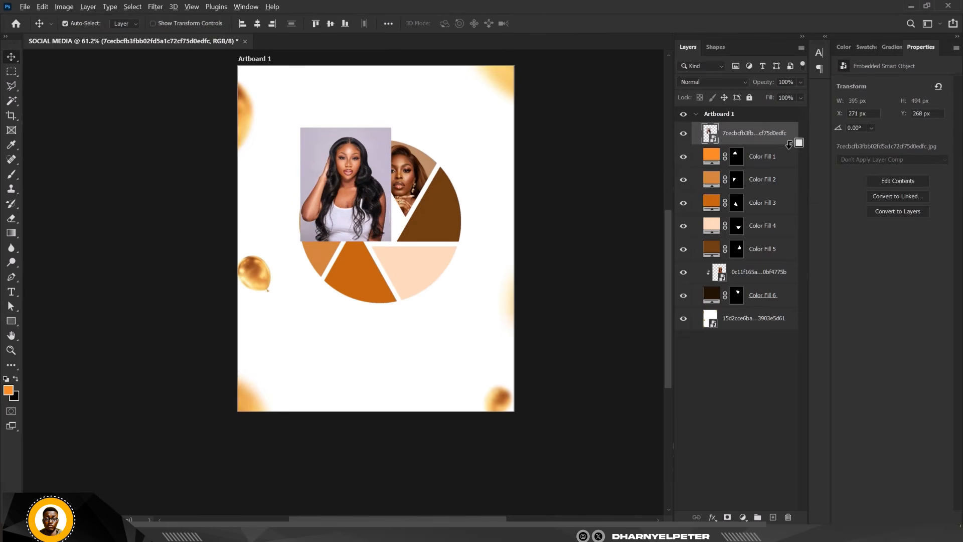
{"action": "left_click", "coordinate": [789, 145], "text": "alt"}
{"action": "scroll", "coordinate": [347, 175], "scroll_direction": "up", "scroll_amount": 5}
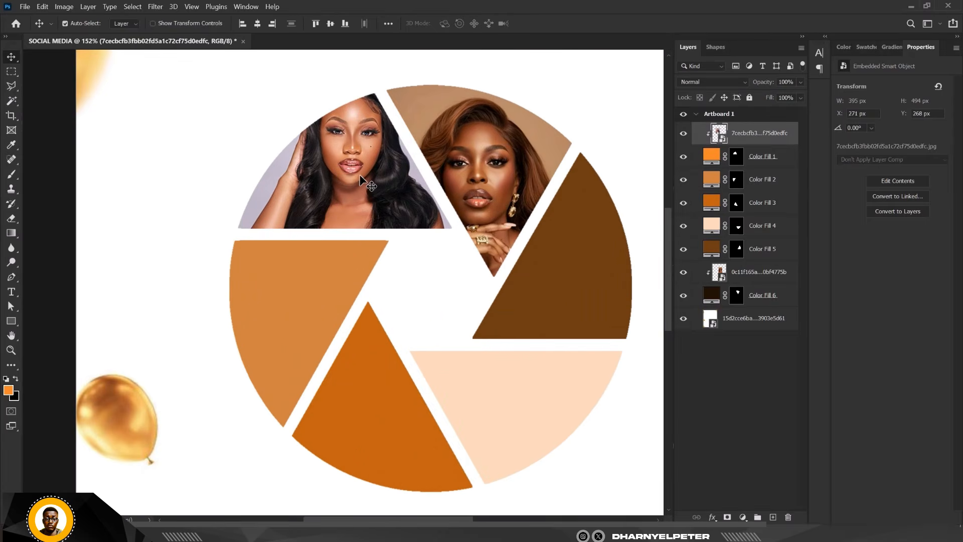
Step: Place the image 4510cf2a88b75656852c85dc62788036 from the PICTURE folder in File Explorer directly above the Color Fill 2 layer
{"action": "left_click", "coordinate": [297, 288]}
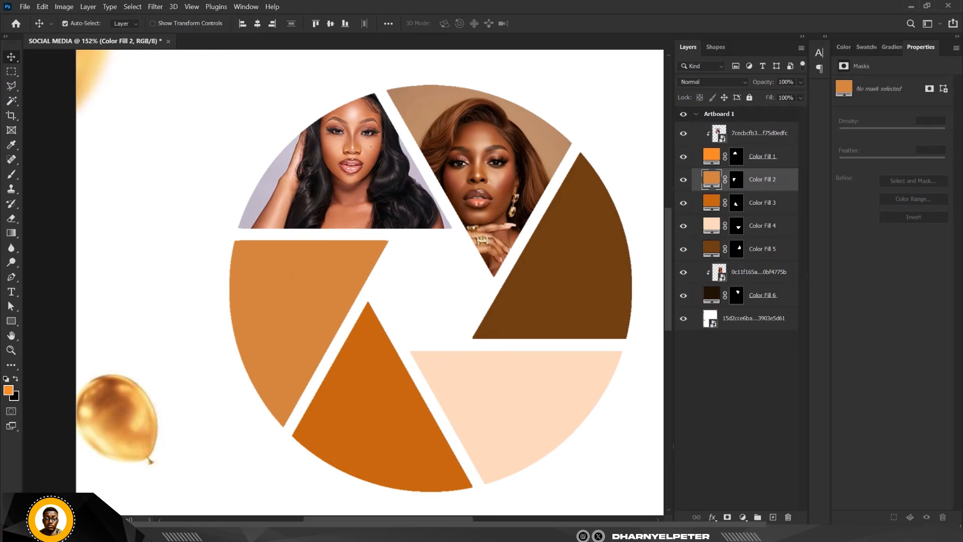
{"action": "key", "text": "alt+Tab"}
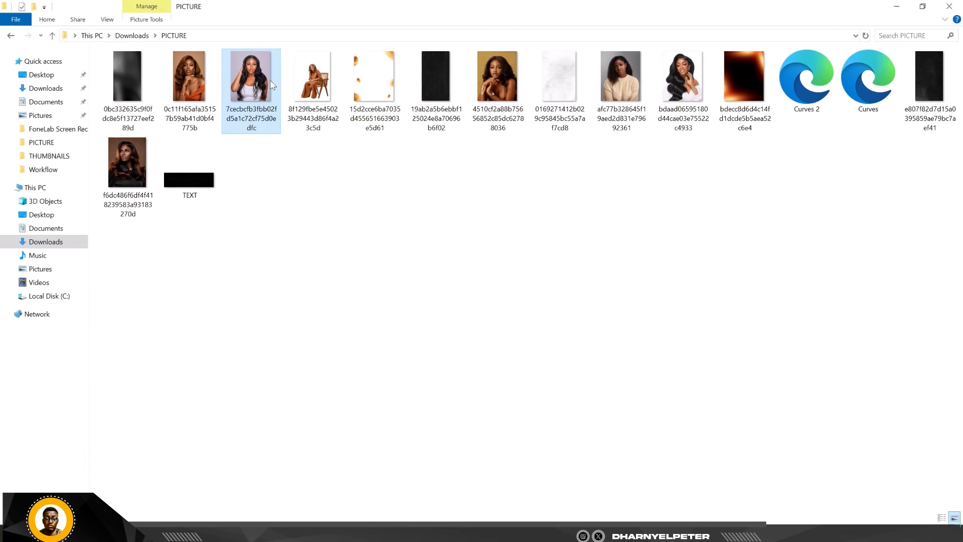
{"action": "left_click_drag", "start_coordinate": [496, 77], "coordinate": [323, 279]}
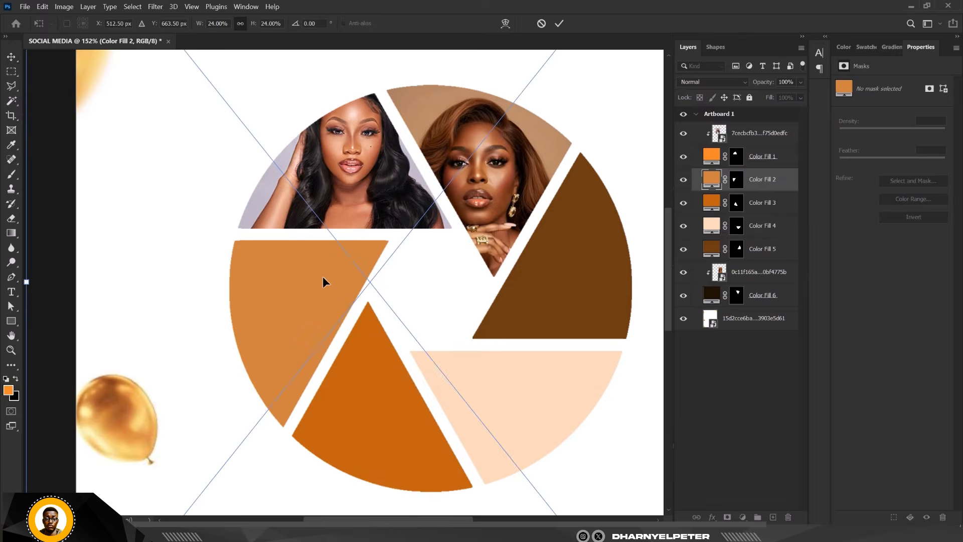
Step: Scale the placed portrait to about 5.66%, position it over the left blade, and clip it to Color Fill 2
{"action": "scroll", "coordinate": [310, 232], "scroll_direction": "down", "scroll_amount": 2}
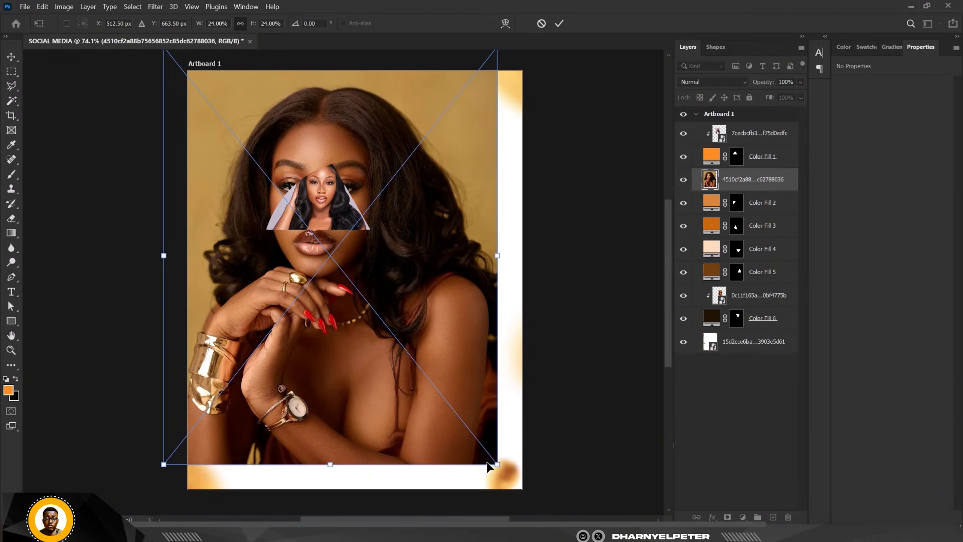
{"action": "left_click_drag", "start_coordinate": [498, 465], "coordinate": [376, 300]}
{"action": "left_click_drag", "start_coordinate": [350, 265], "coordinate": [322, 293]}
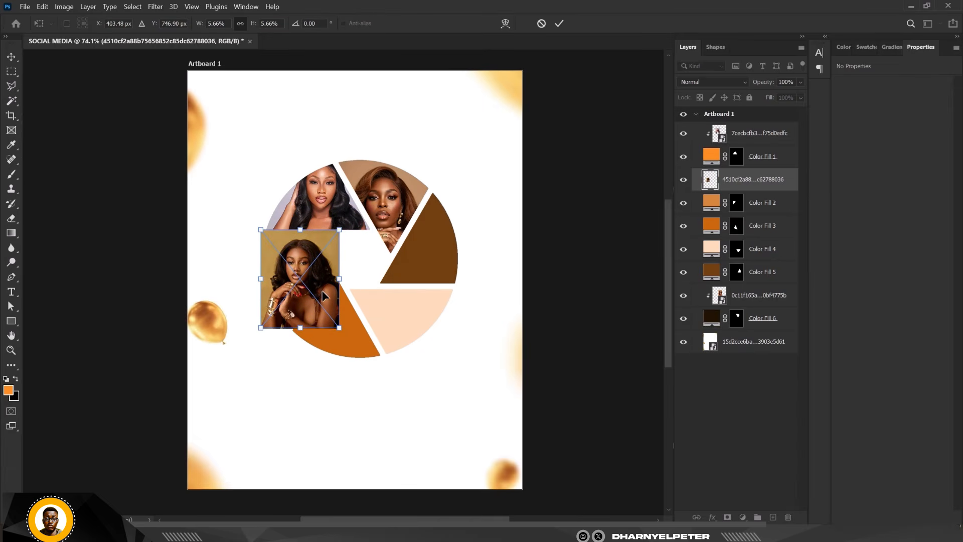
{"action": "key", "text": "Return"}
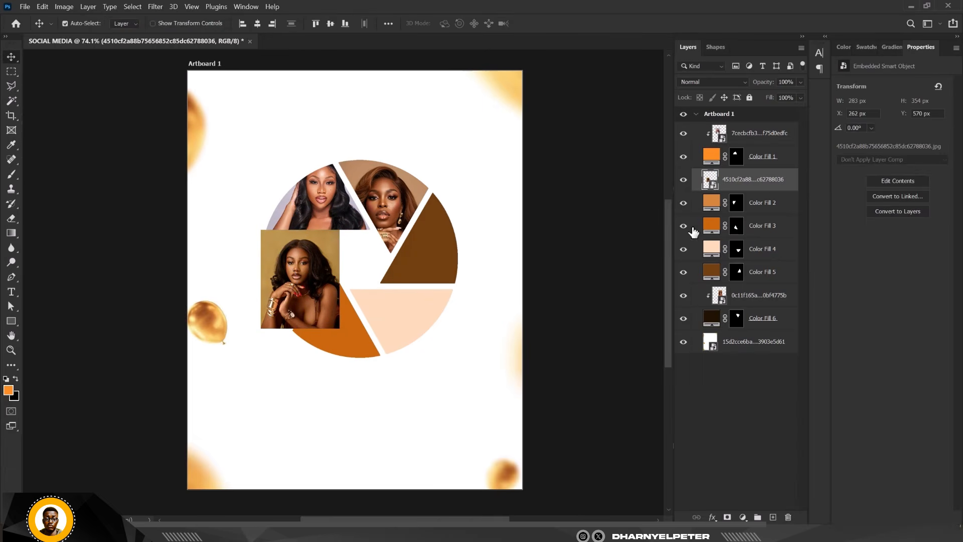
{"action": "left_click", "coordinate": [781, 189], "text": "alt"}
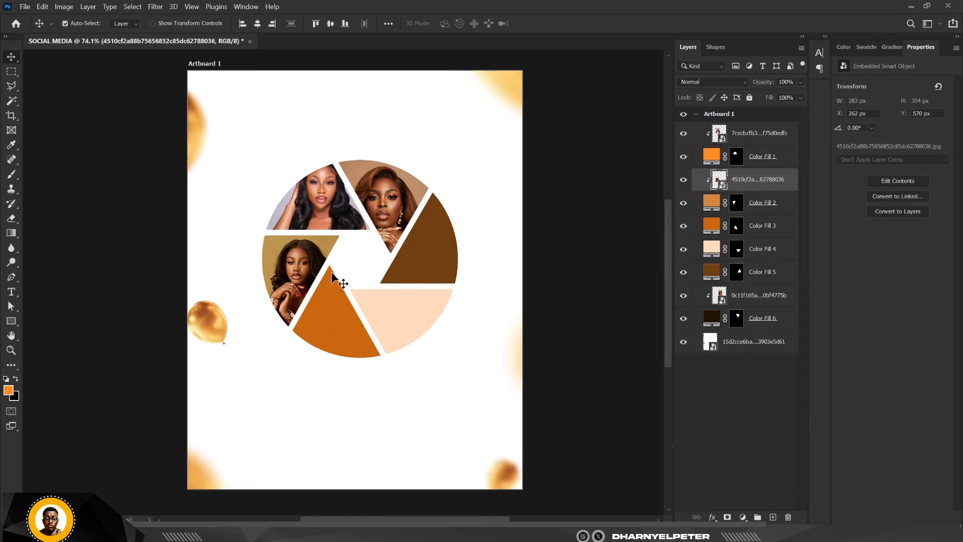
Step: Place the image afc77b328645f19aed2d831e79692361 from the PICTURE folder in File Explorer directly above the Color Fill 3 layer
{"action": "scroll", "coordinate": [333, 277], "scroll_direction": "up", "scroll_amount": 2}
{"action": "left_click", "coordinate": [329, 329]}
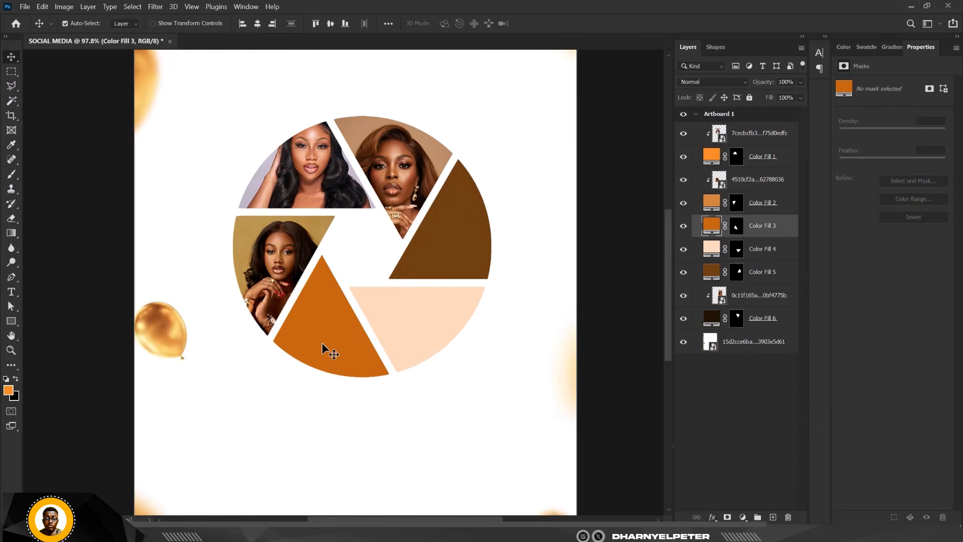
{"action": "key", "text": "alt+Tab"}
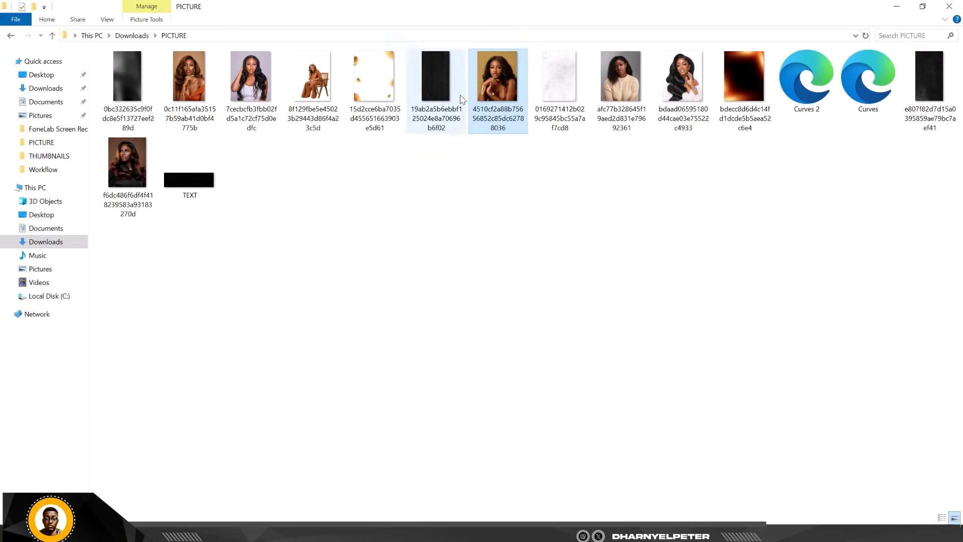
{"action": "left_click", "coordinate": [624, 82]}
{"action": "left_click_drag", "start_coordinate": [624, 81], "coordinate": [333, 345]}
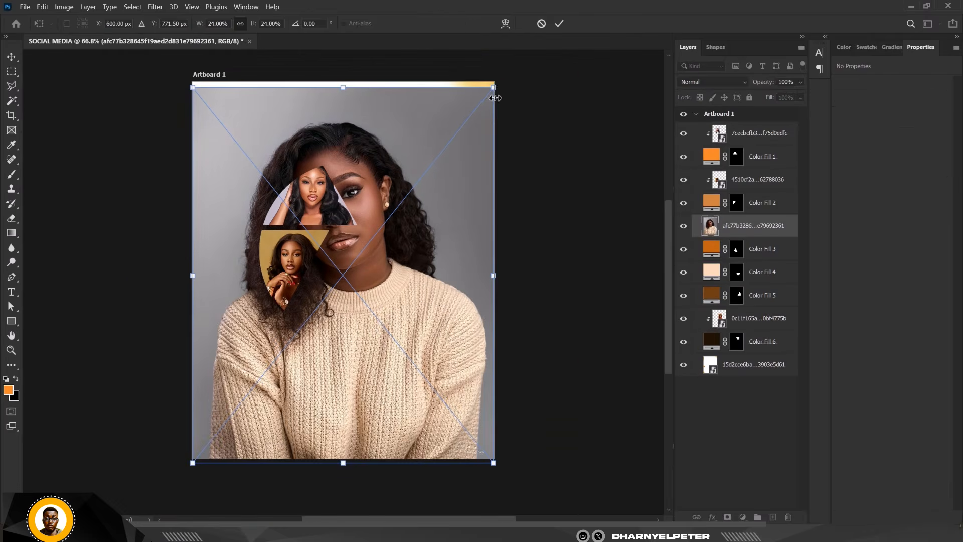
Step: Scale the placed portrait in the beige sweater to about 8.11% and position it over the bottom-left blade
{"action": "left_click_drag", "start_coordinate": [495, 87], "coordinate": [426, 234]}
{"action": "left_click_drag", "start_coordinate": [376, 280], "coordinate": [366, 311]}
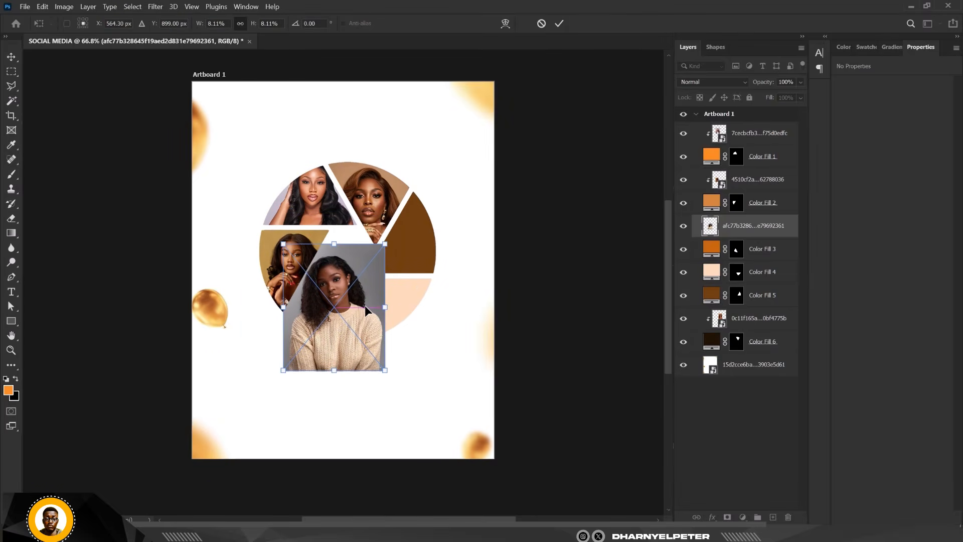
{"action": "key", "text": "Return"}
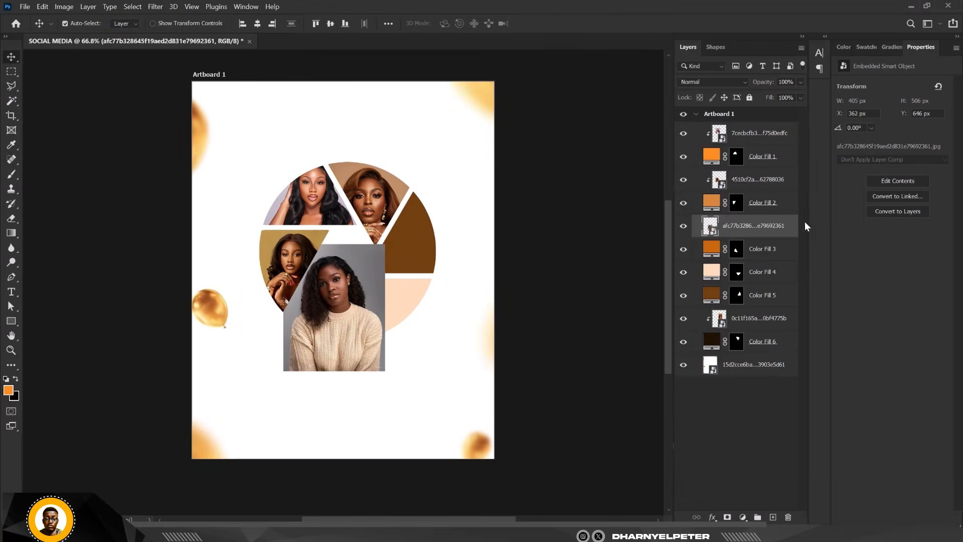
Step: Clip the sweater portrait to Color Fill 3 and shift it about 37 px left and 25 px down within the blade
{"action": "left_click", "coordinate": [786, 232], "text": "alt"}
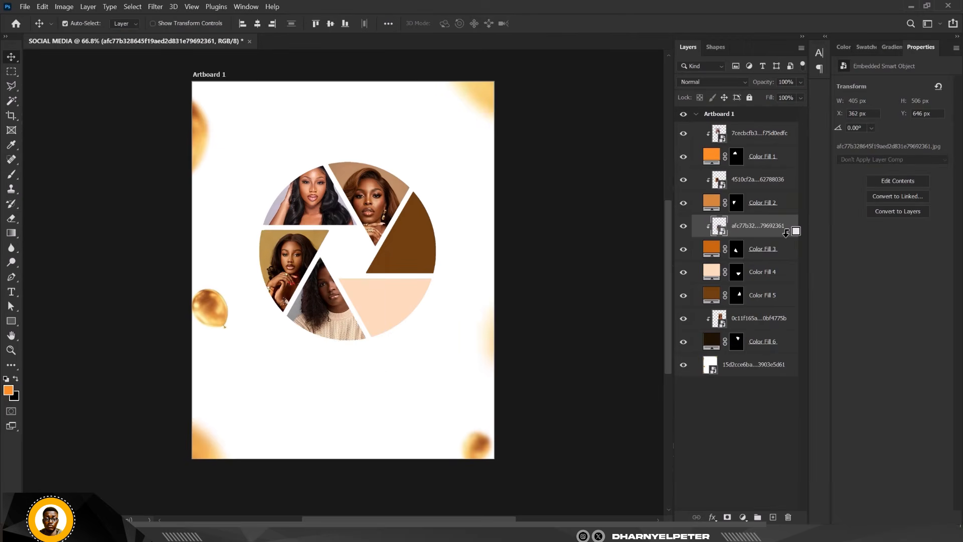
{"action": "scroll", "coordinate": [331, 321], "scroll_direction": "up", "scroll_amount": 3}
{"action": "left_click_drag", "start_coordinate": [341, 310], "coordinate": [323, 322]}
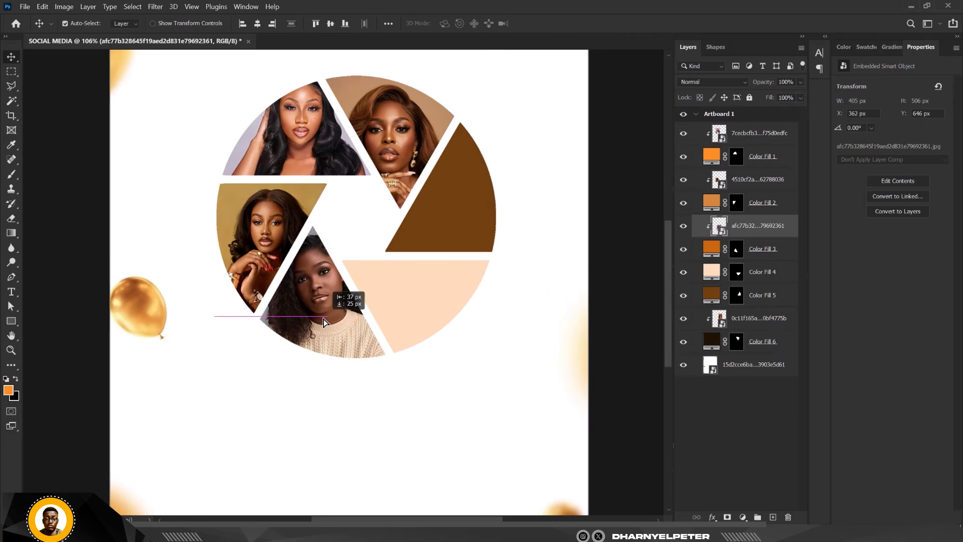
Step: Place the image bdaad06595180d44cae03e75522c4933 from the PICTURE folder in File Explorer directly above the Color Fill 4 layer
{"action": "scroll", "coordinate": [326, 292], "scroll_direction": "down", "scroll_amount": 1}
{"action": "left_click", "coordinate": [409, 314]}
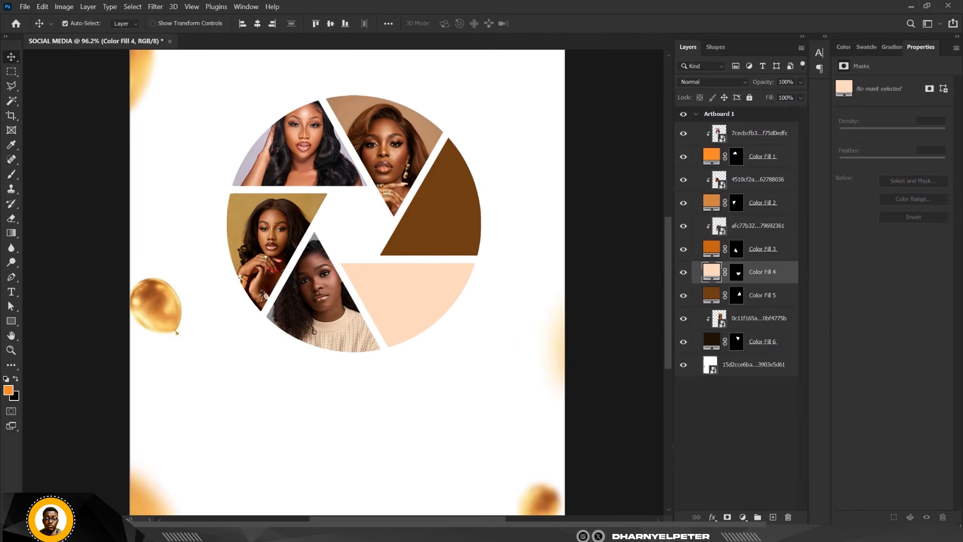
{"action": "key", "text": "alt+Tab"}
{"action": "left_click", "coordinate": [682, 81]}
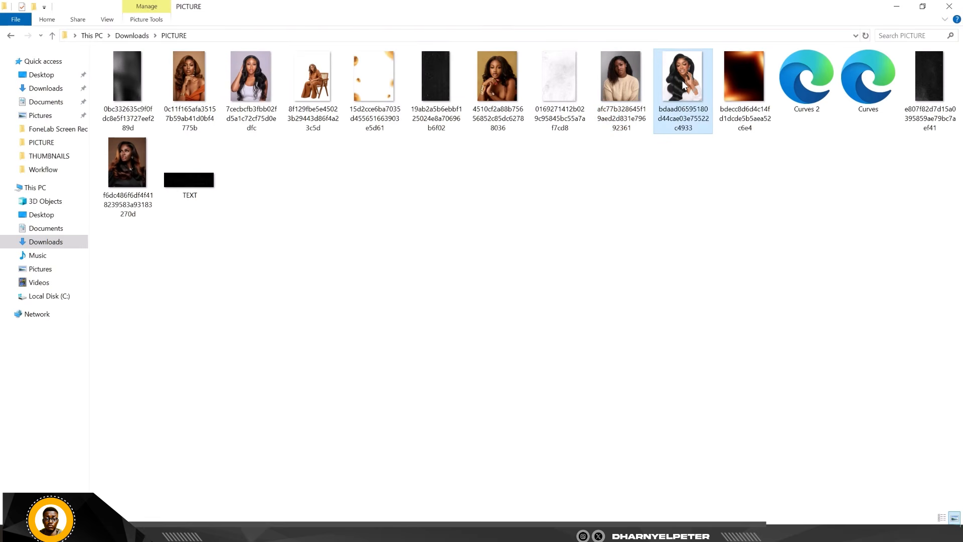
{"action": "left_click_drag", "start_coordinate": [681, 80], "coordinate": [401, 334]}
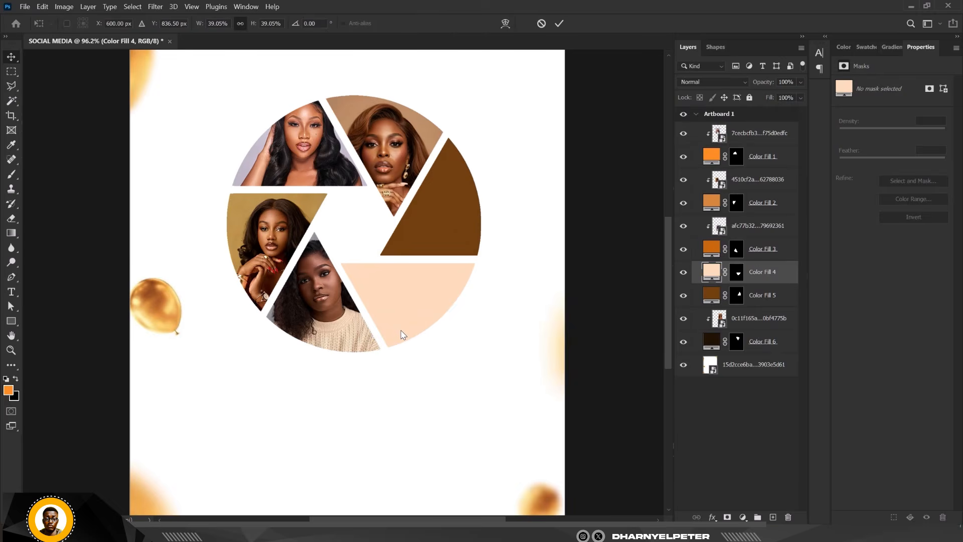
Step: Scale the placed smiling portrait to about 13.24% and position it over the bottom-right blade
{"action": "scroll", "coordinate": [358, 225], "scroll_direction": "down", "scroll_amount": 4}
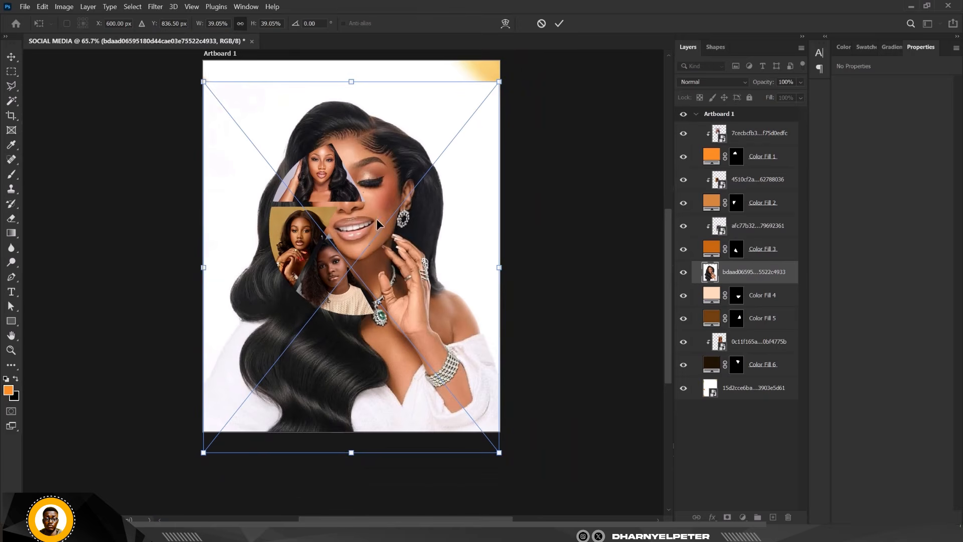
{"action": "left_click_drag", "start_coordinate": [498, 91], "coordinate": [409, 208]}
{"action": "left_click_drag", "start_coordinate": [357, 249], "coordinate": [425, 279]}
{"action": "left_click_drag", "start_coordinate": [459, 218], "coordinate": [436, 219]}
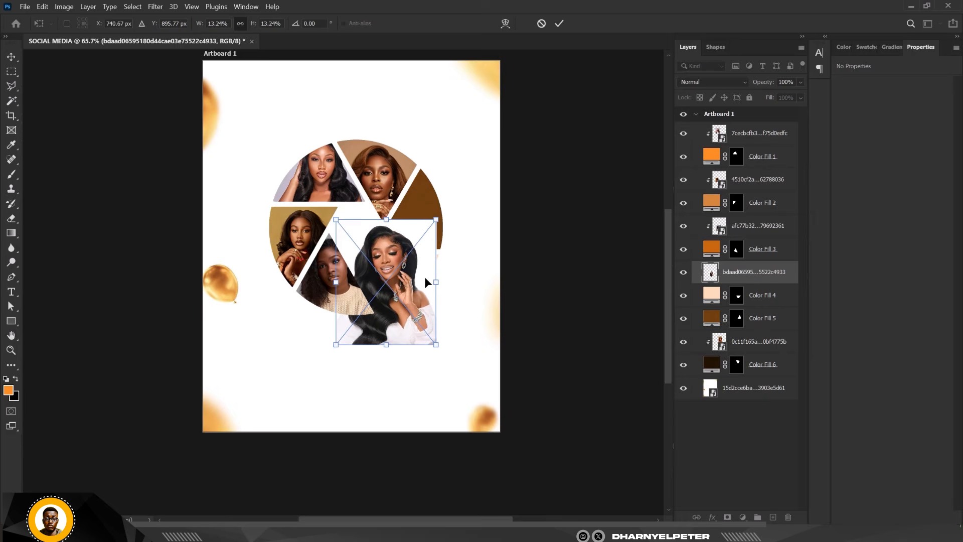
Step: Clip the smiling portrait to Color Fill 4 and move it to about X 564 px, Y 697 px so the face fills the blade
{"action": "key", "text": "Return"}
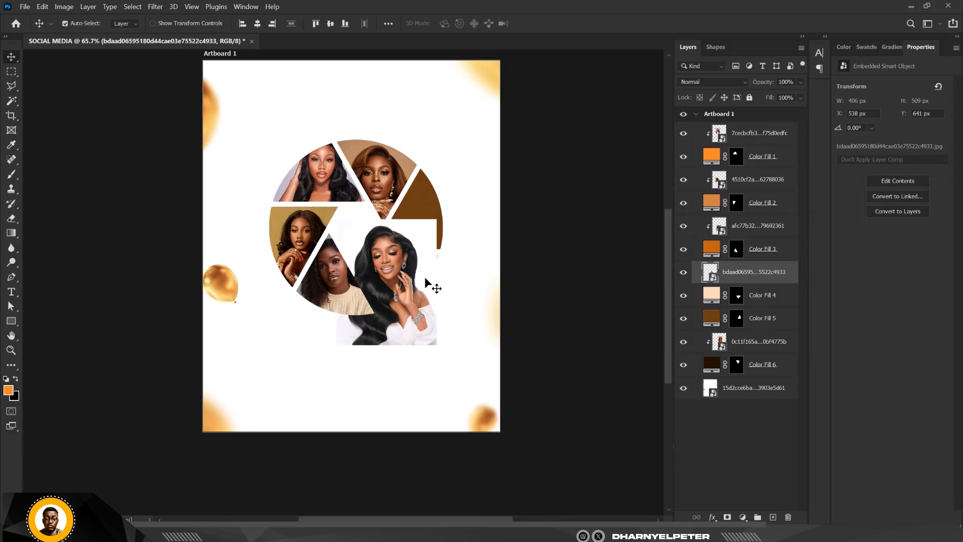
{"action": "left_click", "coordinate": [771, 277], "text": "alt"}
{"action": "scroll", "coordinate": [408, 273], "scroll_direction": "up", "scroll_amount": 3}
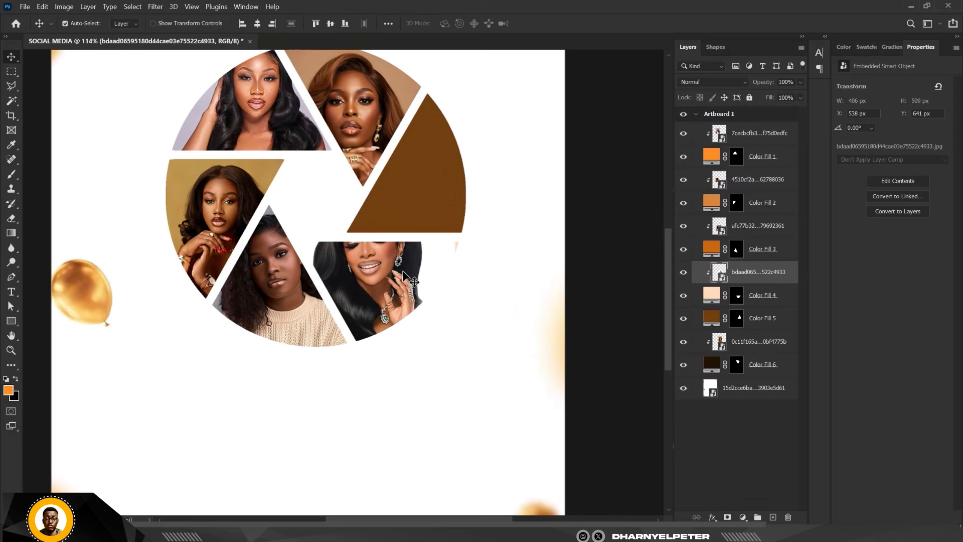
{"action": "left_click_drag", "start_coordinate": [390, 269], "coordinate": [403, 296]}
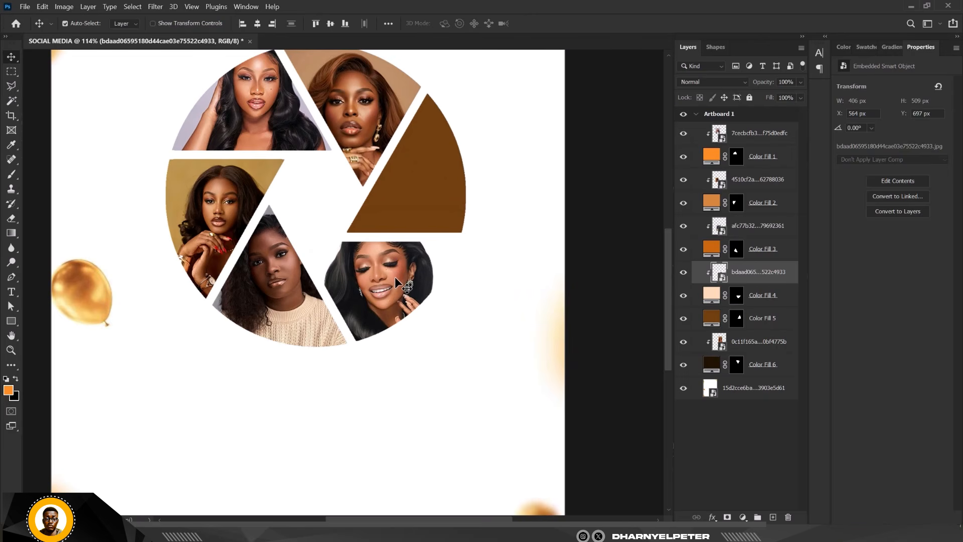
Step: Place the image f6dc486f6df4f418239583a93183270d from the PICTURE folder in File Explorer directly above the Color Fill 5 layer
{"action": "left_click", "coordinate": [441, 176]}
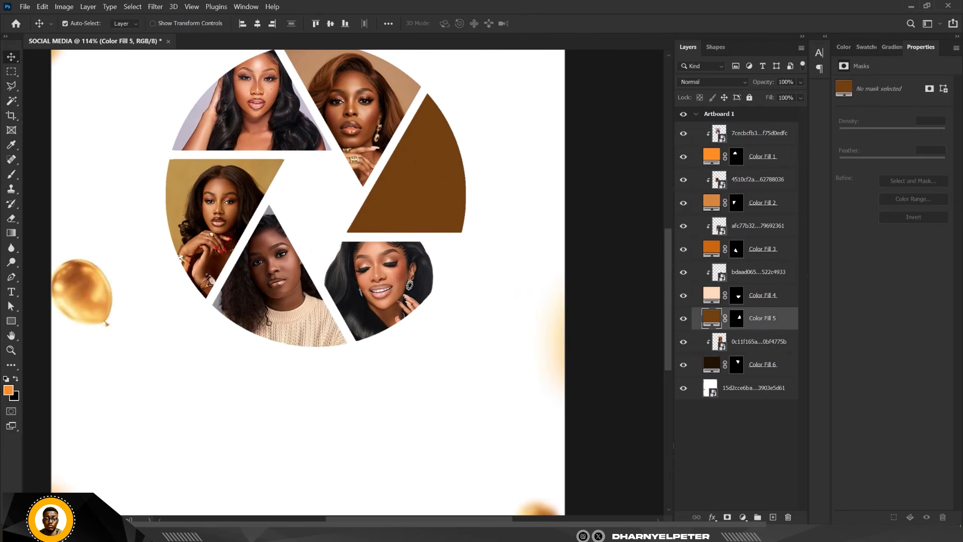
{"action": "key", "text": "alt+Tab"}
{"action": "left_click_drag", "start_coordinate": [128, 166], "coordinate": [402, 210]}
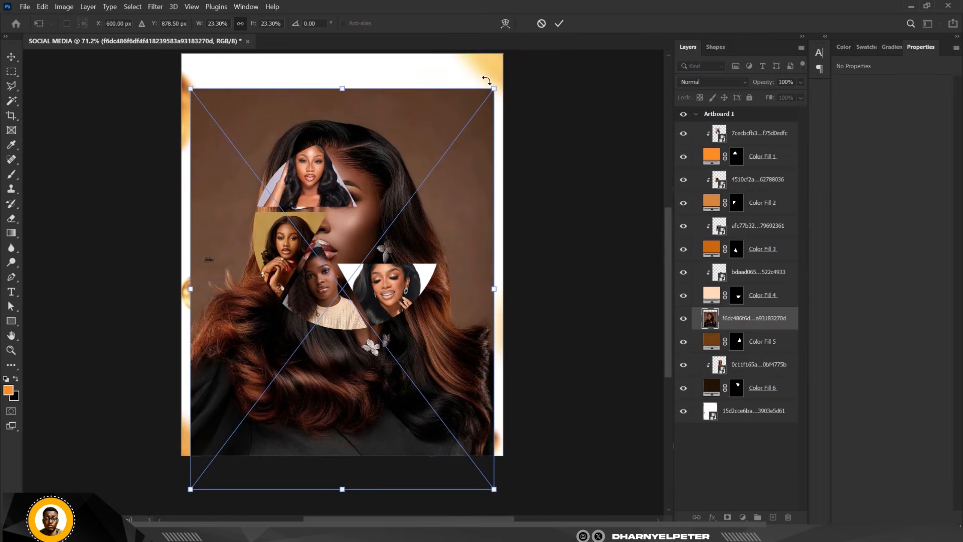
Step: Scale the placed portrait down to about 396 × 522 px and position it over the right blade
{"action": "left_click_drag", "start_coordinate": [496, 90], "coordinate": [454, 237]}
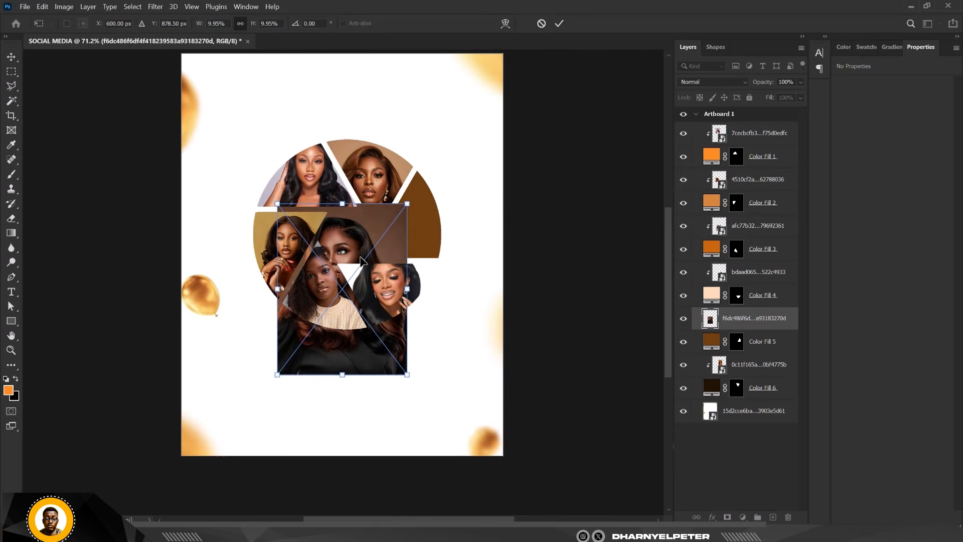
{"action": "left_click_drag", "start_coordinate": [374, 249], "coordinate": [446, 202]}
{"action": "left_click_drag", "start_coordinate": [478, 155], "coordinate": [469, 180]}
{"action": "left_click_drag", "start_coordinate": [454, 238], "coordinate": [451, 228]}
{"action": "key", "text": "Return"}
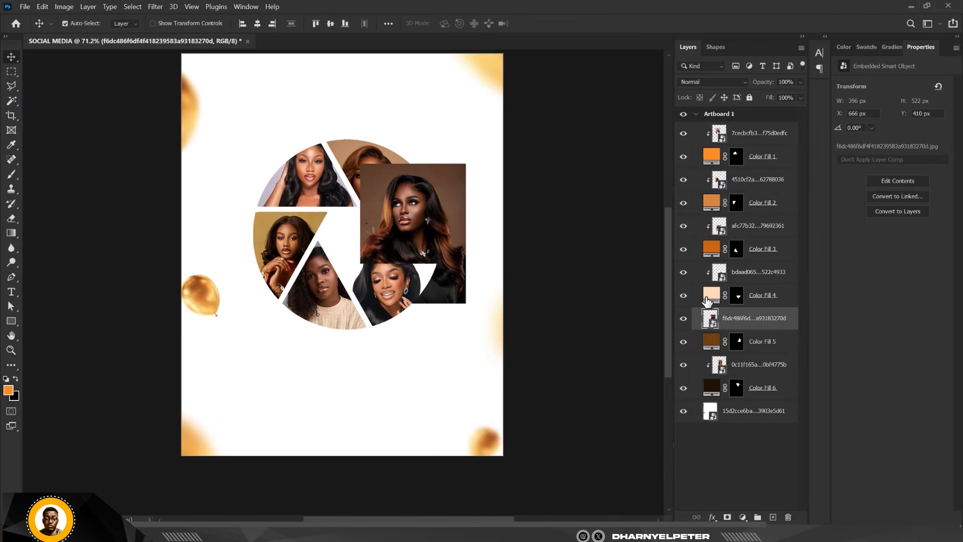
Step: Clip the placed portrait to Color Fill 5 and move it to about X 691 px, Y 452 px so the face fills the right blade
{"action": "left_click", "coordinate": [772, 326], "text": "alt"}
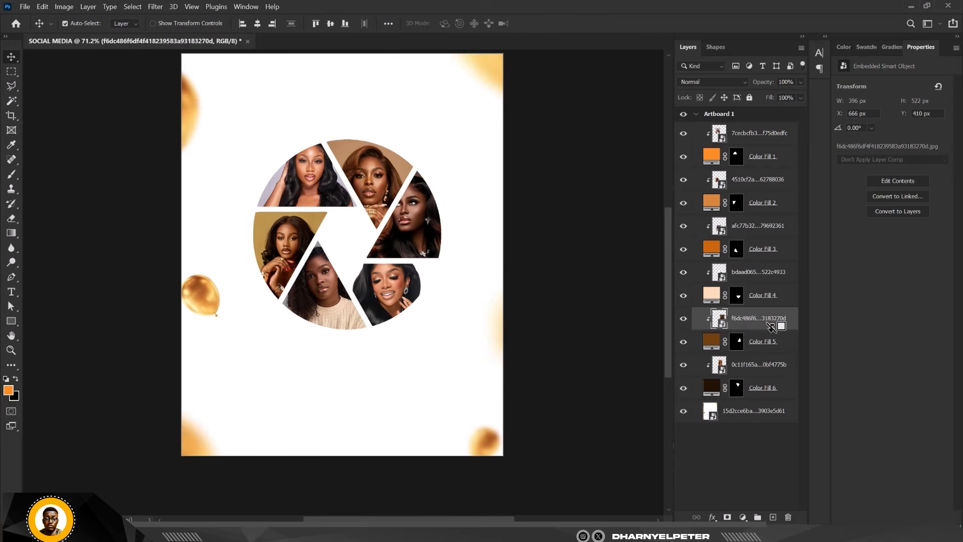
{"action": "scroll", "coordinate": [401, 227], "scroll_direction": "up", "scroll_amount": 5}
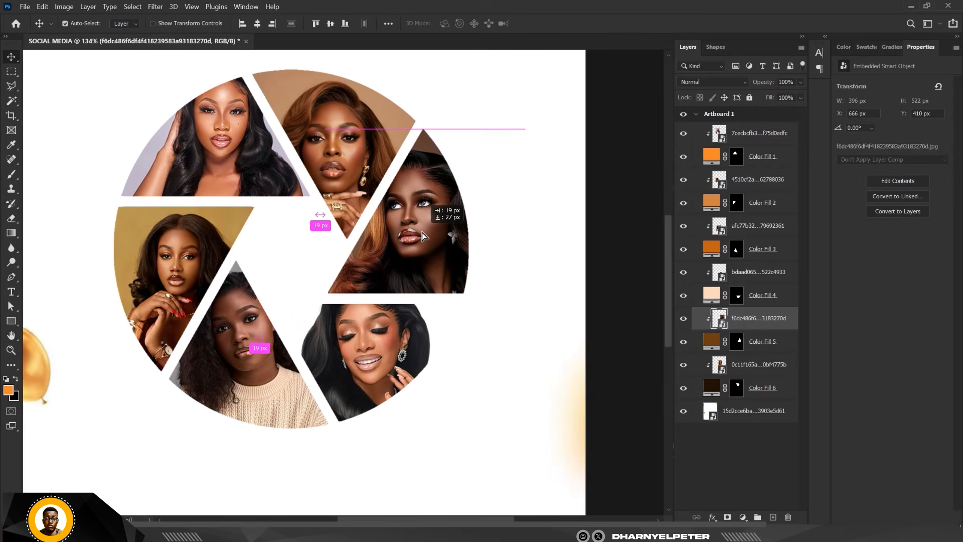
{"action": "left_click_drag", "start_coordinate": [426, 237], "coordinate": [426, 236]}
{"action": "scroll", "coordinate": [318, 203], "scroll_direction": "down", "scroll_amount": 5}
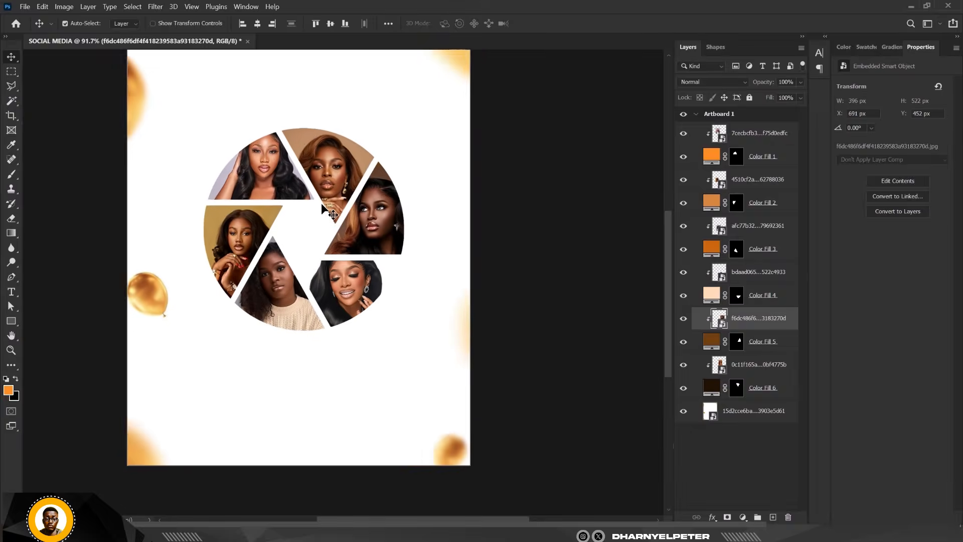
{"action": "key", "text": "ctrl+0"}
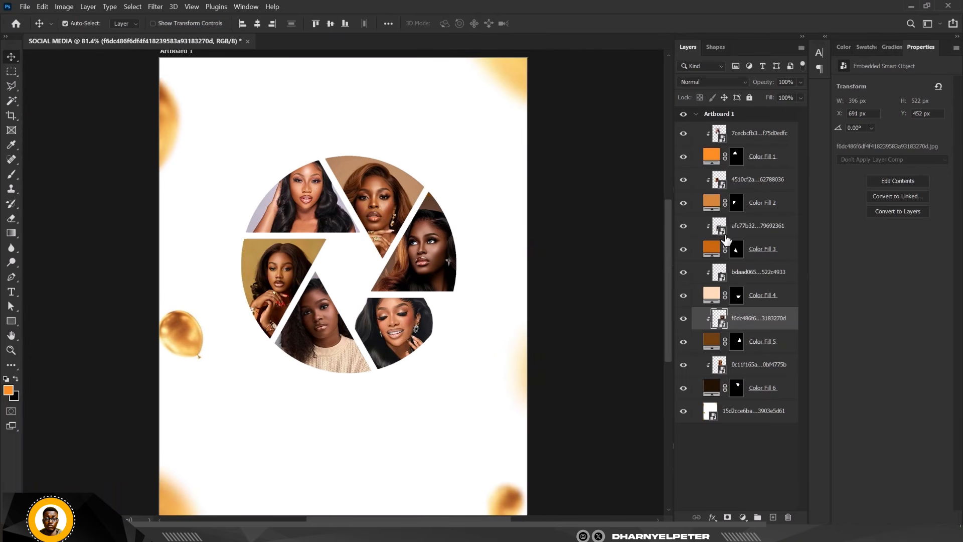
Step: Group the top-blade portrait with Color Fill 6, and group the right-blade portrait with Color Fill 5 separately
{"action": "left_click", "coordinate": [391, 213]}
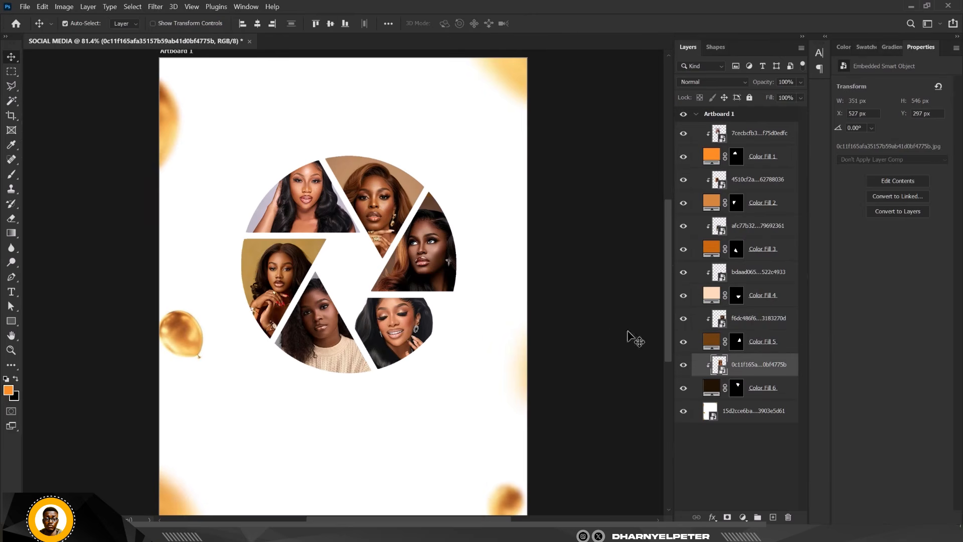
{"action": "left_click", "coordinate": [761, 396], "text": "shift"}
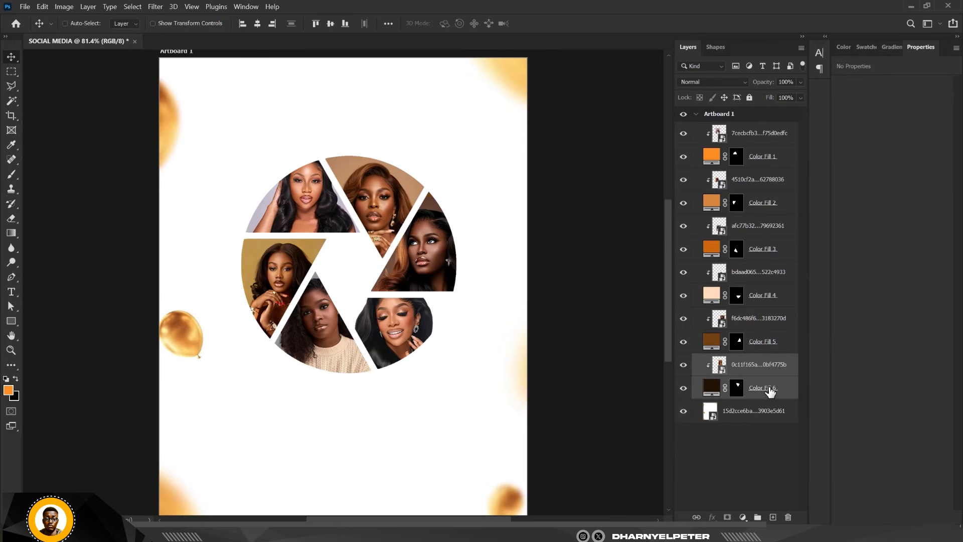
{"action": "key", "text": "ctrl+g"}
{"action": "left_click", "coordinate": [768, 343]}
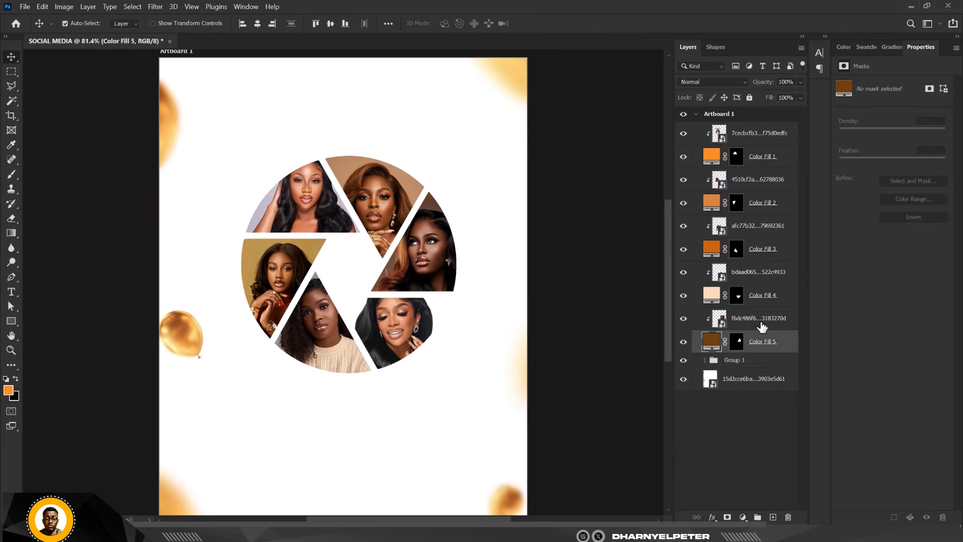
{"action": "left_click", "coordinate": [761, 325], "text": "shift"}
{"action": "key", "text": "ctrl+g"}
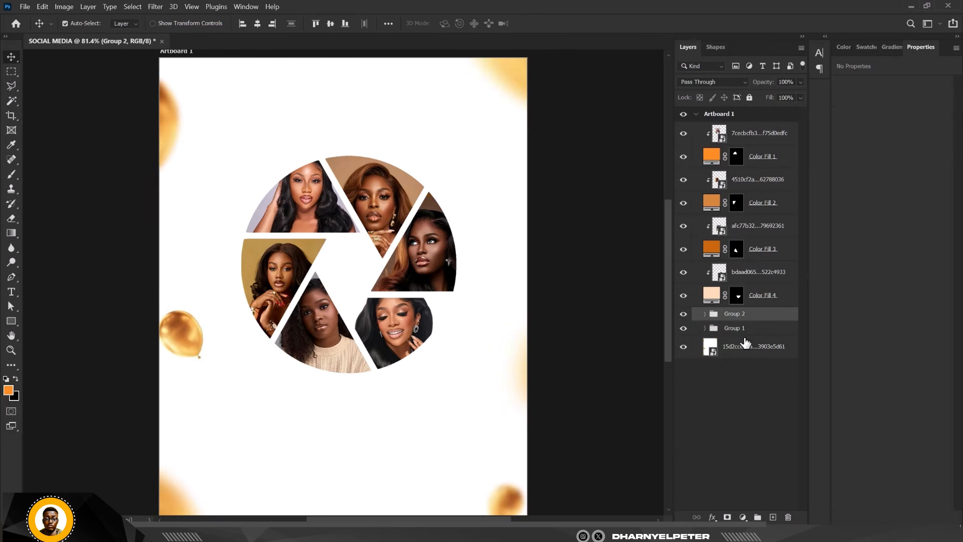
Step: Enlarge Group 1, the top blade, to about 129.25% and position it at about X 691 px, Y 515 px, above the other blades
{"action": "left_click", "coordinate": [735, 329]}
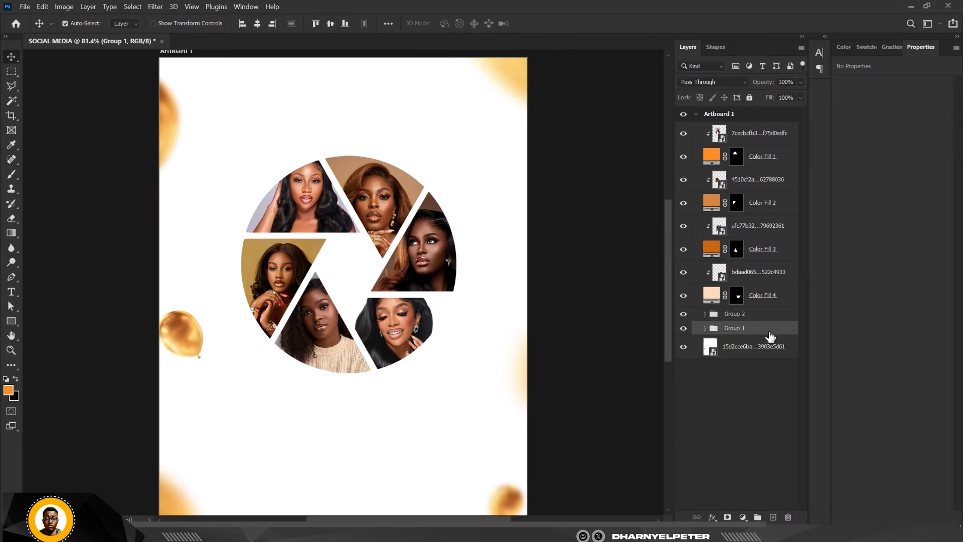
{"action": "key", "text": "ctrl+t"}
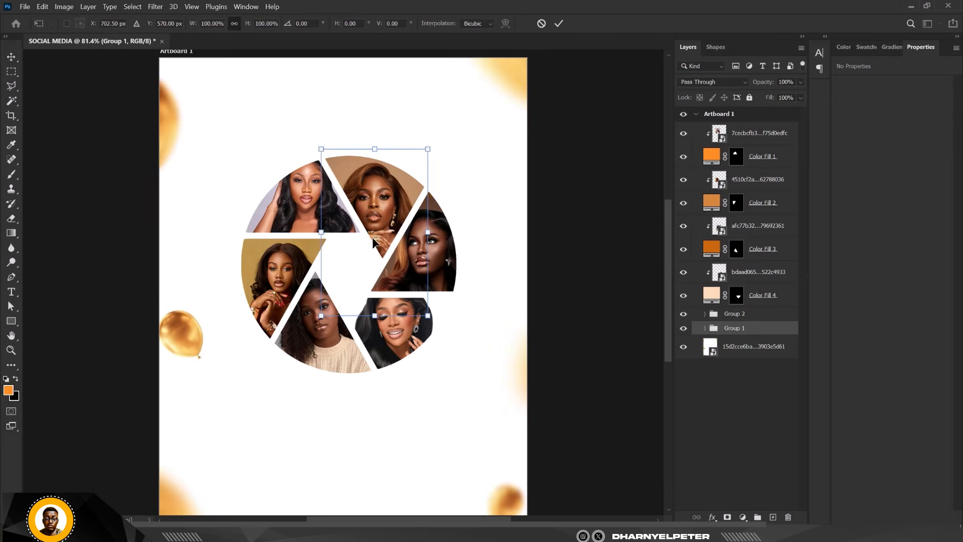
{"action": "left_click_drag", "start_coordinate": [431, 144], "coordinate": [444, 125]}
{"action": "scroll", "coordinate": [374, 185], "scroll_direction": "up", "scroll_amount": 3}
{"action": "left_click_drag", "start_coordinate": [389, 192], "coordinate": [384, 173]}
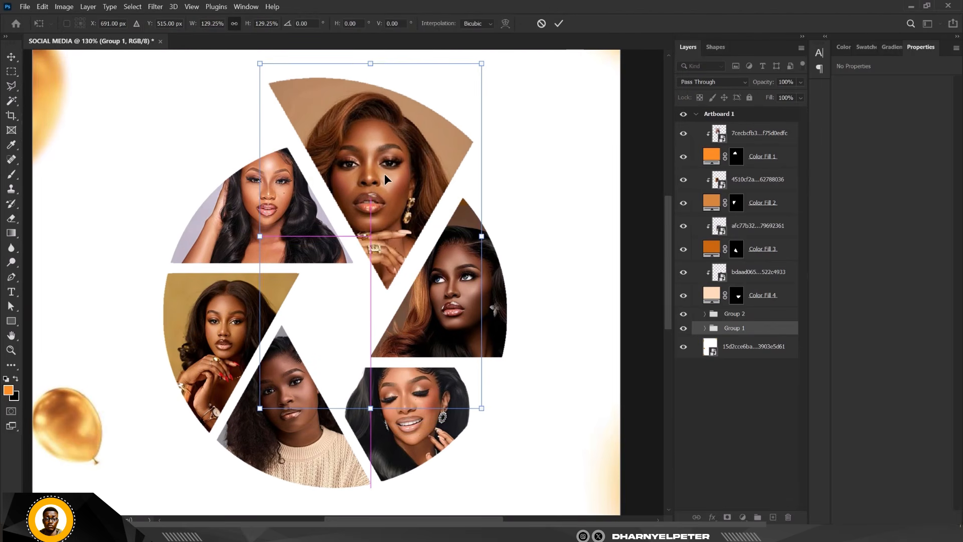
{"action": "scroll", "coordinate": [387, 173], "scroll_direction": "down", "scroll_amount": 3}
{"action": "scroll", "coordinate": [387, 173], "scroll_direction": "up", "scroll_amount": 1}
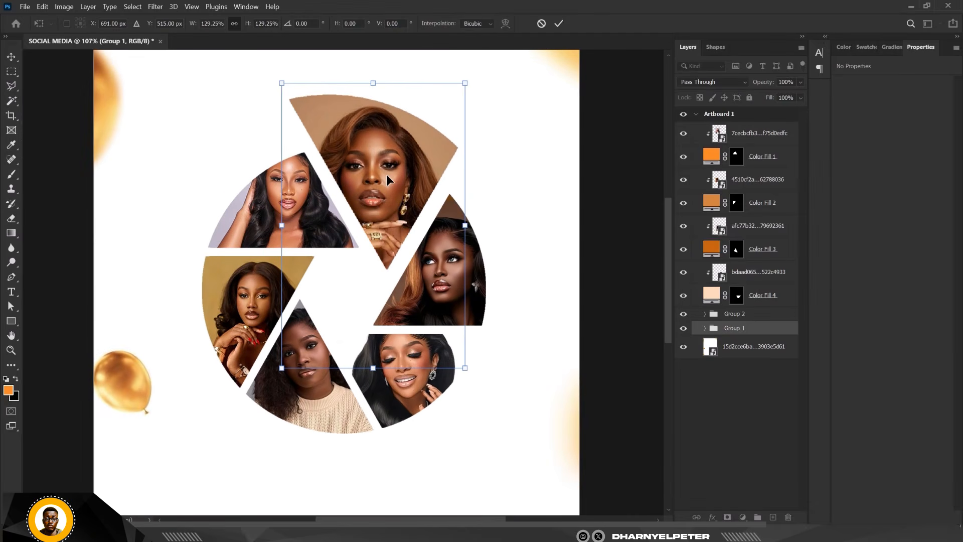
{"action": "key", "text": "Return"}
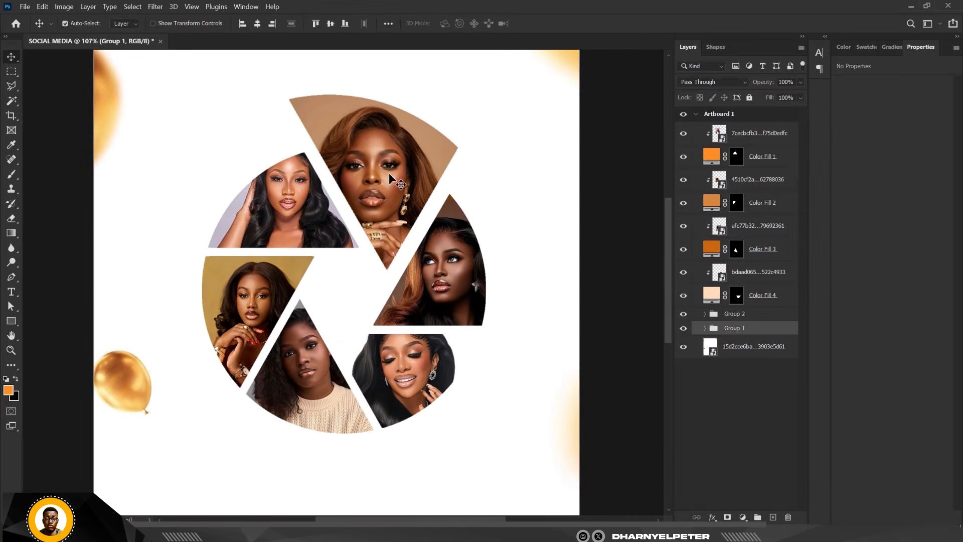
Step: Nudge the enlarged top blade about 16 px down and 3 px right to even out its gaps with the neighbouring blades
{"action": "scroll", "coordinate": [397, 215], "scroll_direction": "up", "scroll_amount": 2}
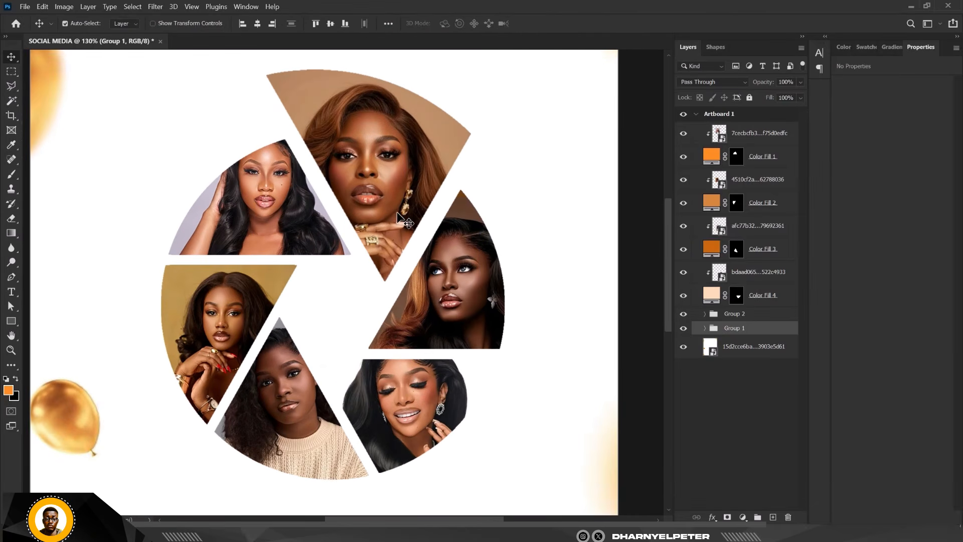
{"action": "key", "text": "Down"}
{"action": "key", "text": "Down"}
{"action": "key", "text": "Down"}
{"action": "key", "text": "Down"}
{"action": "key", "text": "Down"}
{"action": "key", "text": "Down"}
{"action": "key", "text": "Down"}
{"action": "key", "text": "Down"}
{"action": "key", "text": "Down"}
{"action": "key", "text": "Down"}
{"action": "key", "text": "Down"}
{"action": "key", "text": "Down"}
{"action": "key", "text": "Down"}
{"action": "key", "text": "Down"}
{"action": "key", "text": "Down"}
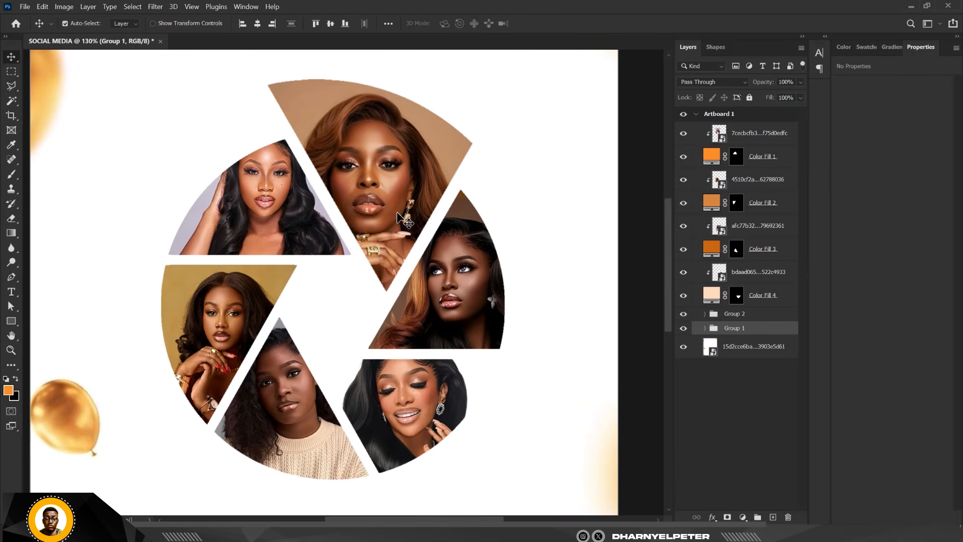
{"action": "key", "text": "Down"}
{"action": "key", "text": "Right"}
{"action": "key", "text": "Right"}
{"action": "key", "text": "Right"}
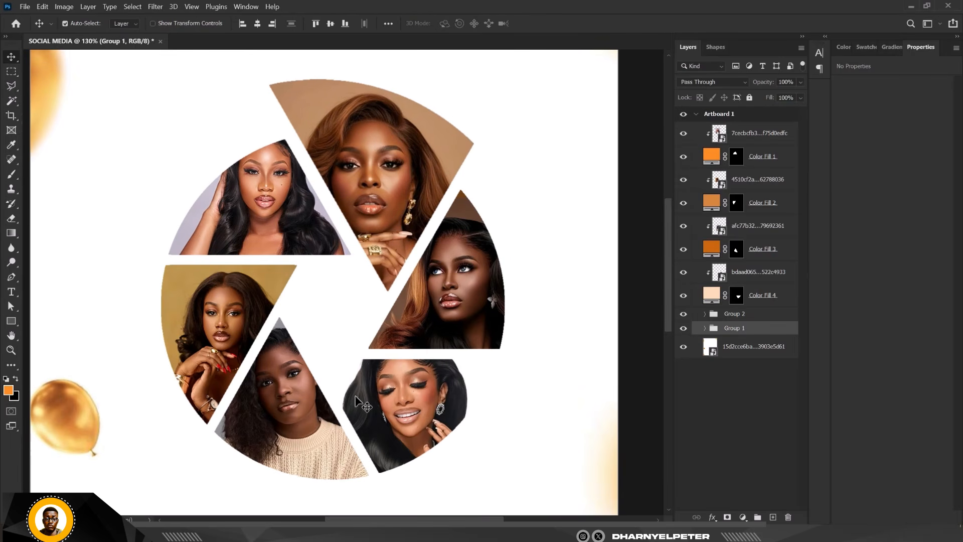
{"action": "scroll", "coordinate": [356, 399], "scroll_direction": "down", "scroll_amount": 5}
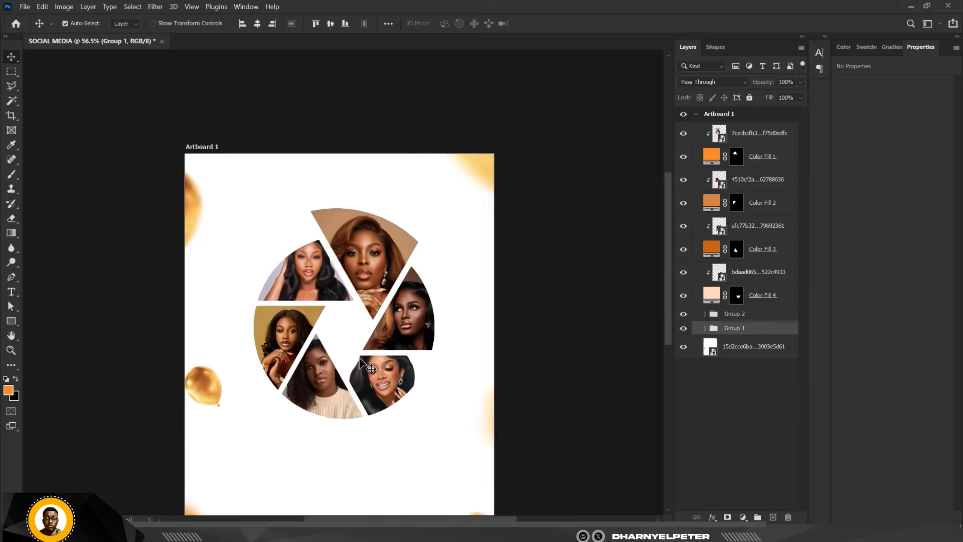
{"action": "scroll", "coordinate": [371, 368], "scroll_direction": "up", "scroll_amount": 3}
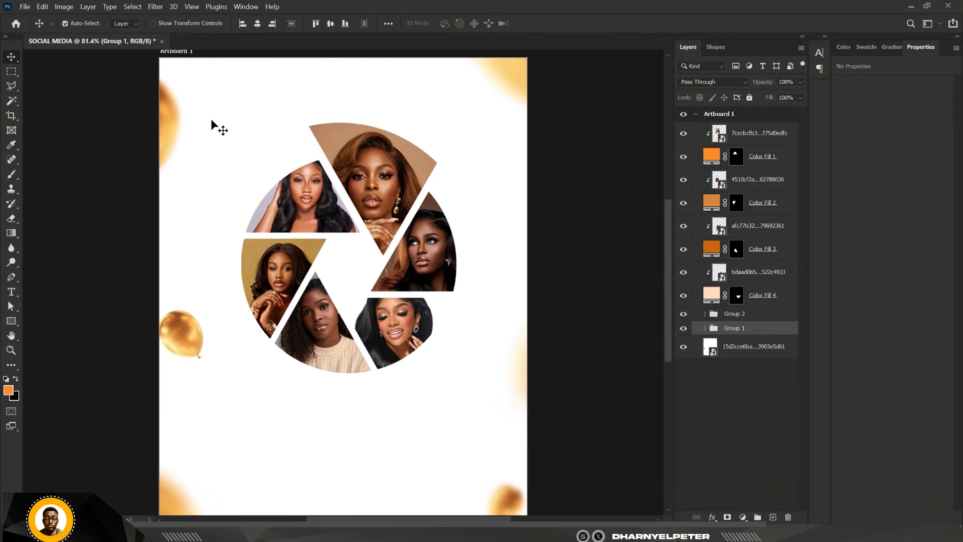
{"action": "left_click", "coordinate": [469, 126]}
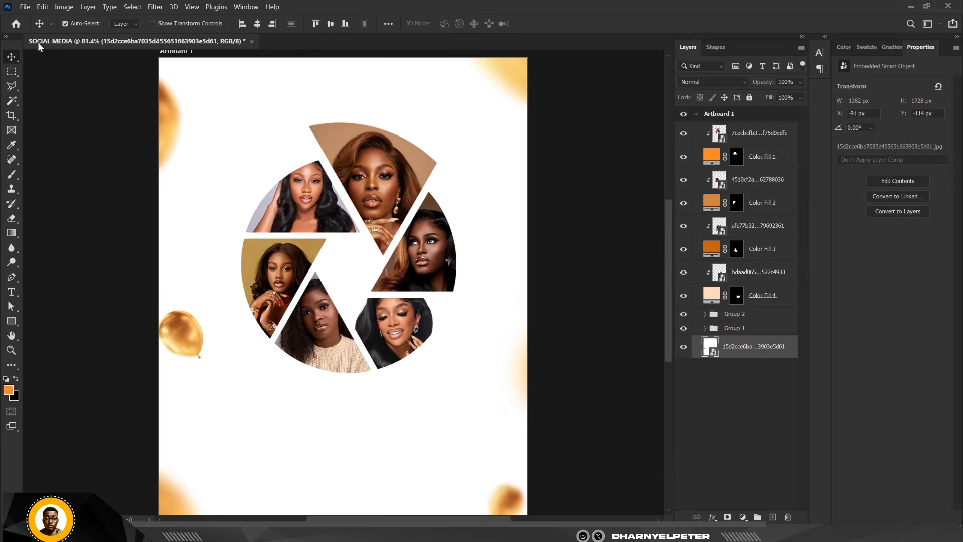
{"action": "scroll", "coordinate": [304, 149], "scroll_direction": "down", "scroll_amount": 1}
{"action": "scroll", "coordinate": [344, 190], "scroll_direction": "up", "scroll_amount": 1}
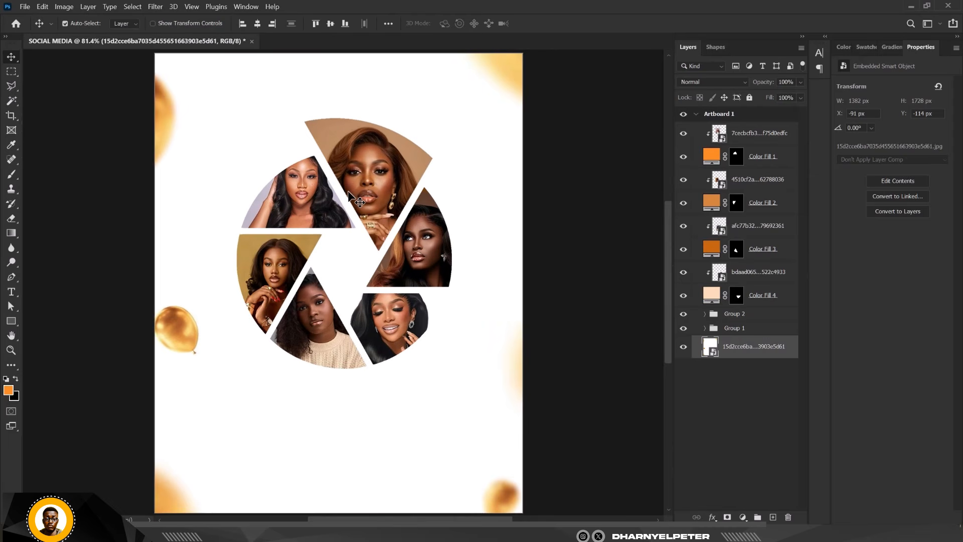
Step: Group Color Fill 4 with its clipped portrait, and Color Fill 3 with its clipped portrait, as two separate groups
{"action": "left_click", "coordinate": [773, 297]}
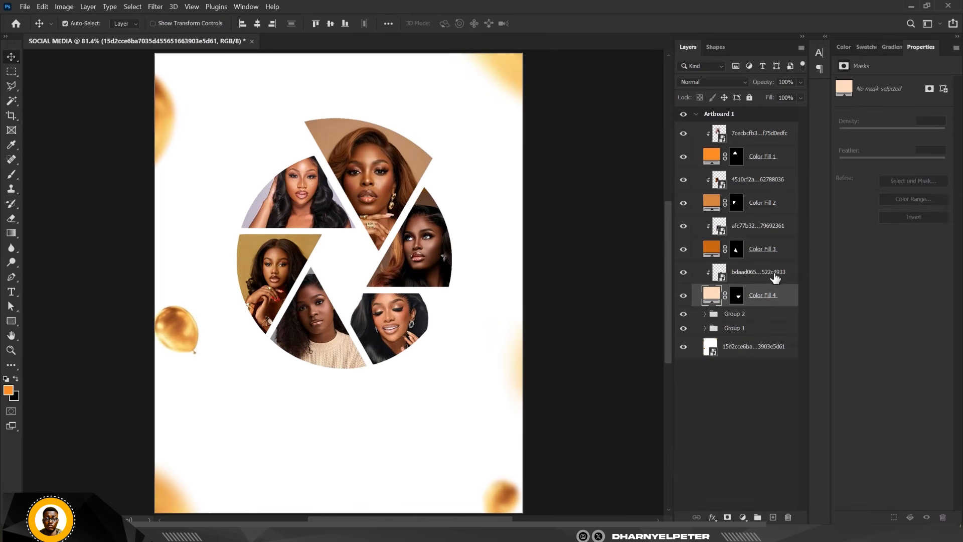
{"action": "left_click", "coordinate": [775, 272], "text": "shift"}
{"action": "key", "text": "ctrl+g"}
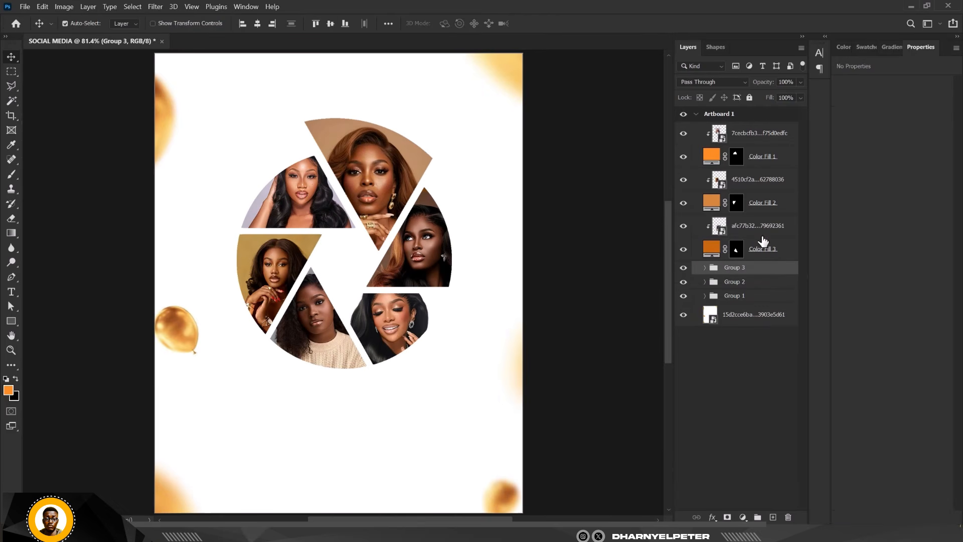
{"action": "left_click", "coordinate": [770, 251]}
{"action": "left_click", "coordinate": [770, 237], "text": "shift"}
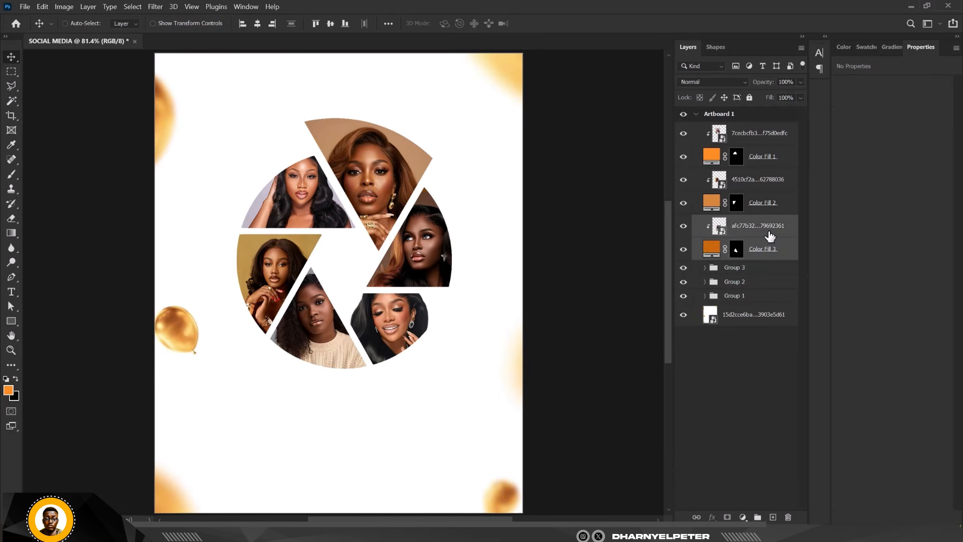
{"action": "key", "text": "ctrl+g"}
Step: Group Color Fill 2 with its clipped portrait, and Color Fill 1 with its clipped portrait, as two separate groups
{"action": "left_click", "coordinate": [768, 200]}
{"action": "left_click", "coordinate": [768, 185], "text": "shift"}
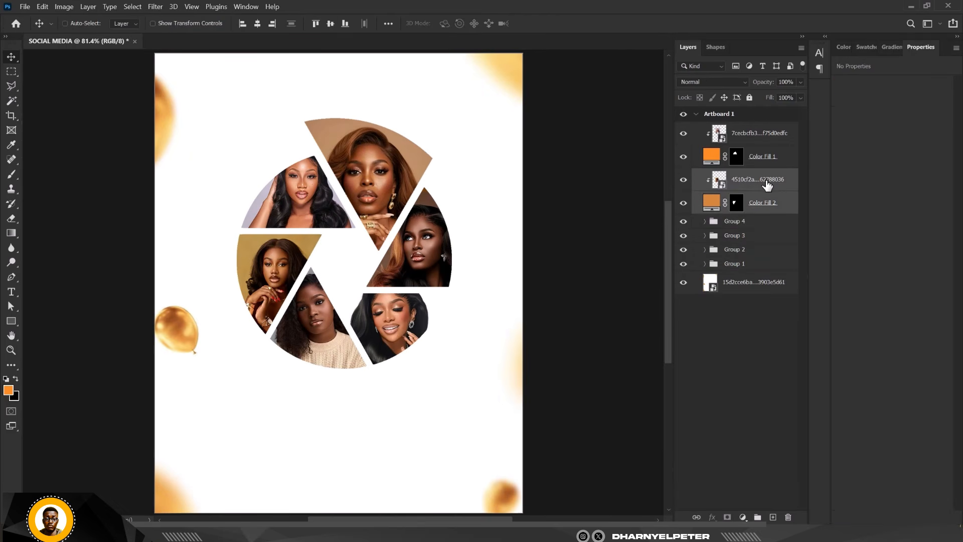
{"action": "key", "text": "ctrl+g"}
{"action": "left_click", "coordinate": [758, 156]}
{"action": "left_click", "coordinate": [765, 131], "text": "shift"}
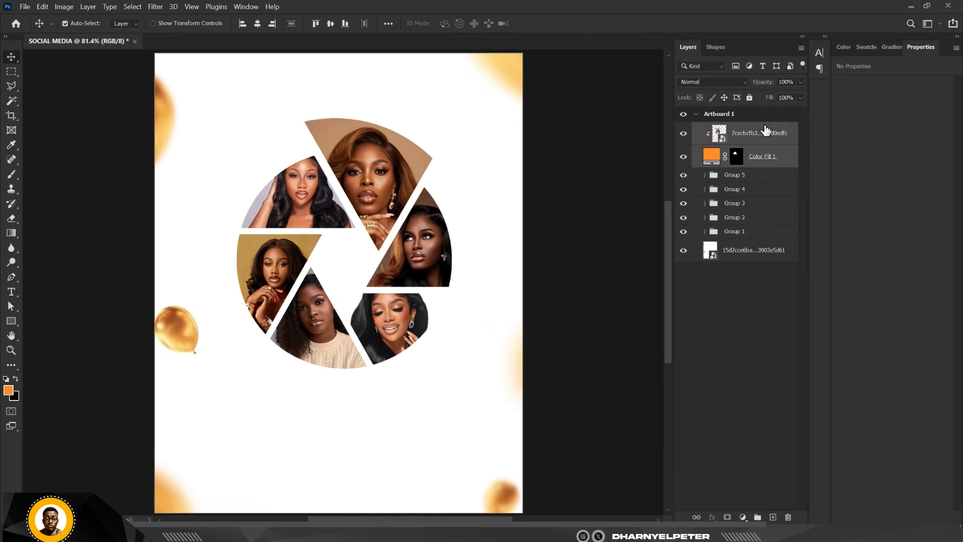
{"action": "key", "text": "ctrl+g"}
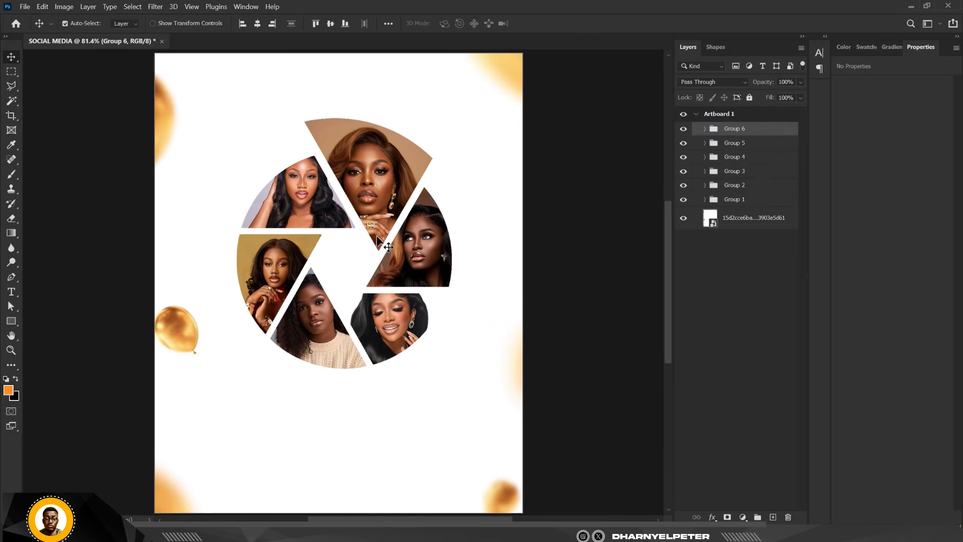
Step: Place the seated woman image 8f129fbe5e45023b29443d86f4a23c5d from the PICTURE folder in File Explorer directly above Group 6
{"action": "scroll", "coordinate": [377, 237], "scroll_direction": "down", "scroll_amount": 1}
{"action": "scroll", "coordinate": [377, 221], "scroll_direction": "up", "scroll_amount": 1}
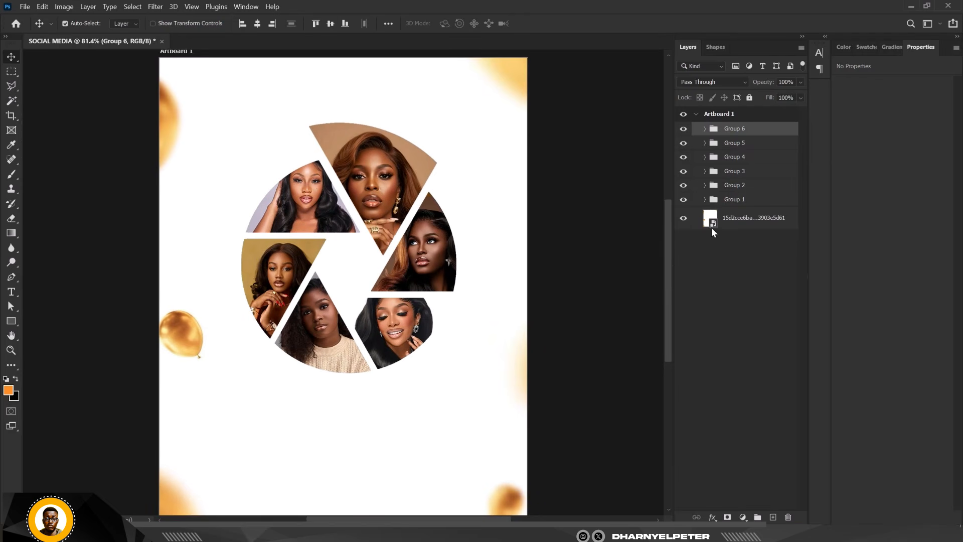
{"action": "left_click", "coordinate": [744, 218]}
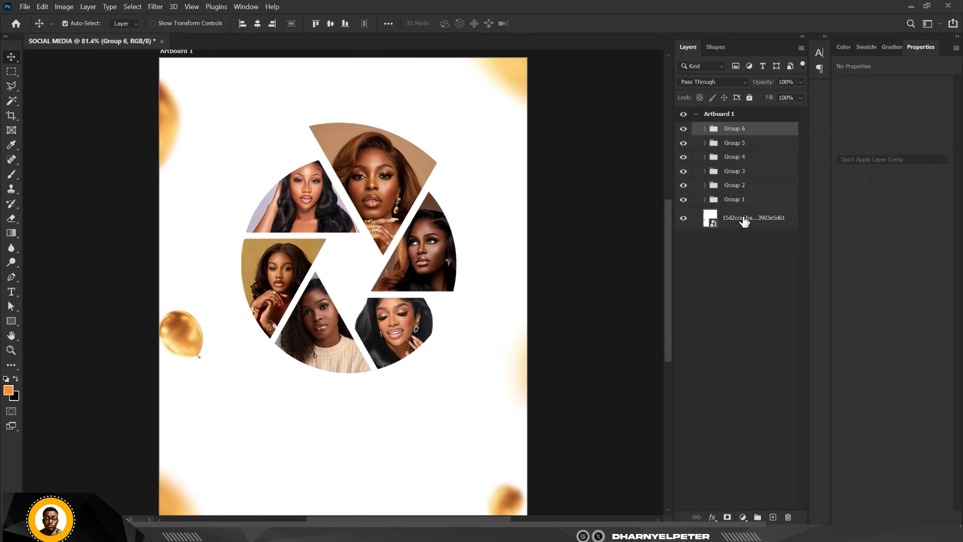
{"action": "left_click", "coordinate": [747, 131]}
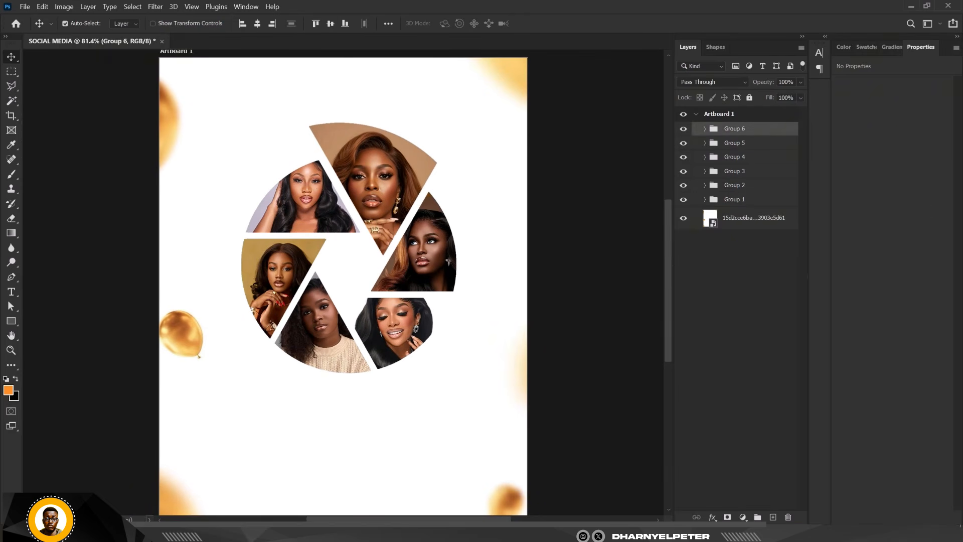
{"action": "left_click", "coordinate": [191, 531]}
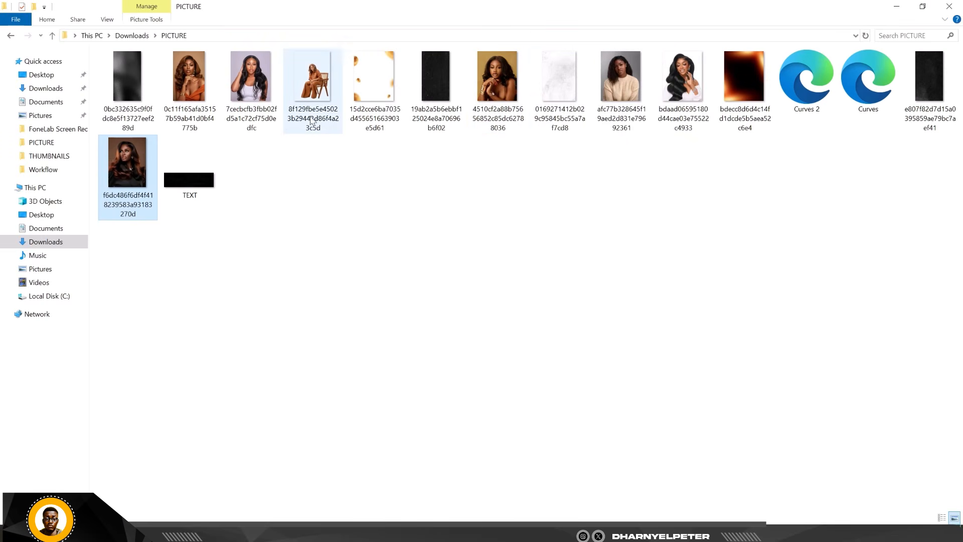
{"action": "left_click_drag", "start_coordinate": [310, 92], "coordinate": [377, 400]}
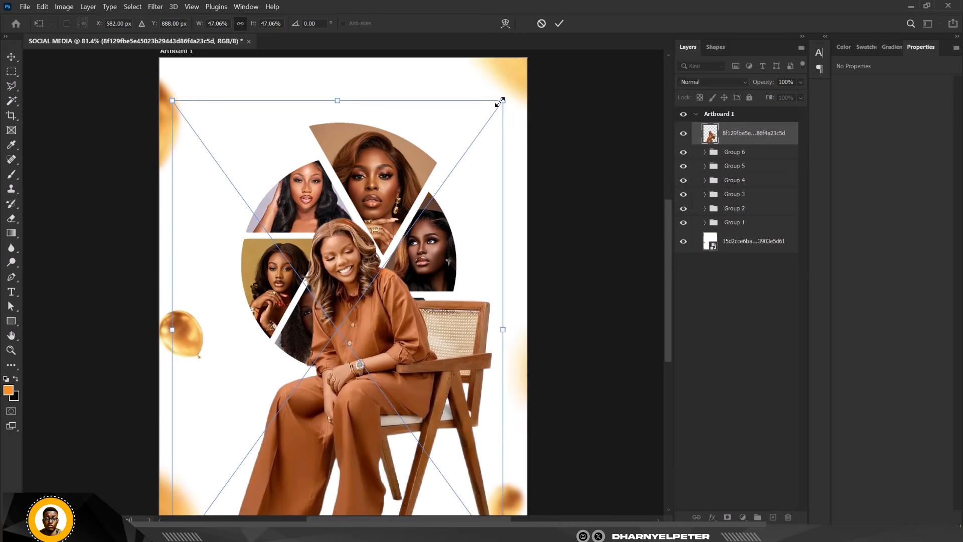
Step: Scale the seated woman image to about 37.81% and centre it horizontally at X 600 px, Y 888 px in front of the aperture
{"action": "left_click_drag", "start_coordinate": [501, 101], "coordinate": [470, 146]}
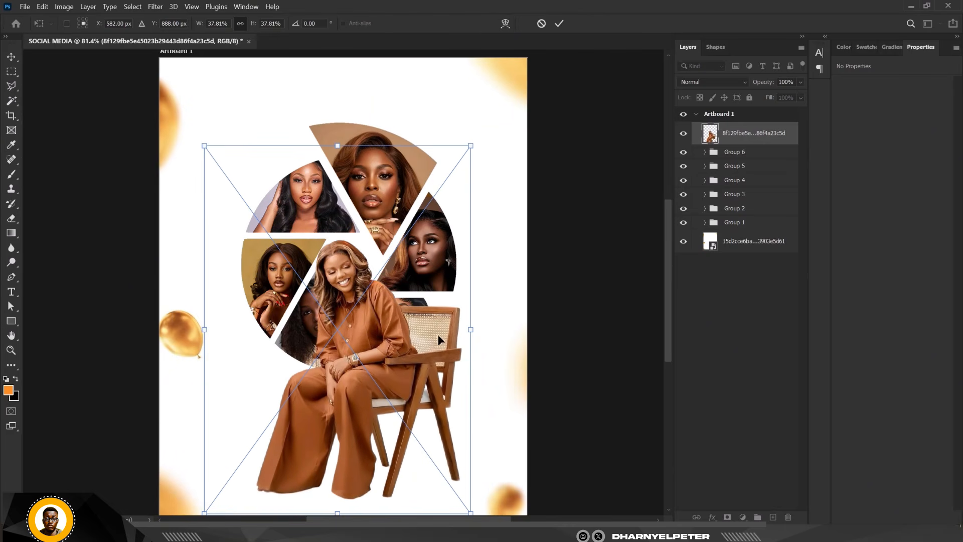
{"action": "left_click_drag", "start_coordinate": [424, 353], "coordinate": [429, 353]}
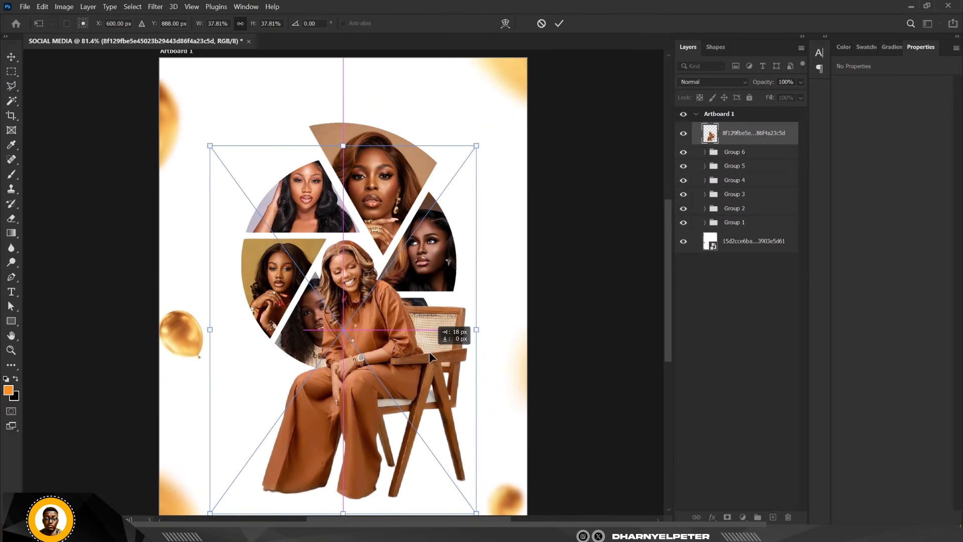
{"action": "key", "text": "Return"}
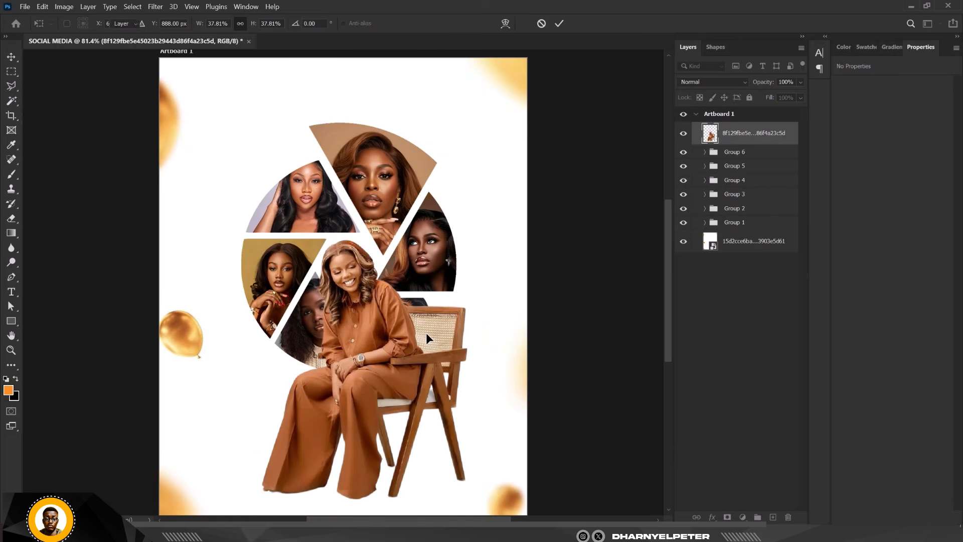
{"action": "scroll", "coordinate": [377, 246], "scroll_direction": "down", "scroll_amount": 2}
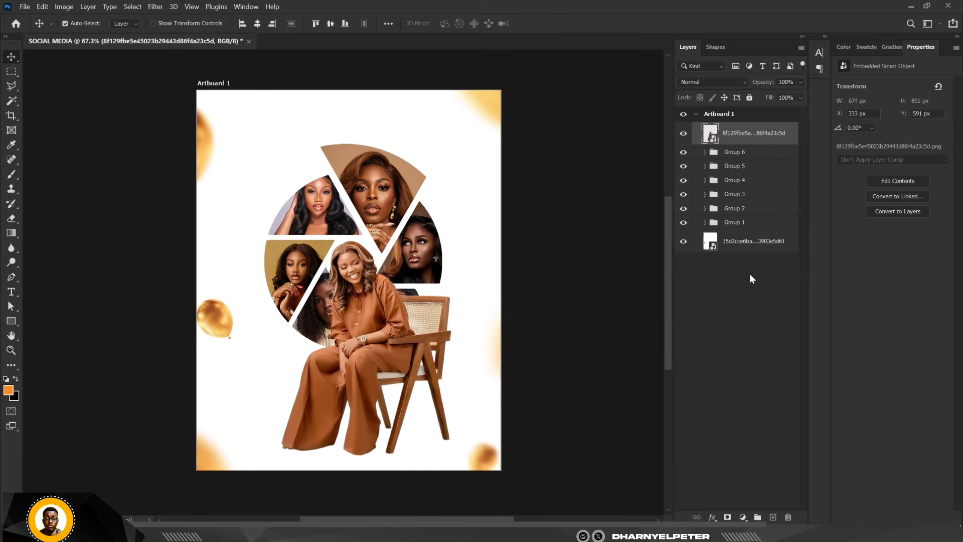
Step: Move the seated woman together with Groups 1 to 6 by 50 px left and 30 px up on the artboard
{"action": "left_click", "coordinate": [777, 226], "text": "shift"}
{"action": "key", "text": "shift+Left"}
{"action": "key", "text": "shift+Left"}
{"action": "key", "text": "shift+Left"}
{"action": "key", "text": "shift+Left"}
{"action": "key", "text": "shift+Left"}
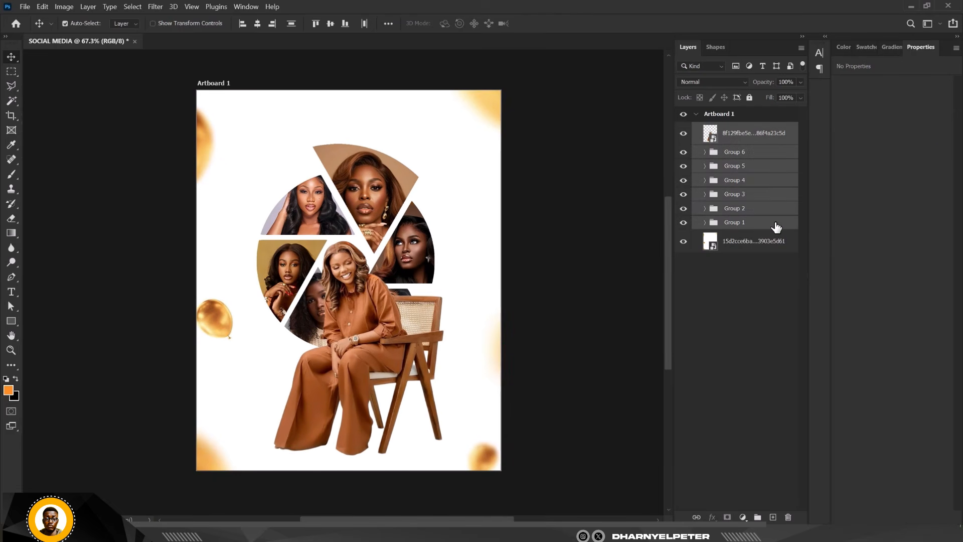
{"action": "key", "text": "shift+Up"}
{"action": "key", "text": "shift+Up"}
{"action": "key", "text": "shift+Up"}
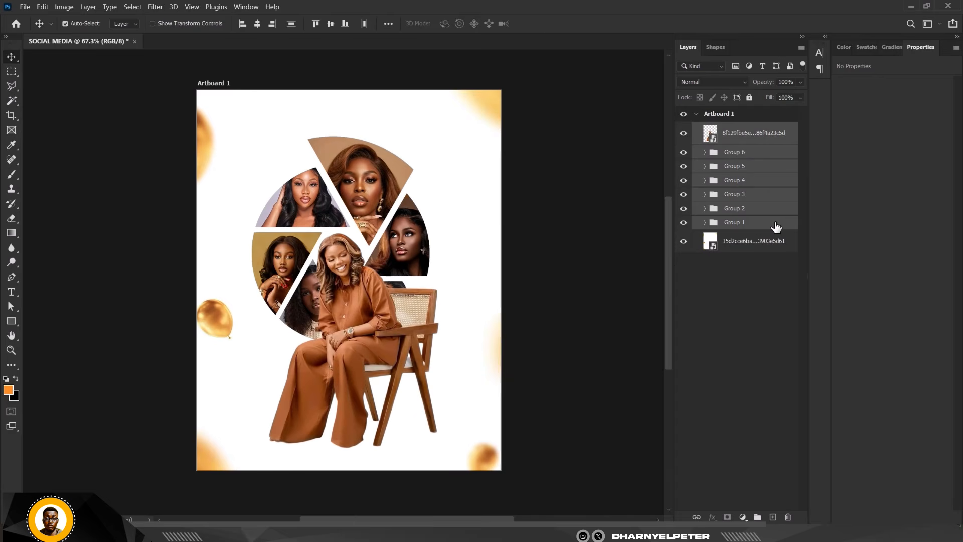
Step: Scale the seated woman and the six portrait groups together about their centre to about 108.58%
{"action": "key", "text": "ctrl+t"}
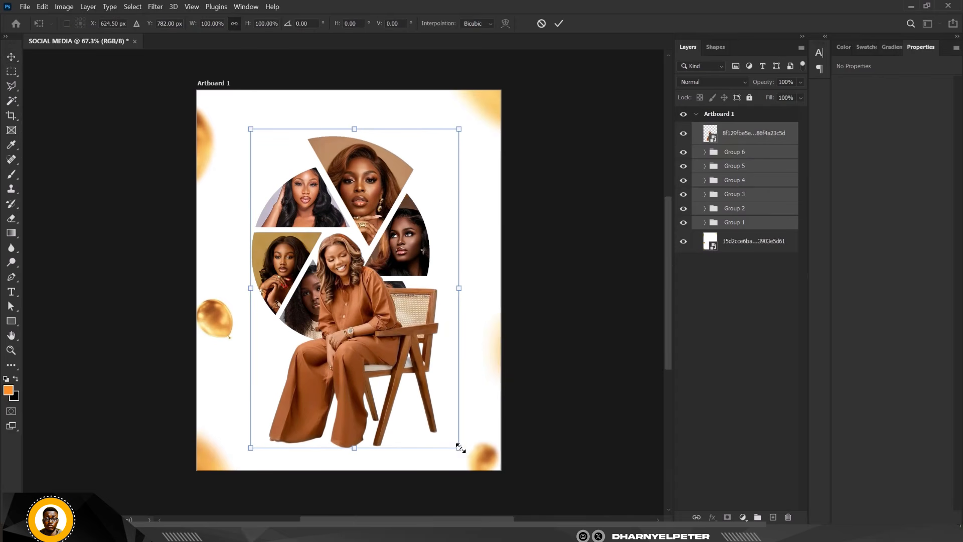
{"action": "left_click_drag", "start_coordinate": [461, 448], "coordinate": [475, 460]}
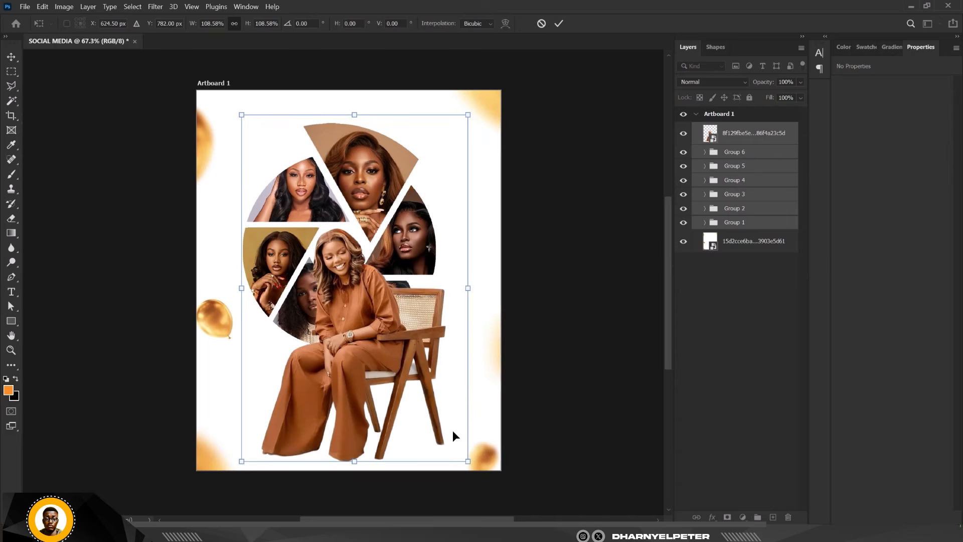
{"action": "key", "text": "Return"}
Step: Enlarge the gold balloon background image proportionally about its centre to about 1458 × 1824 px
{"action": "left_click", "coordinate": [464, 167]}
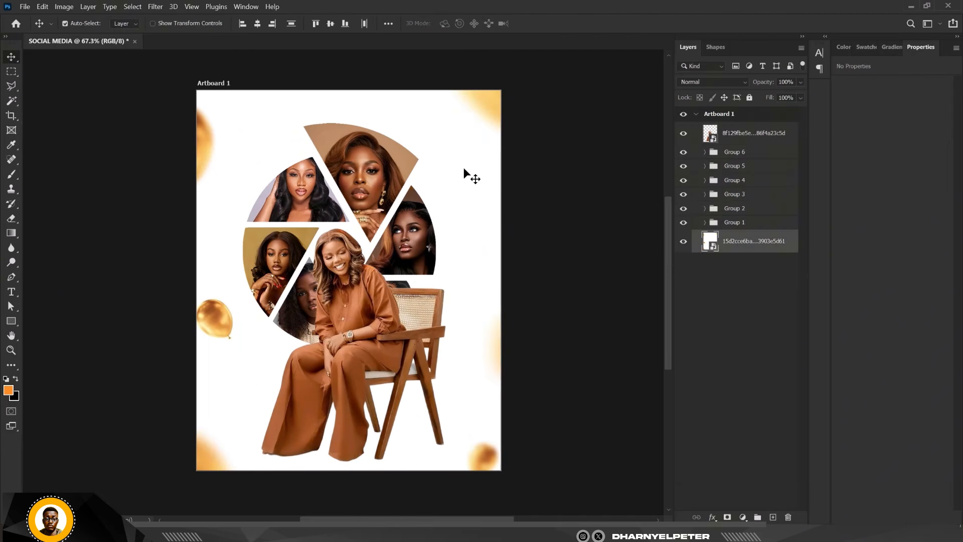
{"action": "key", "text": "ctrl+t"}
{"action": "scroll", "coordinate": [457, 203], "scroll_direction": "down", "scroll_amount": 2}
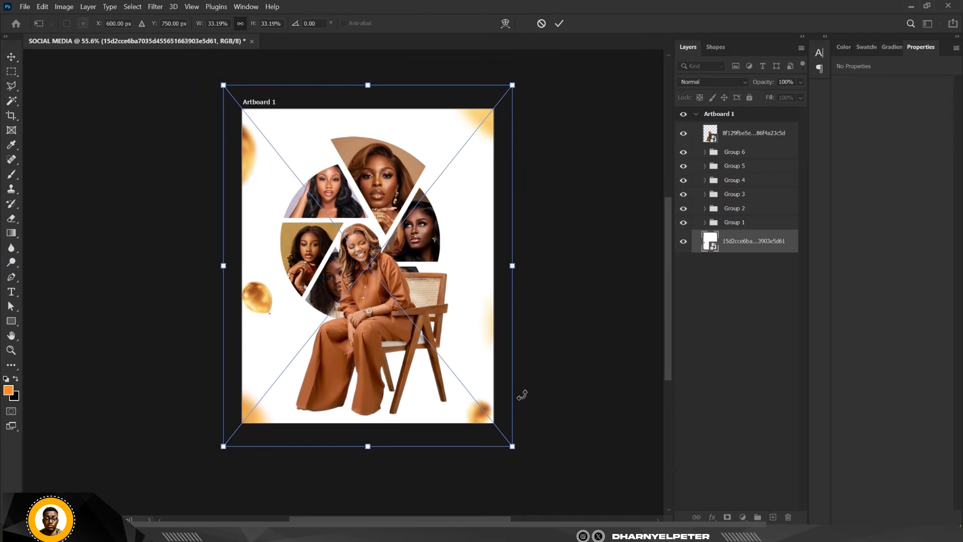
{"action": "left_click_drag", "start_coordinate": [510, 446], "coordinate": [520, 456]}
{"action": "key", "text": "Return"}
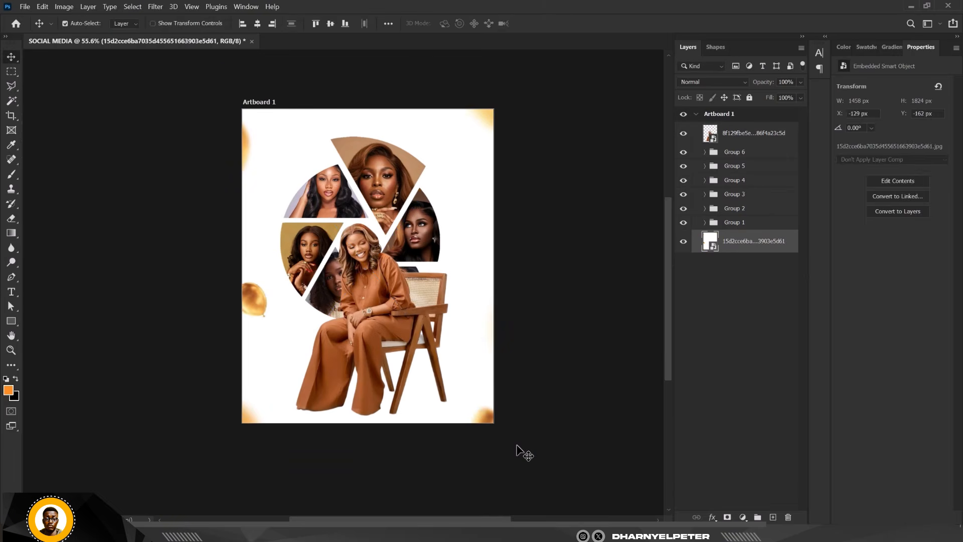
Step: Reduce the seated woman image about its centre to about 36.24%, keeping it at X 543 px, Y 864.5 px
{"action": "scroll", "coordinate": [418, 326], "scroll_direction": "up", "scroll_amount": 3}
{"action": "left_click", "coordinate": [397, 303]}
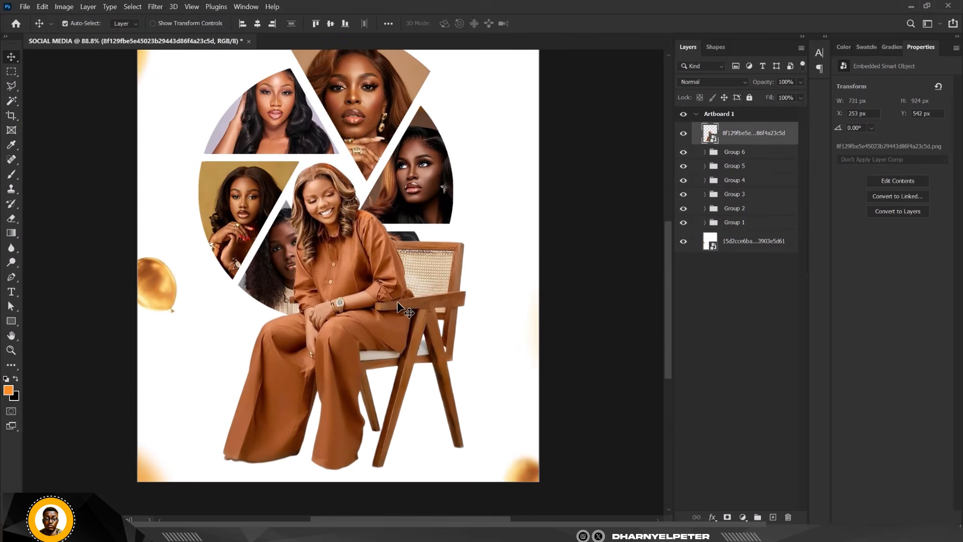
{"action": "scroll", "coordinate": [397, 303], "scroll_direction": "down", "scroll_amount": 2}
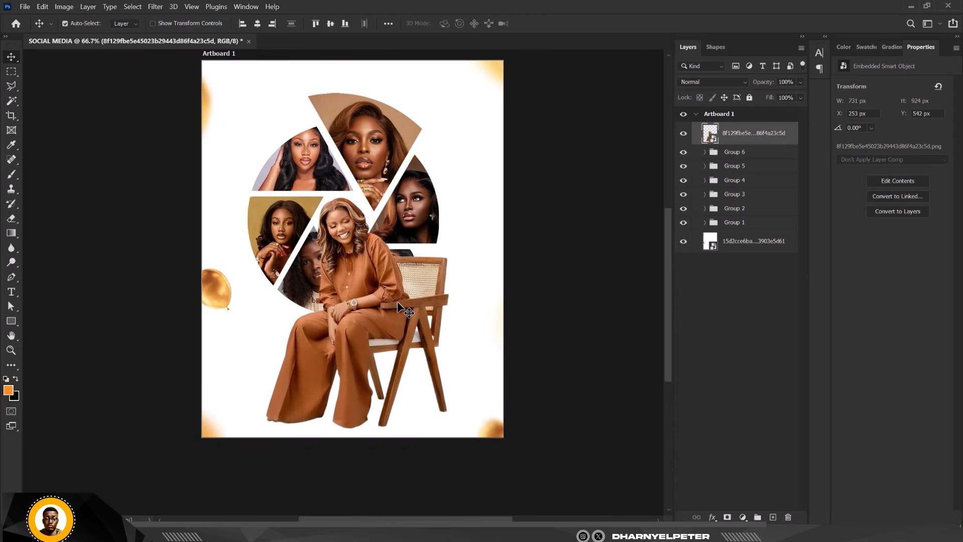
{"action": "key", "text": "ctrl+t"}
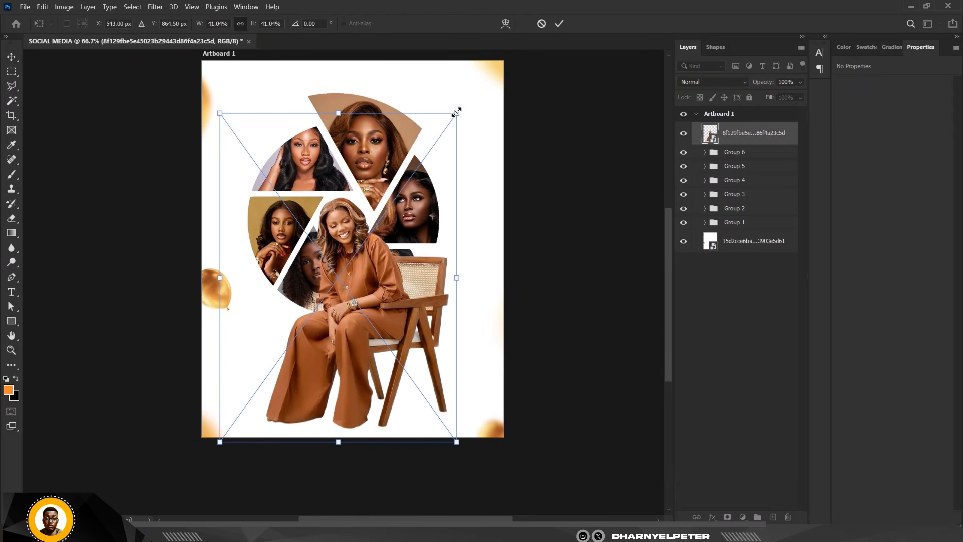
{"action": "left_click_drag", "start_coordinate": [457, 113], "coordinate": [452, 136]}
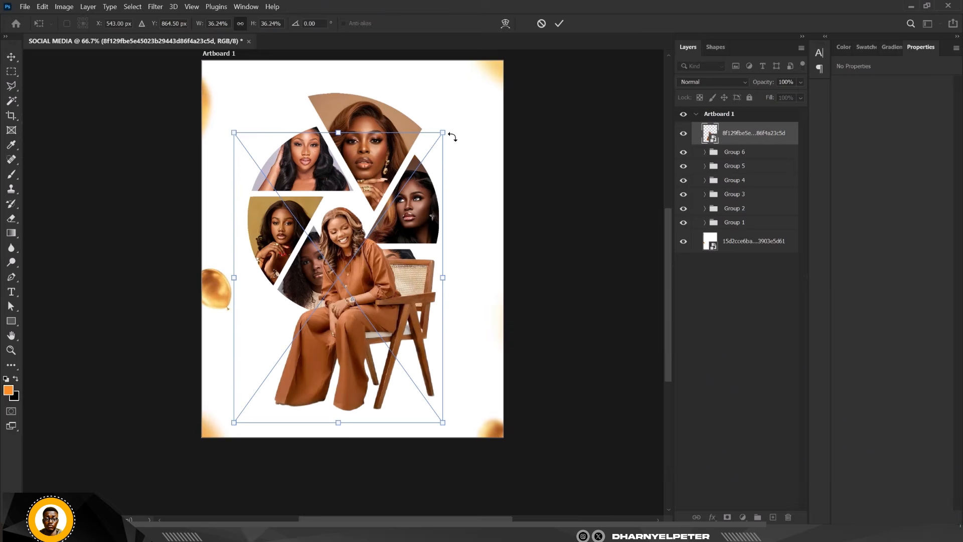
{"action": "key", "text": "Return"}
{"action": "key", "text": "ctrl+0"}
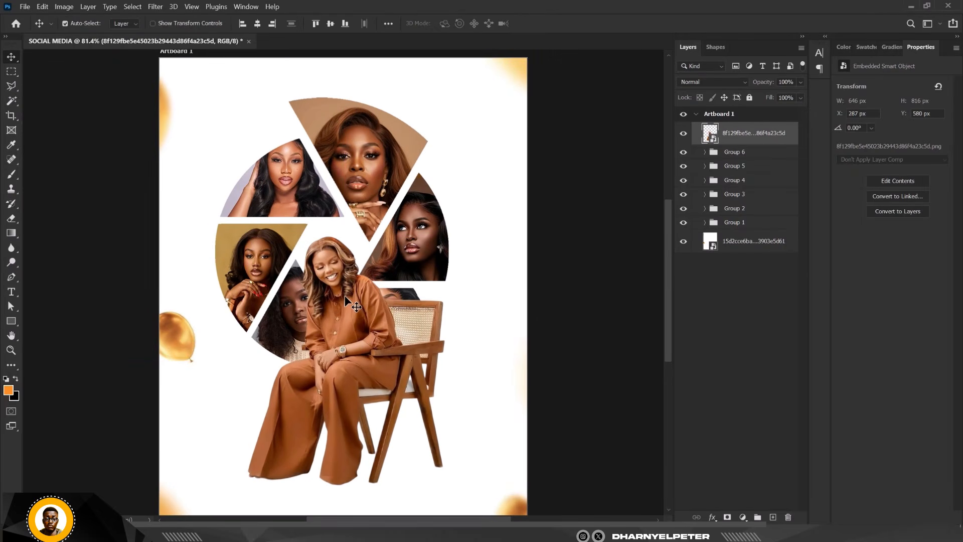
Step: Duplicate the seated woman beneath the original layer and add a black Solid Color fill in the copy's outline directly above the copy
{"action": "key", "text": "ctrl+j"}
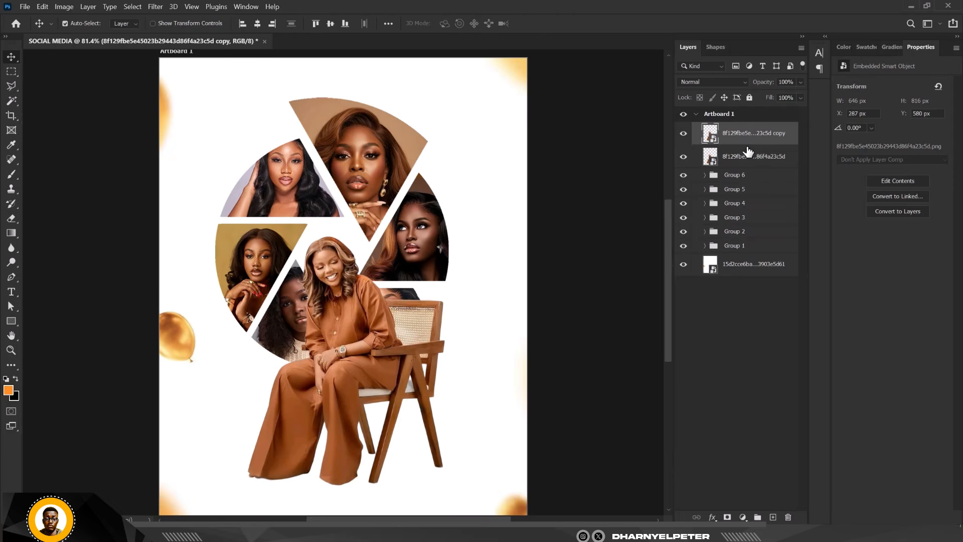
{"action": "left_click_drag", "start_coordinate": [752, 134], "coordinate": [753, 165]}
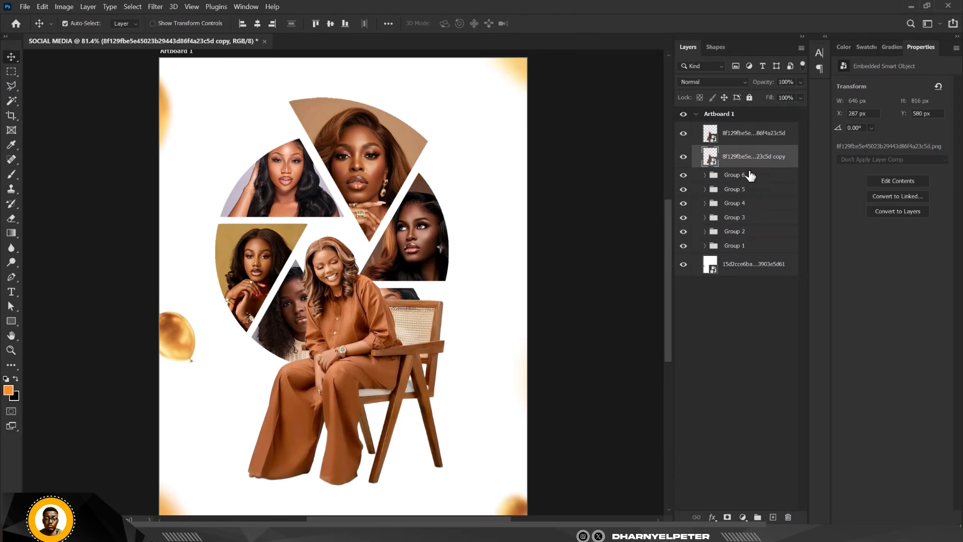
{"action": "left_click", "coordinate": [711, 158], "text": "ctrl"}
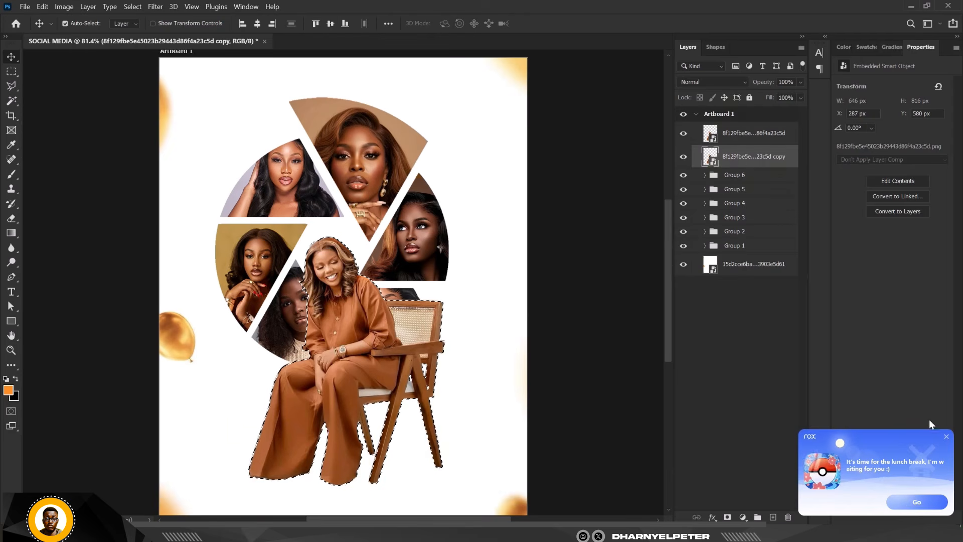
{"action": "left_click", "coordinate": [946, 436]}
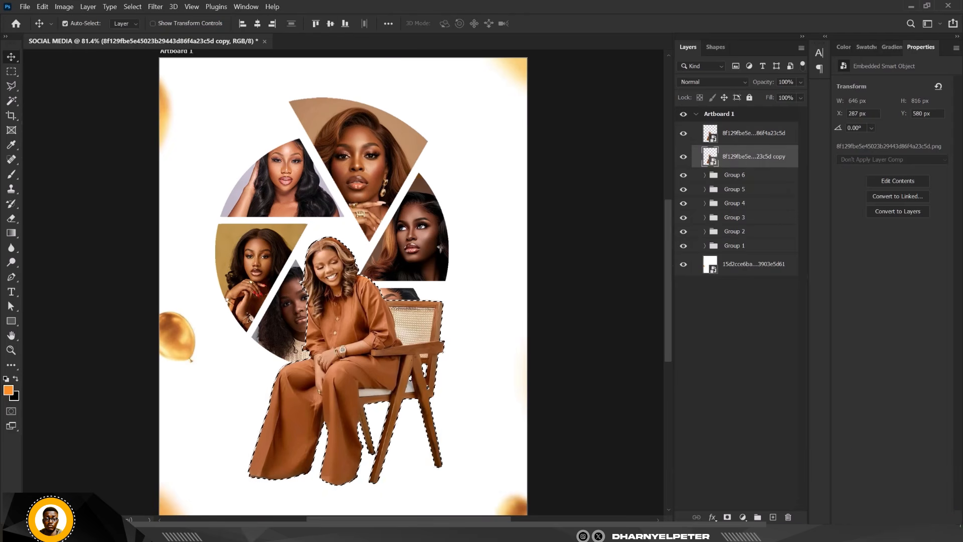
{"action": "left_click", "coordinate": [742, 517]}
{"action": "left_click", "coordinate": [763, 311]}
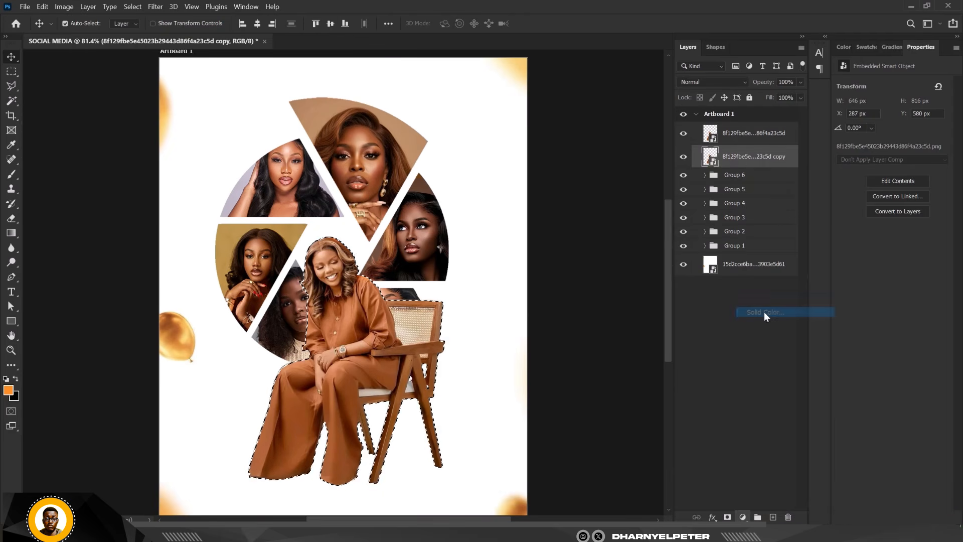
{"action": "left_click_drag", "start_coordinate": [722, 161], "coordinate": [754, 233]}
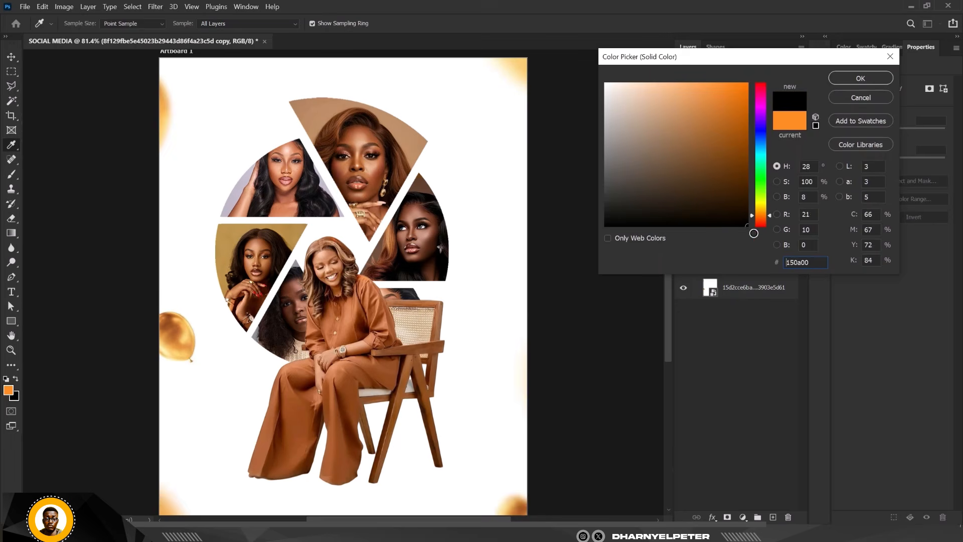
{"action": "left_click", "coordinate": [851, 78]}
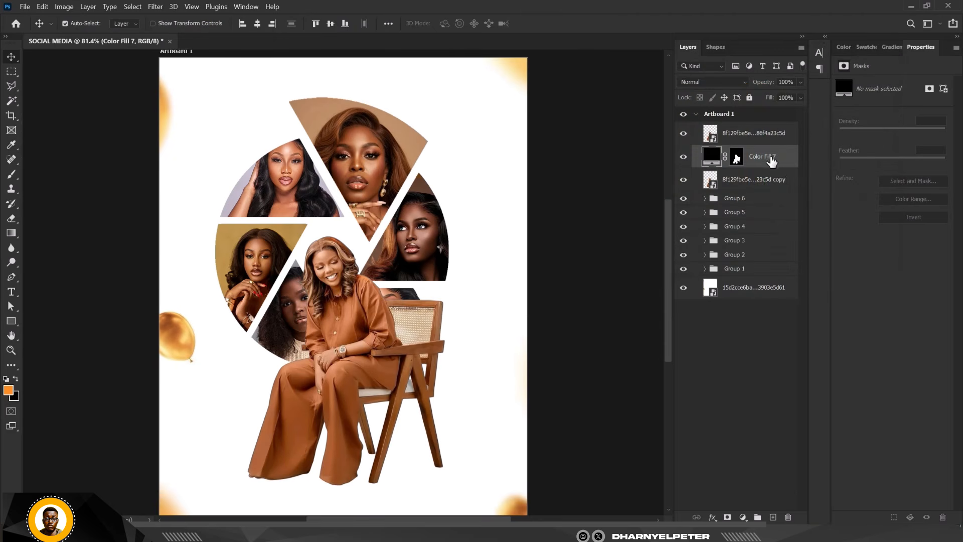
Step: Hide the original woman layer, convert the black silhouette fill to a smart object, and show the woman again
{"action": "left_click", "coordinate": [683, 133]}
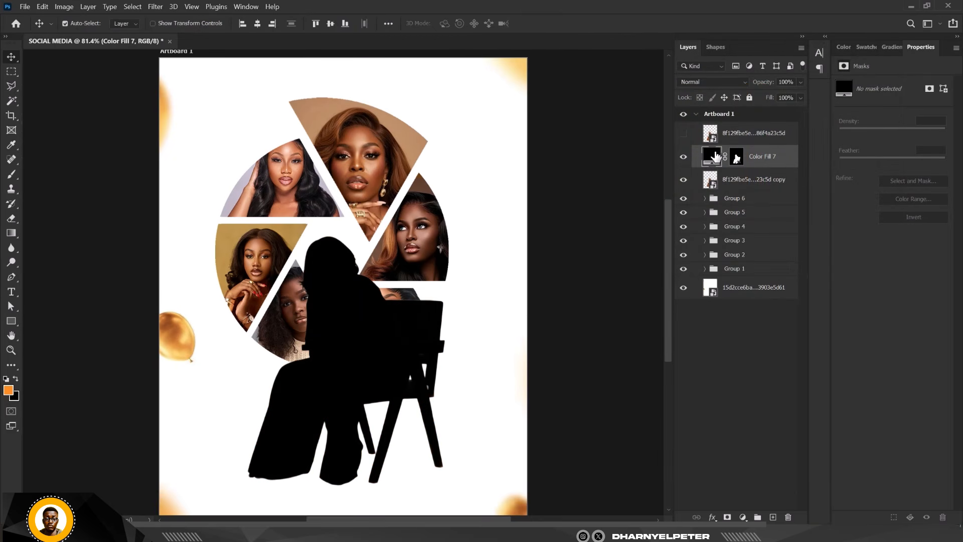
{"action": "right_click", "coordinate": [792, 161]}
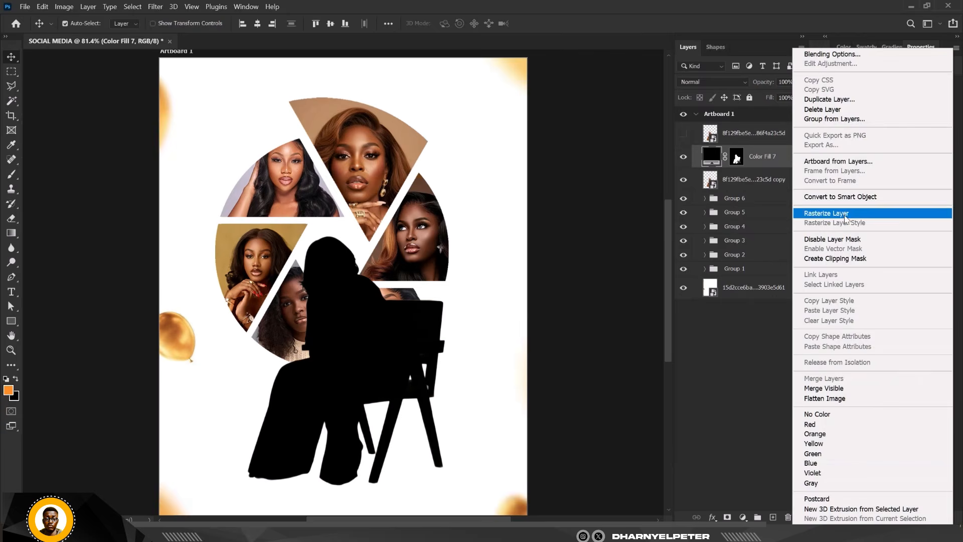
{"action": "left_click", "coordinate": [841, 196]}
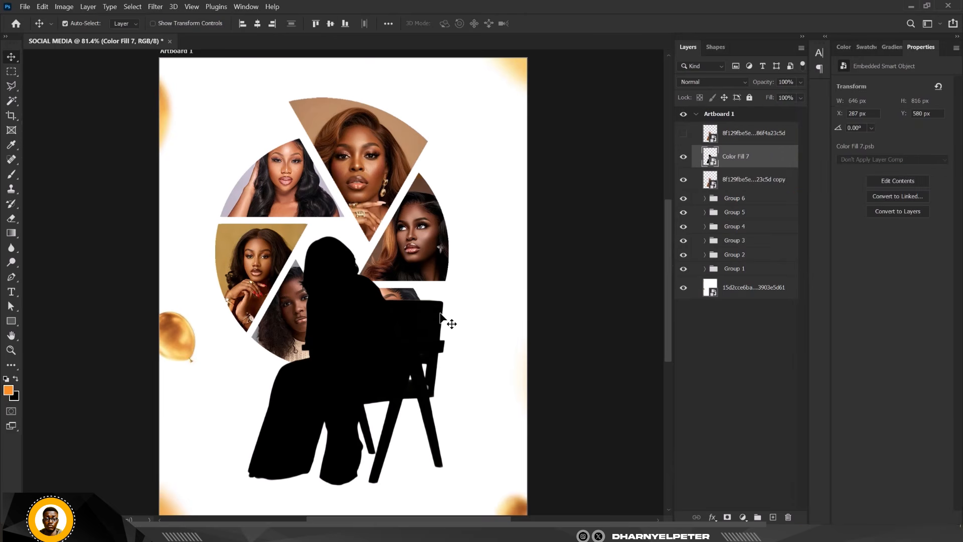
{"action": "left_click", "coordinate": [684, 133]}
Step: Transform the silhouette into a ground shadow by squashing its height to about 28.79% and skewing it about -73.5° to the right
{"action": "key", "text": "ctrl+t"}
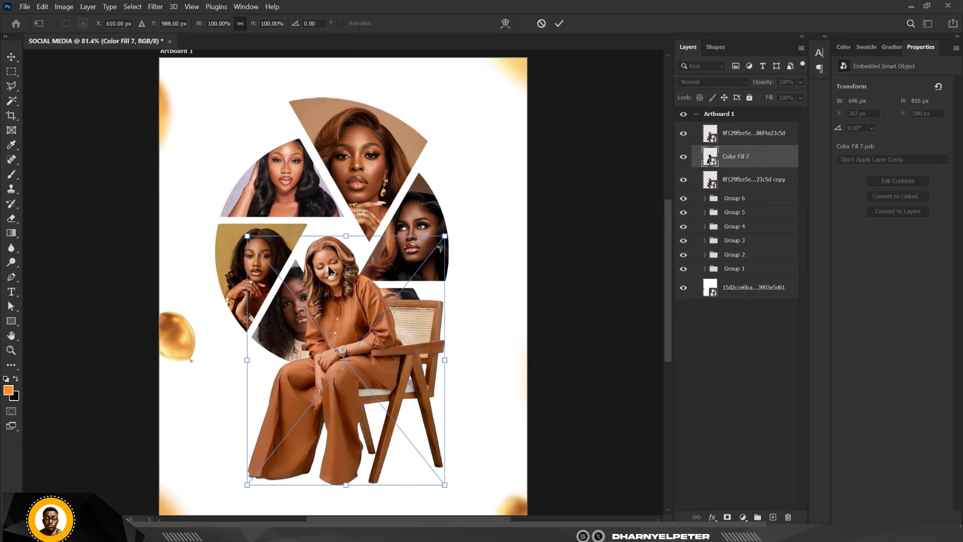
{"action": "left_click_drag", "start_coordinate": [350, 241], "coordinate": [590, 417]}
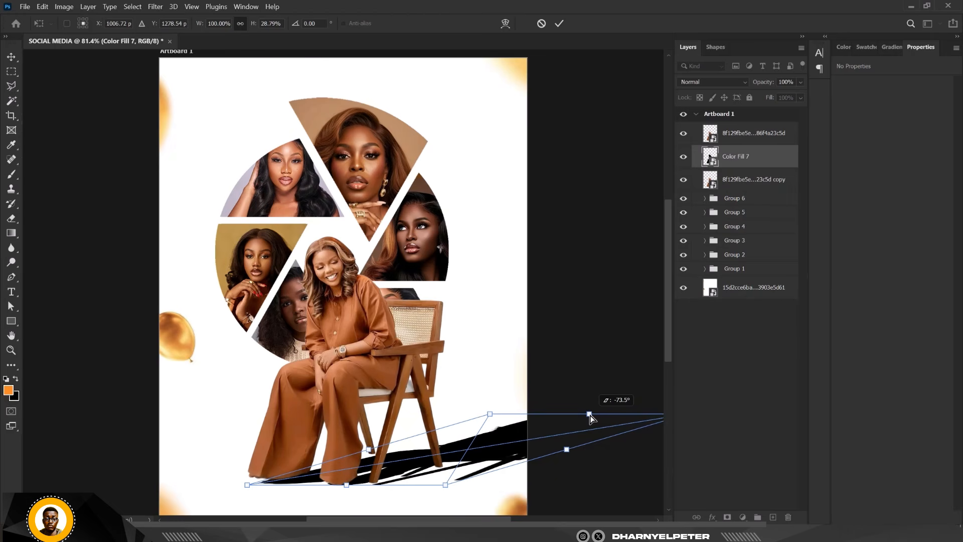
{"action": "left_click_drag", "start_coordinate": [589, 415], "coordinate": [590, 414]}
{"action": "key", "text": "Return"}
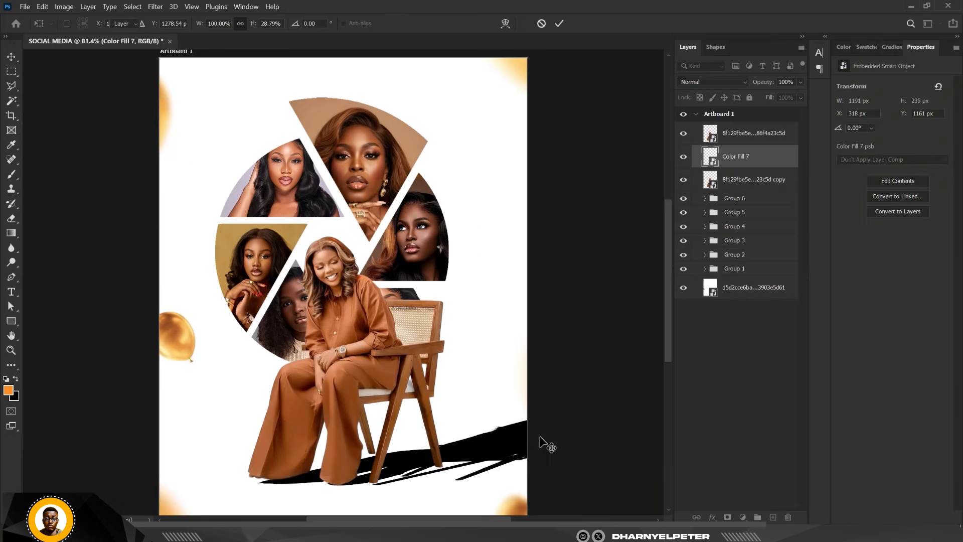
Step: Add a layer mask to the shadow and fade it towards the artboard's right edge with a black linear gradient starting at the woman's feet
{"action": "left_click", "coordinate": [727, 517]}
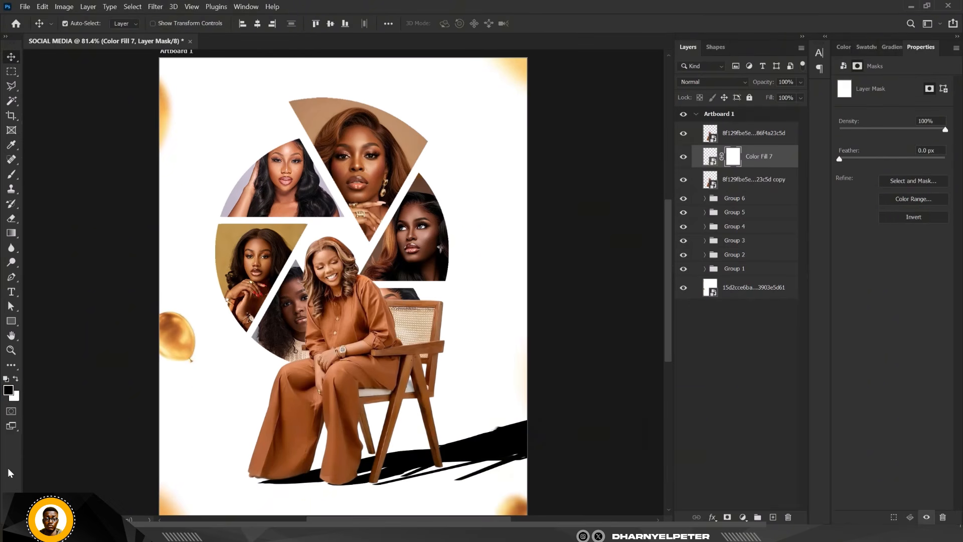
{"action": "key", "text": "g"}
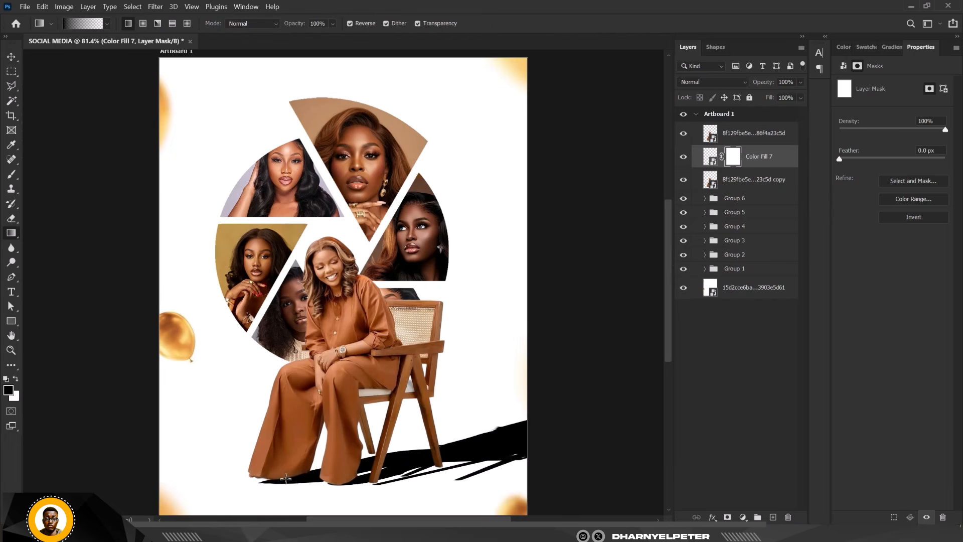
{"action": "left_click_drag", "start_coordinate": [286, 478], "coordinate": [564, 434]}
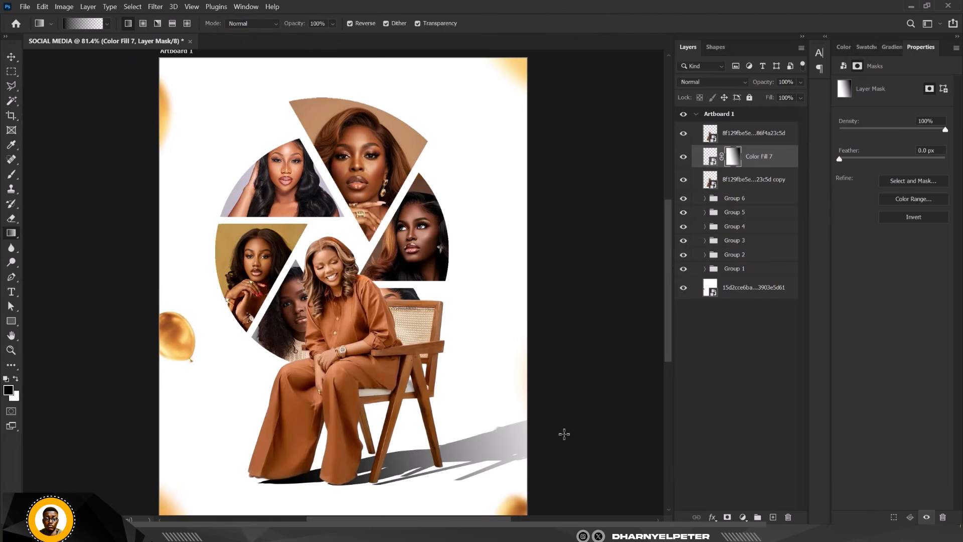
{"action": "left_click_drag", "start_coordinate": [277, 478], "coordinate": [480, 505]}
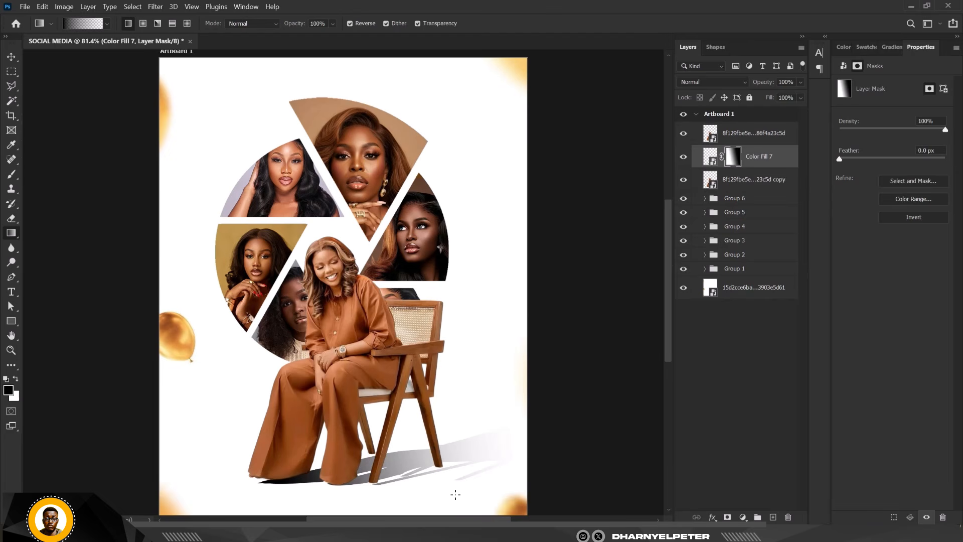
{"action": "key", "text": "ctrl+z"}
{"action": "left_click_drag", "start_coordinate": [281, 480], "coordinate": [447, 424]}
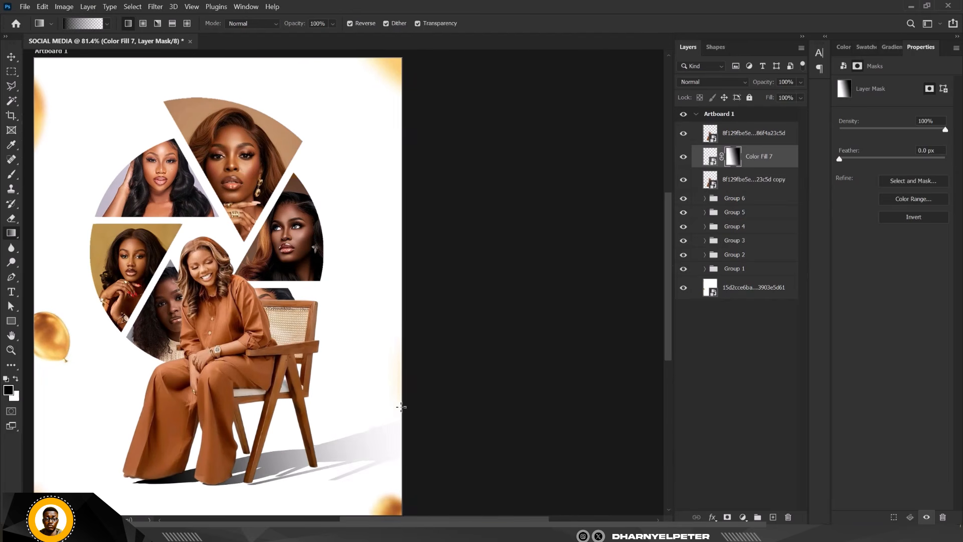
{"action": "scroll", "coordinate": [228, 476], "scroll_direction": "up", "scroll_amount": 2}
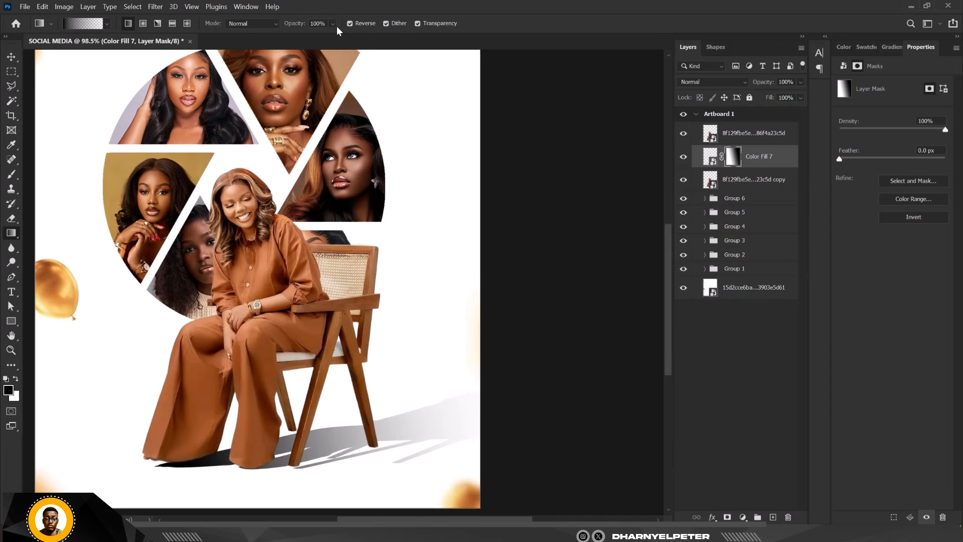
{"action": "left_click", "coordinate": [105, 22]}
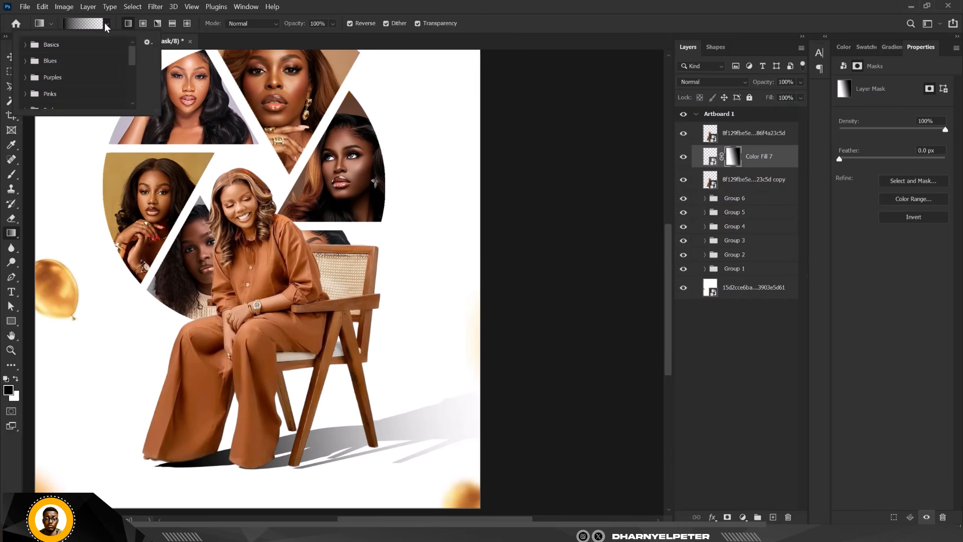
{"action": "left_click", "coordinate": [26, 45]}
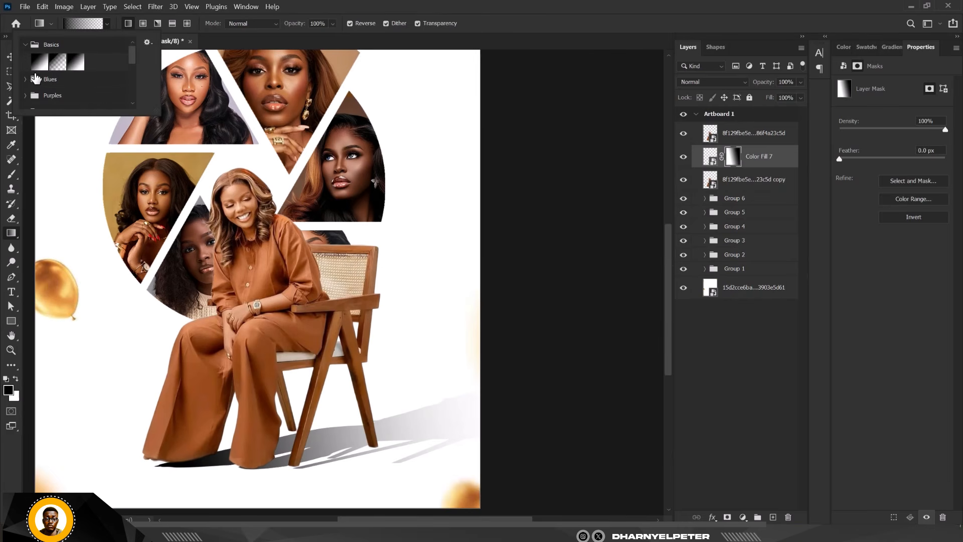
Step: Compare the artwork with and without the shadow, and convert the masked Color Fill 7 layer to a smart object
{"action": "left_click", "coordinate": [782, 157]}
{"action": "scroll", "coordinate": [355, 375], "scroll_direction": "down", "scroll_amount": 1}
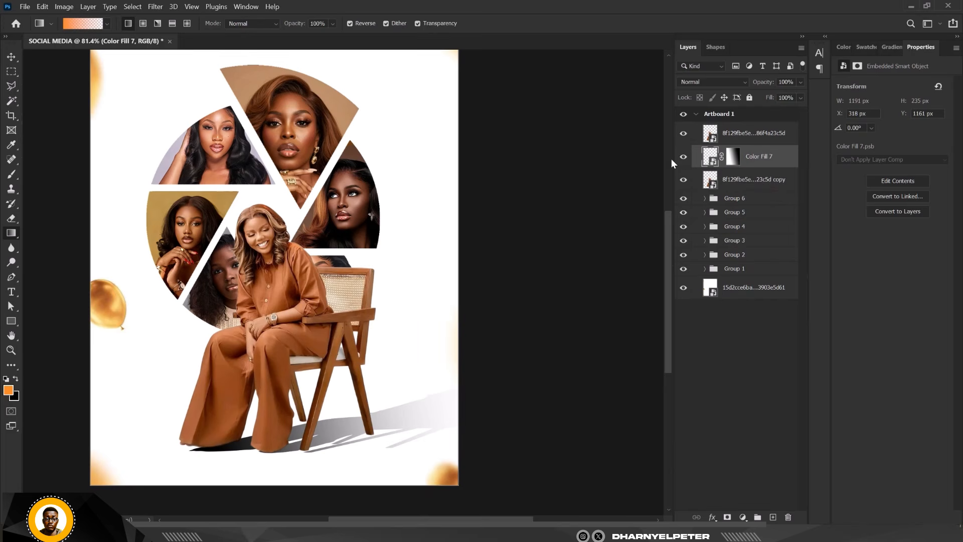
{"action": "left_click", "coordinate": [683, 158]}
{"action": "left_click", "coordinate": [683, 157]}
{"action": "right_click", "coordinate": [784, 163]}
{"action": "left_click", "coordinate": [828, 131]}
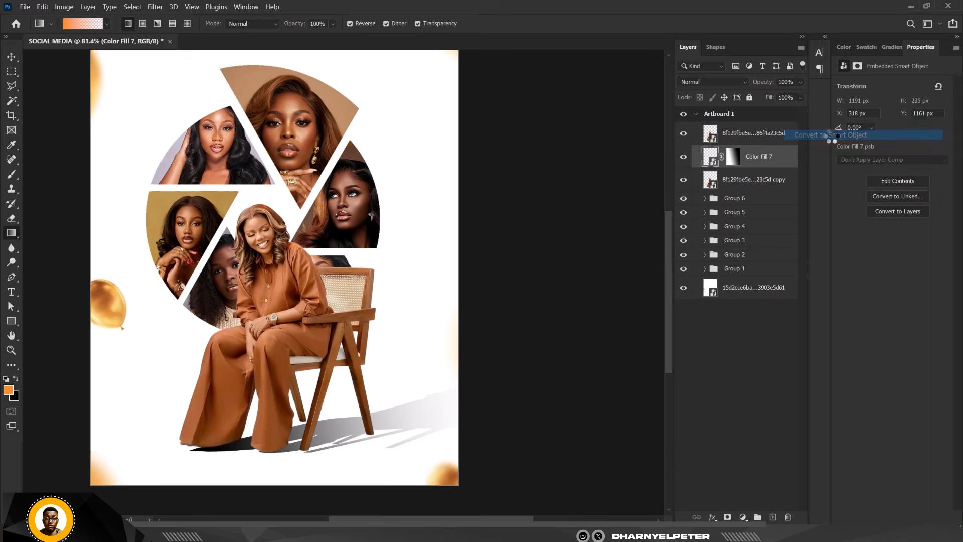
Step: Apply a Gaussian Blur with a 12.5-pixel radius to the Color Fill 7 ground shadow
{"action": "left_click", "coordinate": [157, 7]}
{"action": "mouse_move", "coordinate": [271, 140]}
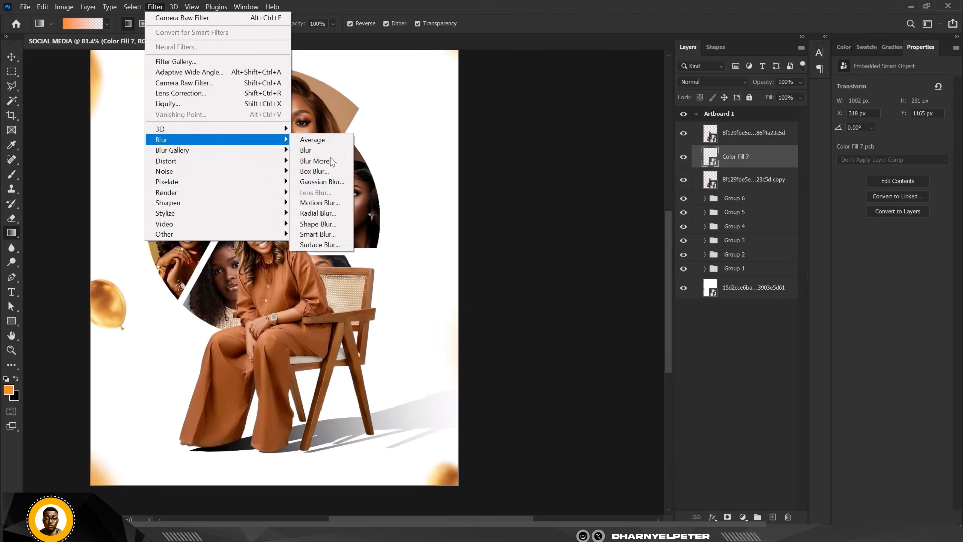
{"action": "left_click", "coordinate": [320, 182]}
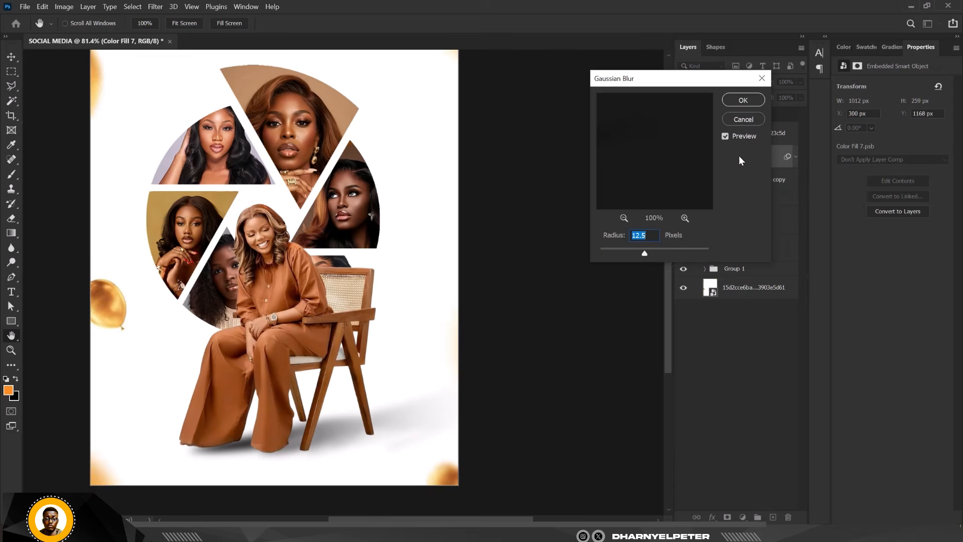
{"action": "left_click", "coordinate": [744, 98]}
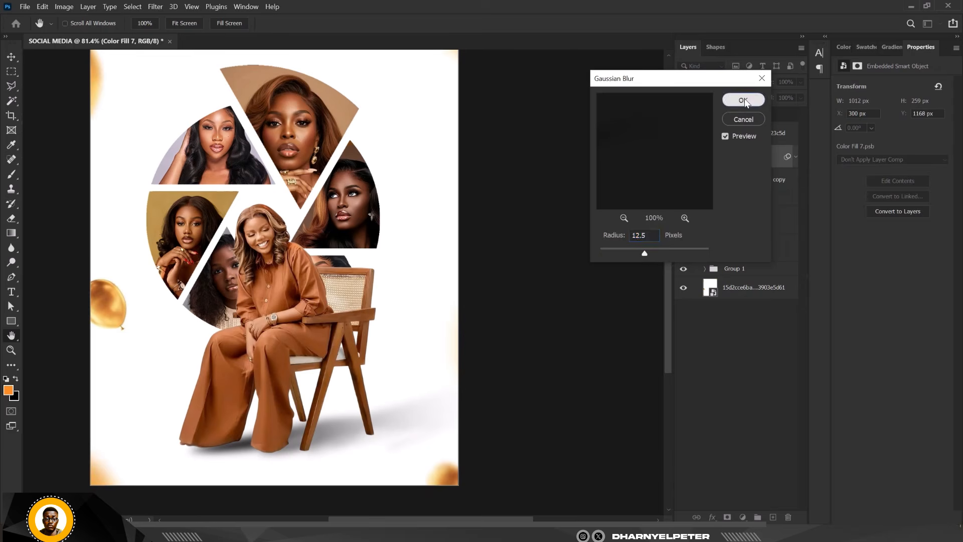
{"action": "scroll", "coordinate": [359, 359], "scroll_direction": "down", "scroll_amount": 2}
{"action": "scroll", "coordinate": [306, 446], "scroll_direction": "up", "scroll_amount": 2}
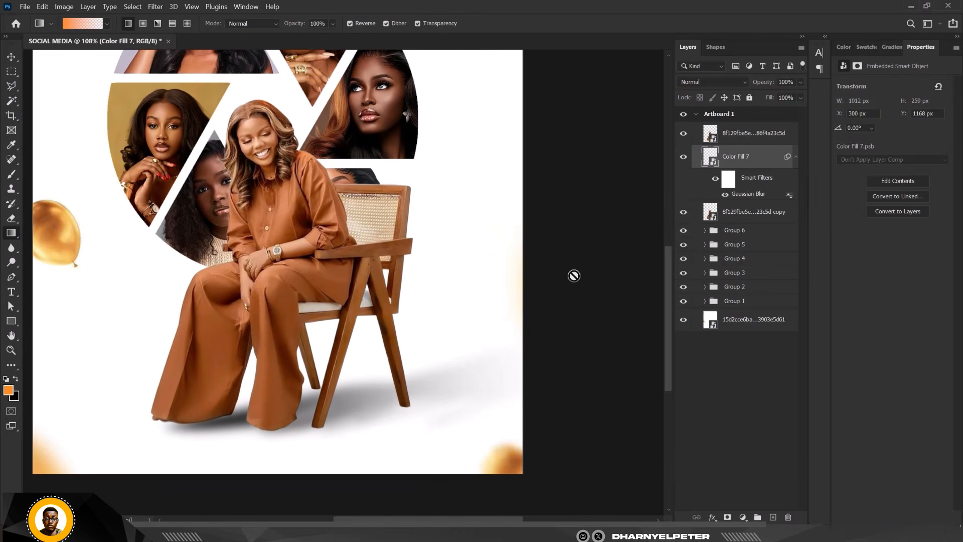
Step: Add a new empty layer directly above the Color Fill 7 shadow and beneath the seated woman
{"action": "left_click", "coordinate": [748, 219]}
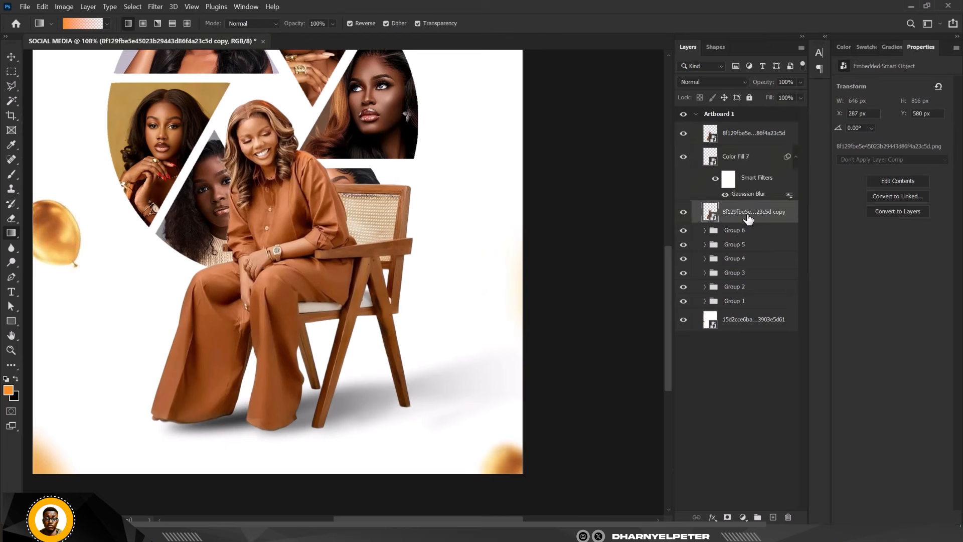
{"action": "left_click", "coordinate": [745, 157]}
{"action": "left_click", "coordinate": [775, 517]}
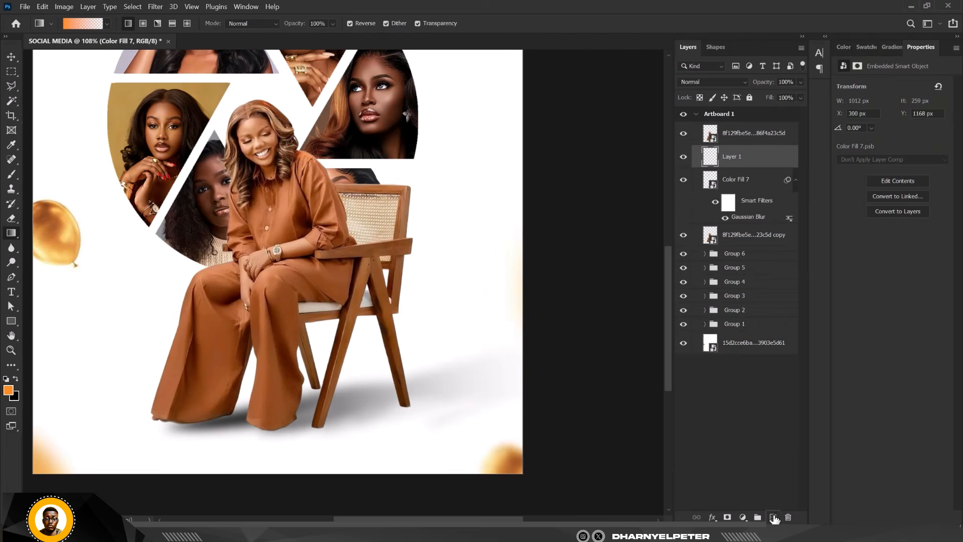
{"action": "scroll", "coordinate": [79, 401], "scroll_direction": "up", "scroll_amount": 2}
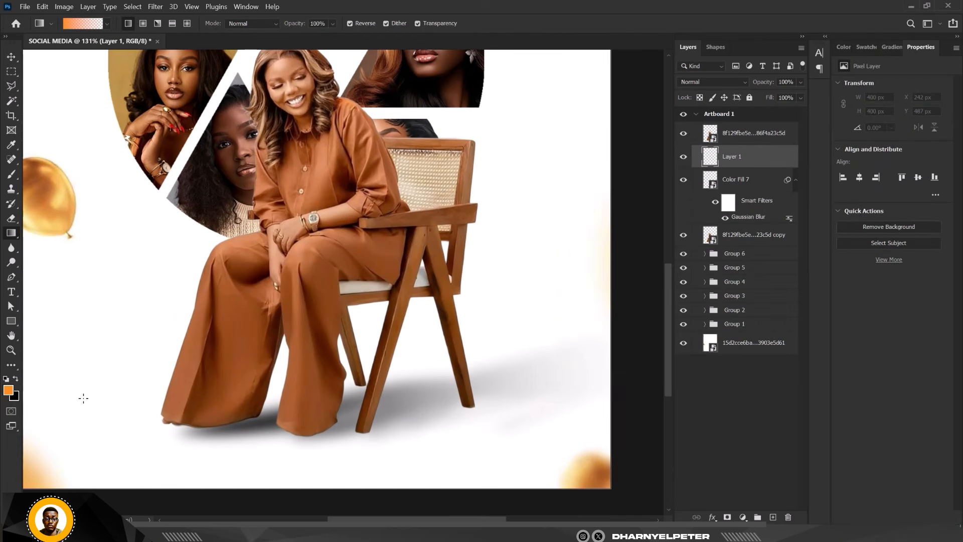
Step: Paint a soft black dab on the new layer at the foot of the front chair leg with a 90-pixel brush
{"action": "left_click", "coordinate": [16, 378]}
{"action": "key", "text": "b"}
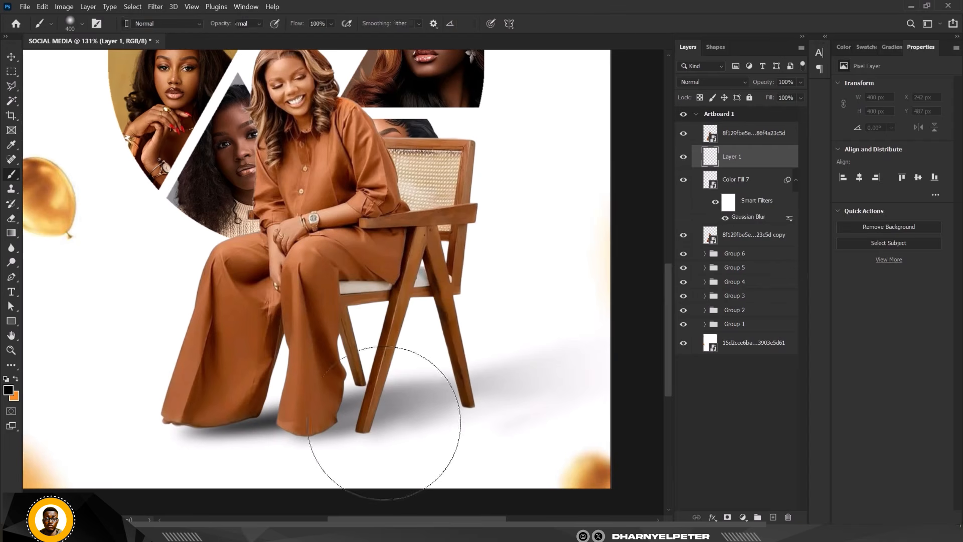
{"action": "key", "text": "bracketleft"}
{"action": "key", "text": "bracketleft"}
{"action": "key", "text": "bracketleft"}
{"action": "key", "text": "bracketleft"}
{"action": "key", "text": "bracketleft"}
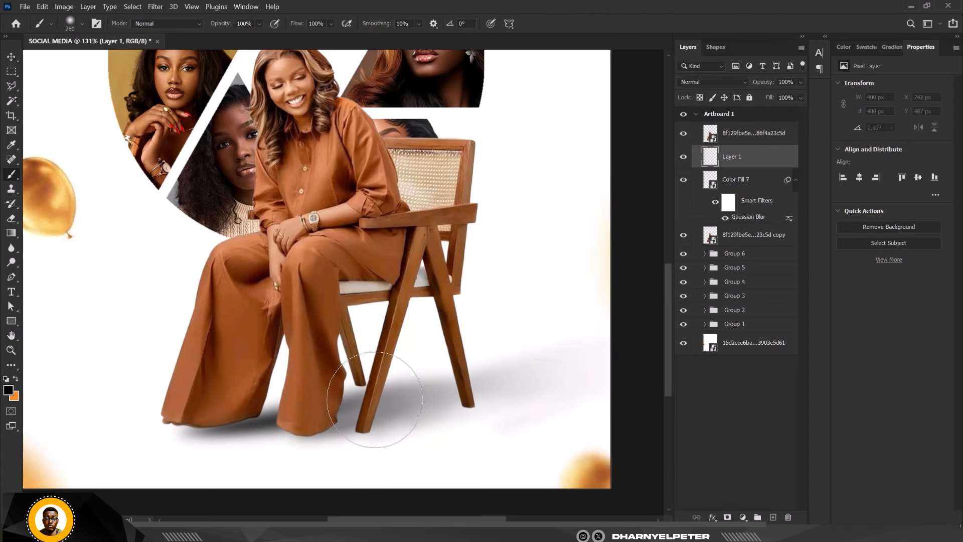
{"action": "key", "text": "bracketleft"}
{"action": "key", "text": "bracketleft"}
{"action": "key", "text": "bracketleft"}
{"action": "left_click_drag", "start_coordinate": [357, 421], "coordinate": [372, 436]}
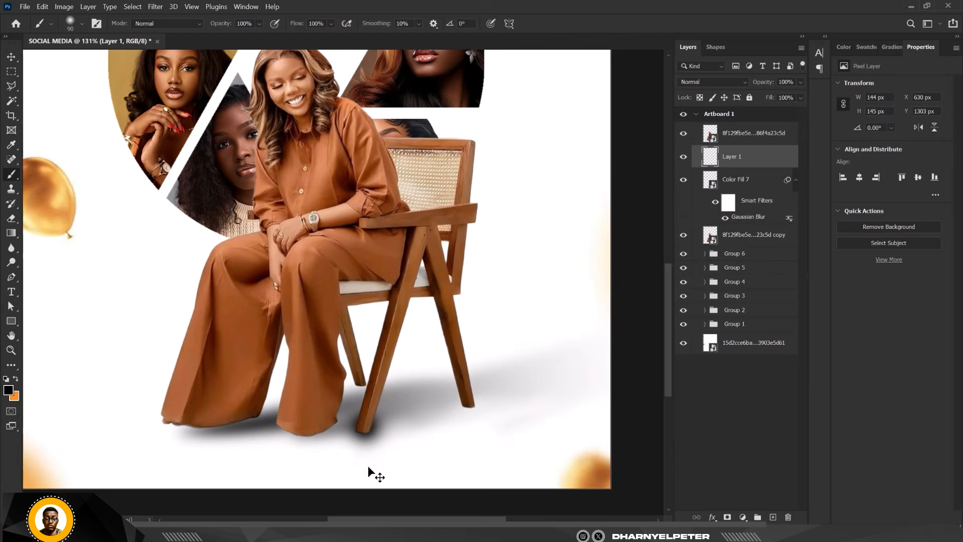
Step: Squash the black dab's height to about 14.48% so it forms a thin contact shadow under the front chair leg
{"action": "key", "text": "ctrl+t"}
{"action": "scroll", "coordinate": [363, 424], "scroll_direction": "up", "scroll_amount": 3}
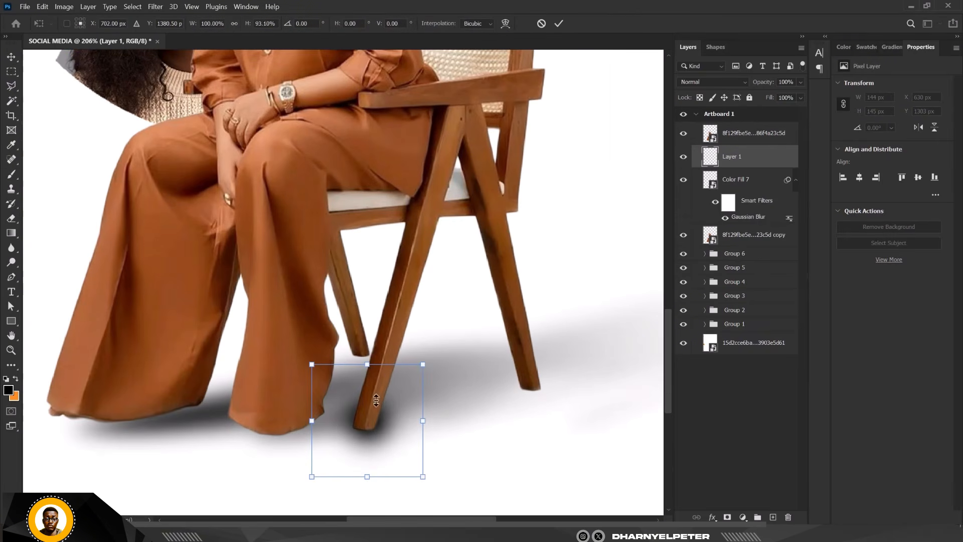
{"action": "left_click_drag", "start_coordinate": [366, 364], "coordinate": [385, 446]}
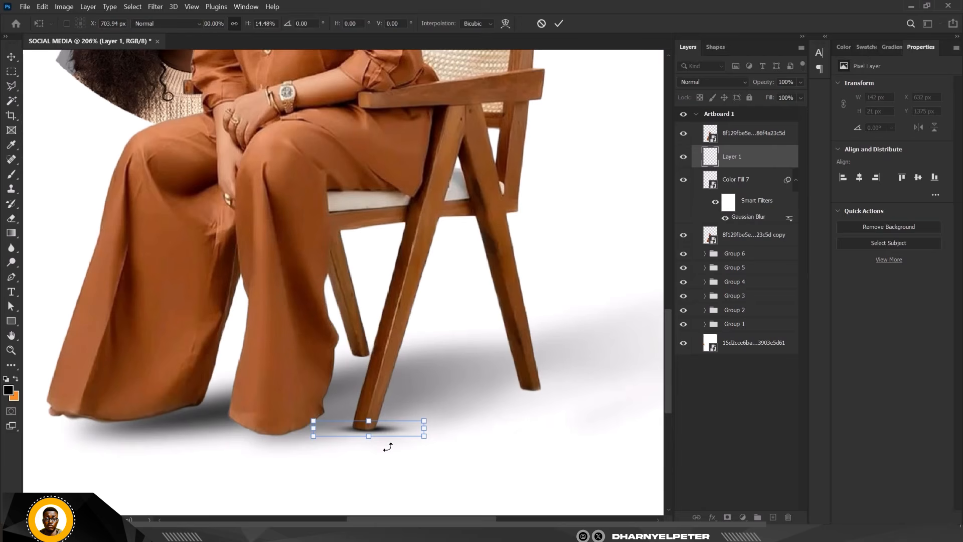
{"action": "key", "text": "Return"}
{"action": "key", "text": "b"}
Step: Duplicate the contact shadow twice, placing one copy under the rightmost chair leg and one under the leg behind the woman's trousers
{"action": "left_click", "coordinate": [12, 57]}
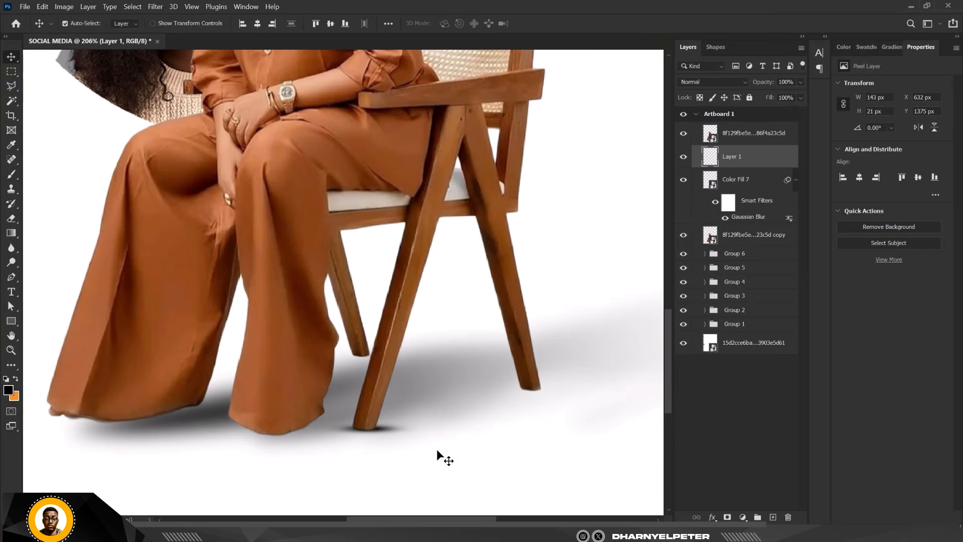
{"action": "left_click_drag", "start_coordinate": [377, 428], "coordinate": [533, 391]}
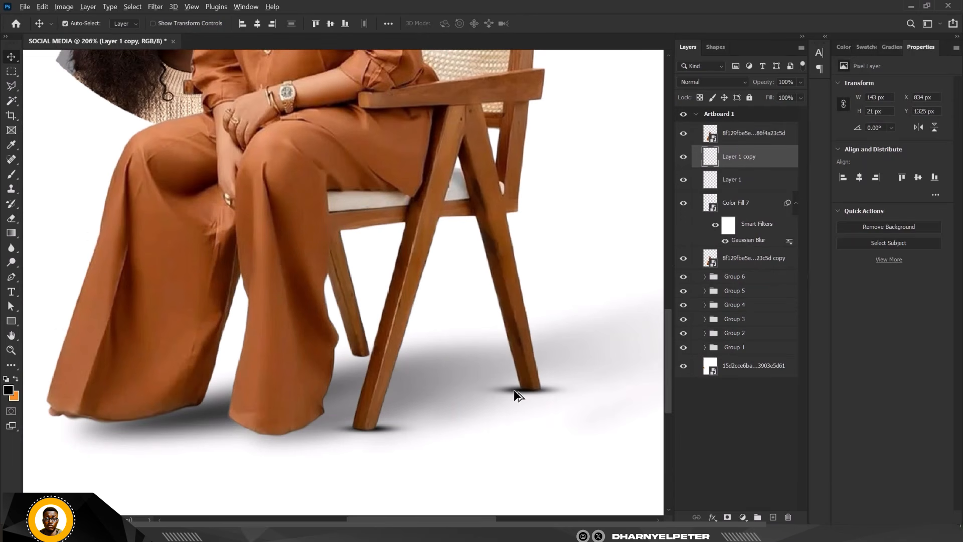
{"action": "left_click_drag", "start_coordinate": [514, 389], "coordinate": [359, 361]}
{"action": "scroll", "coordinate": [414, 377], "scroll_direction": "down", "scroll_amount": 3}
{"action": "scroll", "coordinate": [414, 377], "scroll_direction": "down", "scroll_amount": 5}
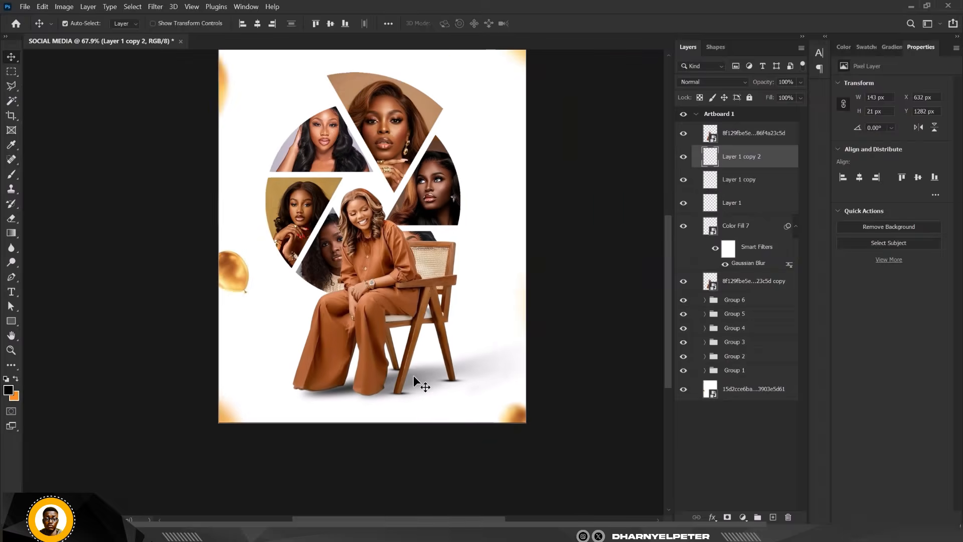
{"action": "scroll", "coordinate": [427, 365], "scroll_direction": "up", "scroll_amount": 3}
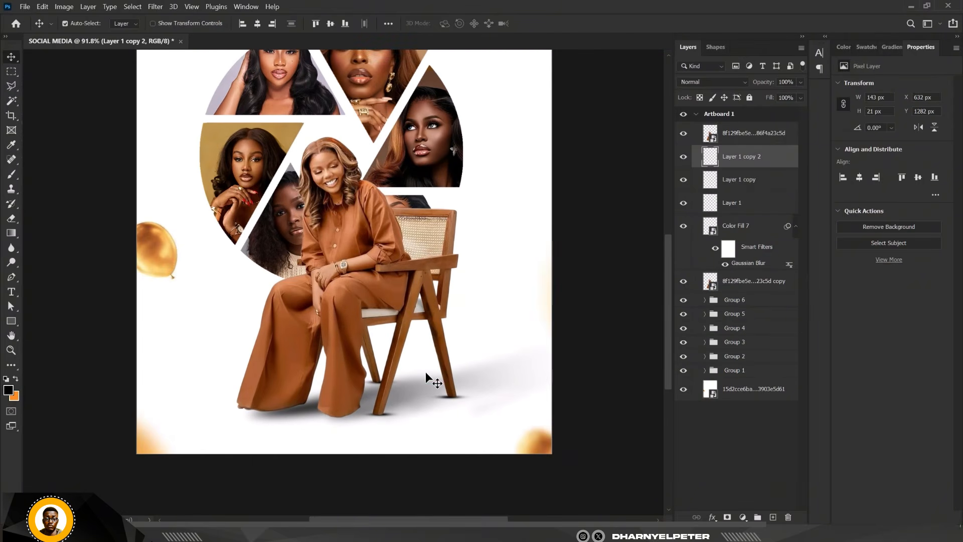
{"action": "scroll", "coordinate": [426, 372], "scroll_direction": "down", "scroll_amount": 1}
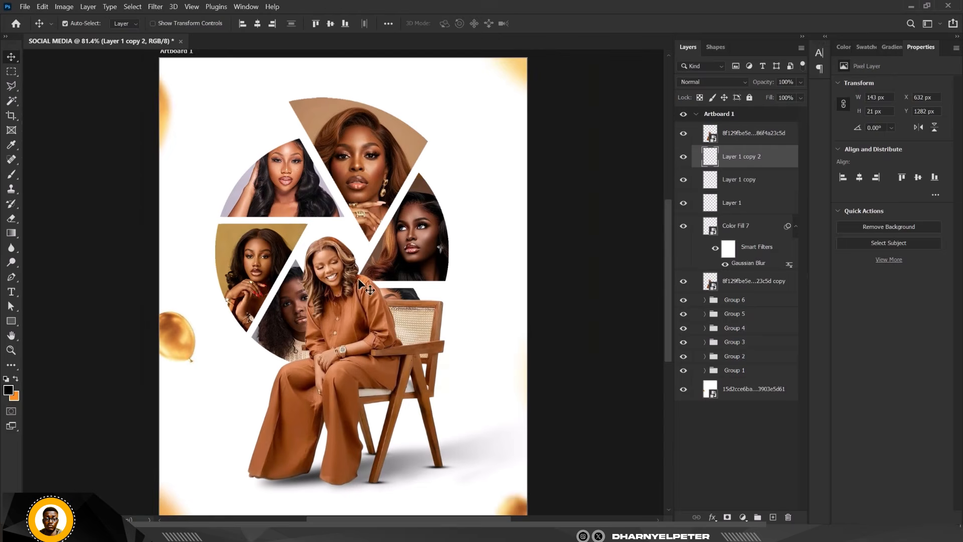
{"action": "scroll", "coordinate": [330, 154], "scroll_direction": "down", "scroll_amount": 1}
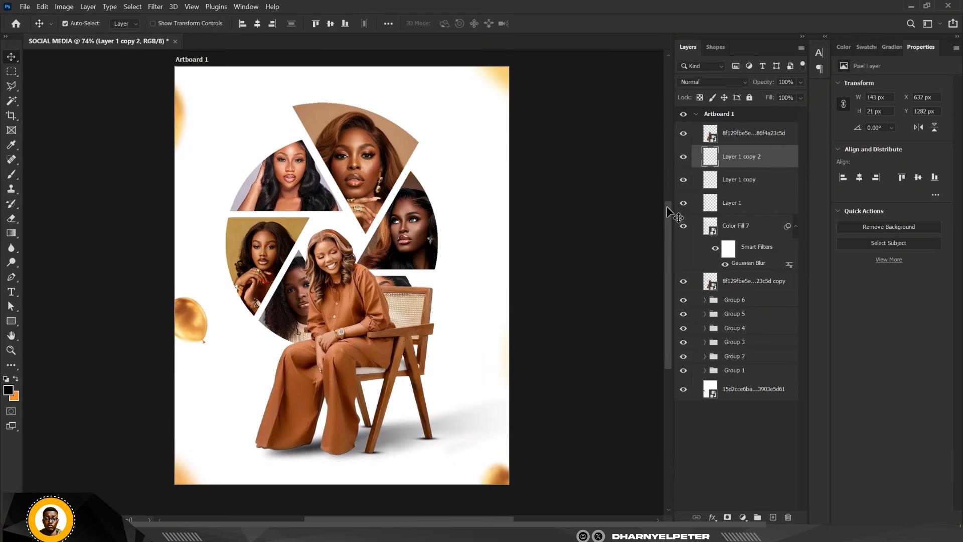
Step: Place the TEXT image from the PICTURE folder above the woman layer and position it in the artboard's upper-left area, beside the aperture
{"action": "left_click", "coordinate": [747, 134]}
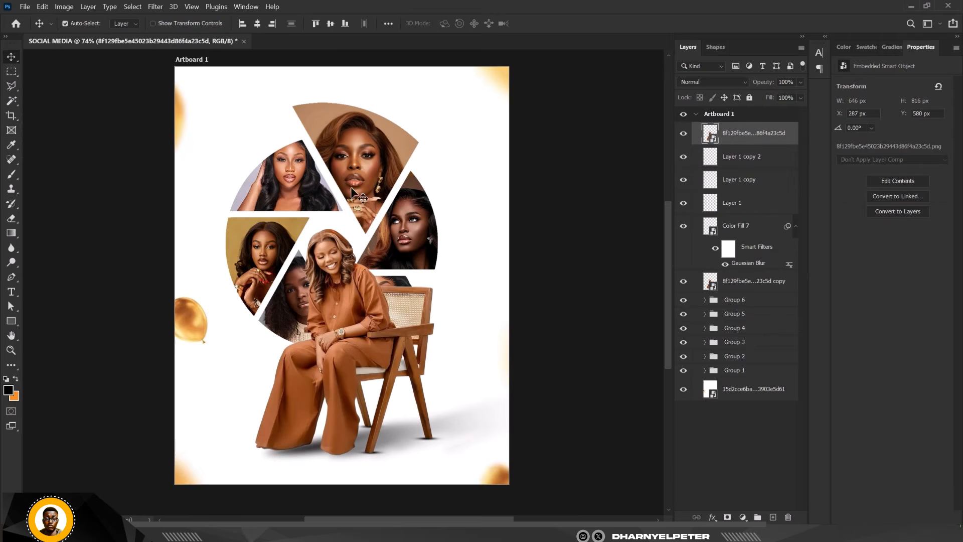
{"action": "left_click", "coordinate": [216, 532]}
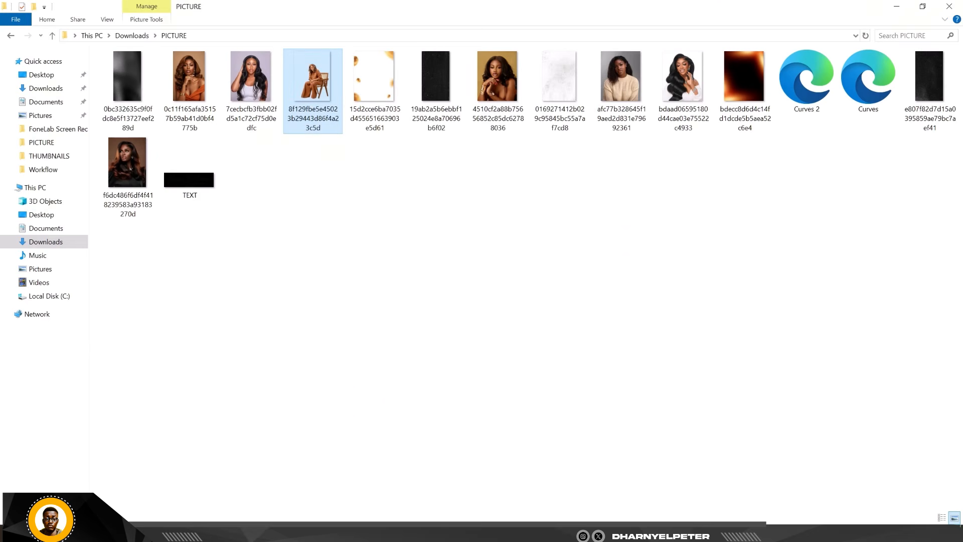
{"action": "left_click", "coordinate": [188, 185]}
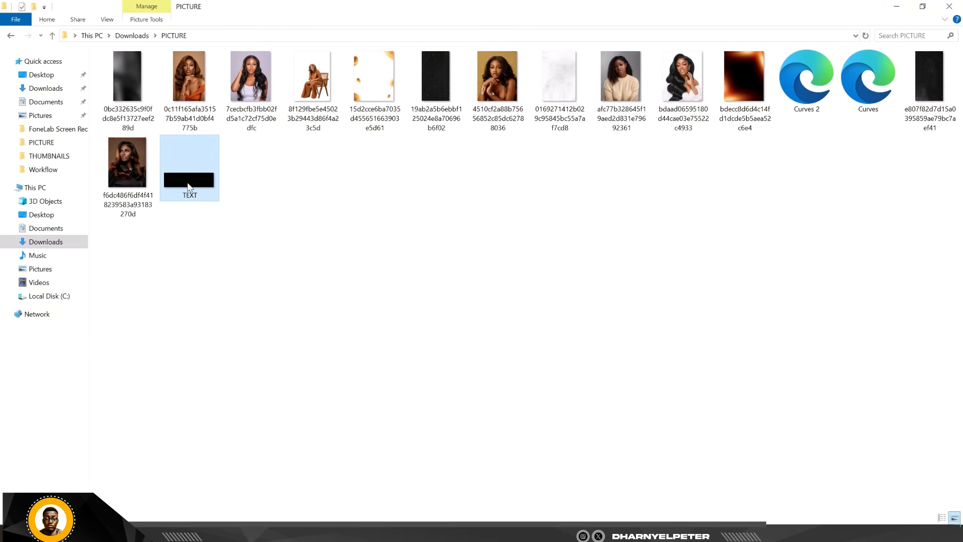
{"action": "left_click_drag", "start_coordinate": [189, 186], "coordinate": [458, 124]}
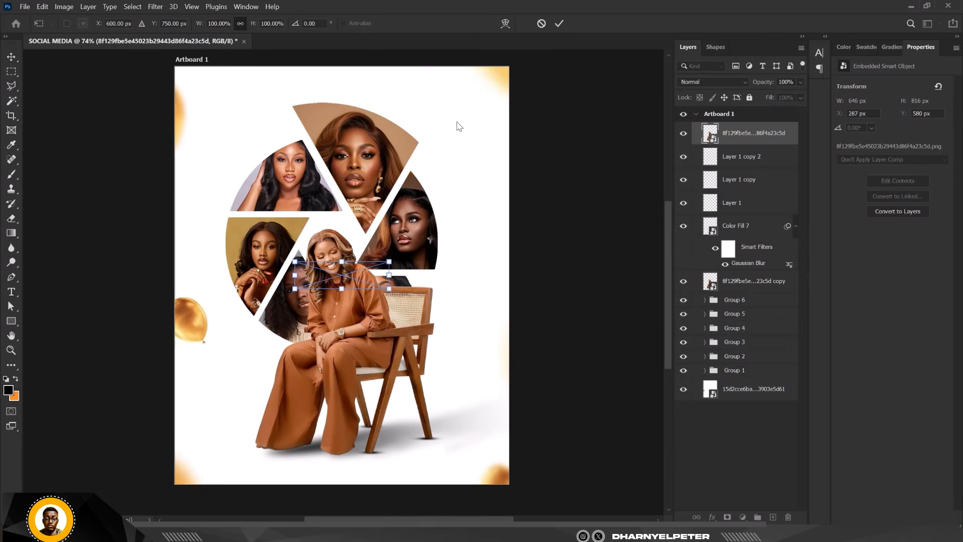
{"action": "left_click_drag", "start_coordinate": [353, 283], "coordinate": [253, 139]}
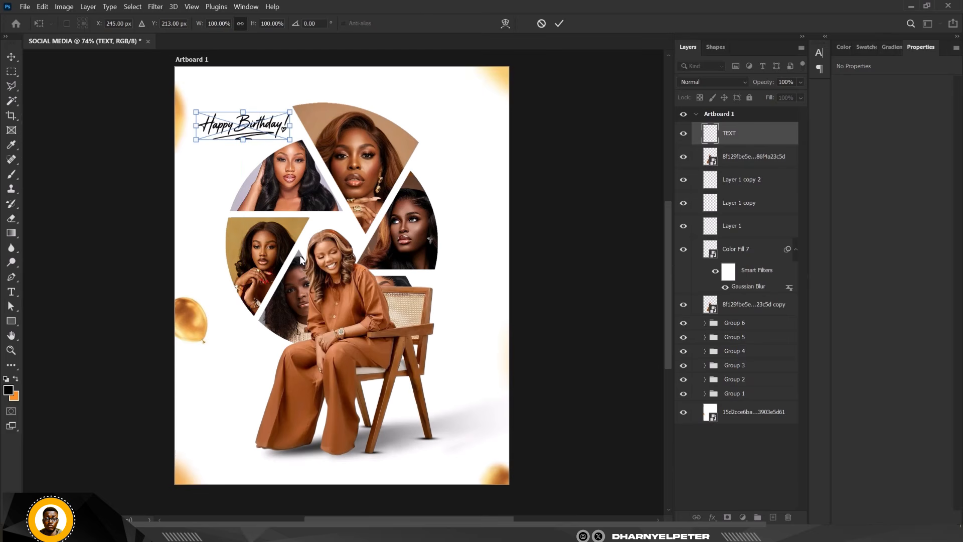
{"action": "key", "text": "Return"}
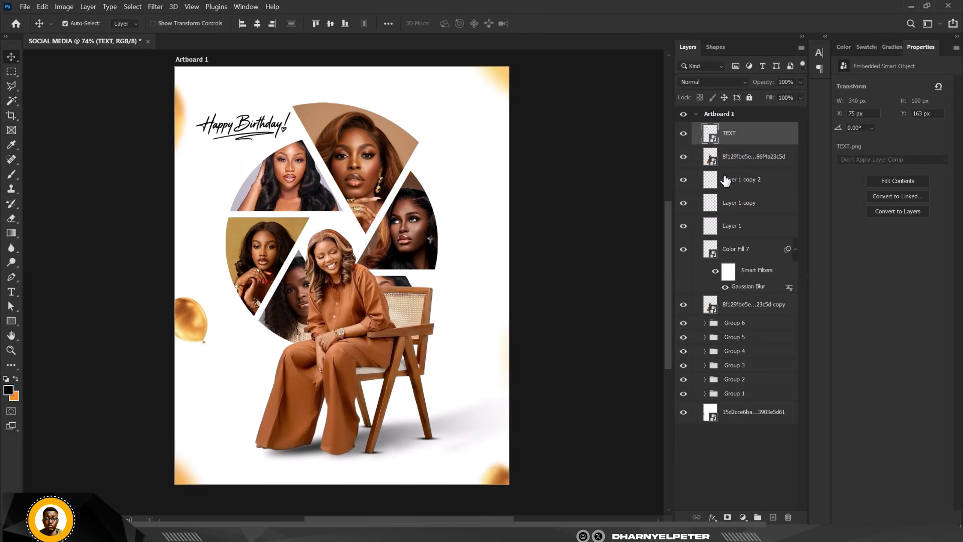
Step: Scale the woman, her shadows and all six blade groups together to about 91.05% and nudge them into place
{"action": "left_click", "coordinate": [749, 160]}
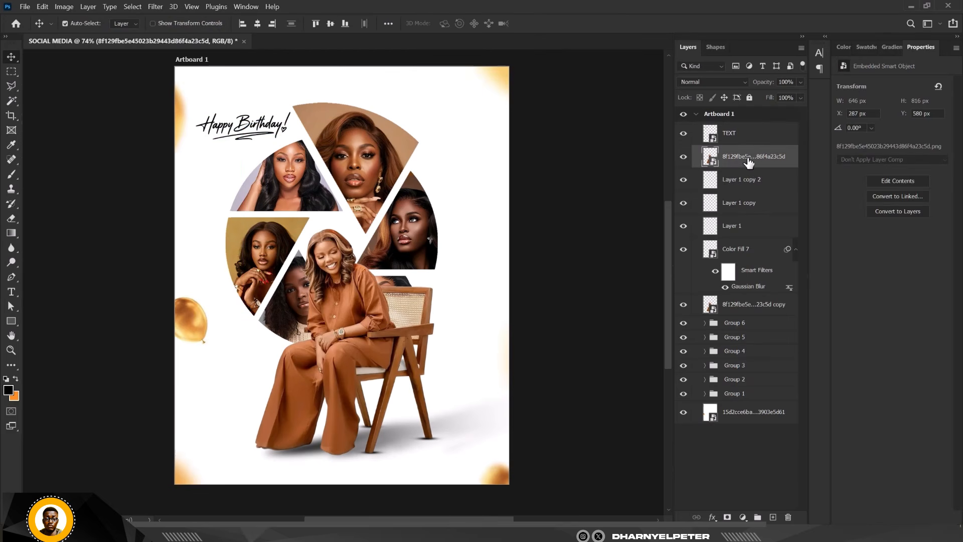
{"action": "left_click", "coordinate": [754, 399], "text": "shift"}
{"action": "key", "text": "ctrl+t"}
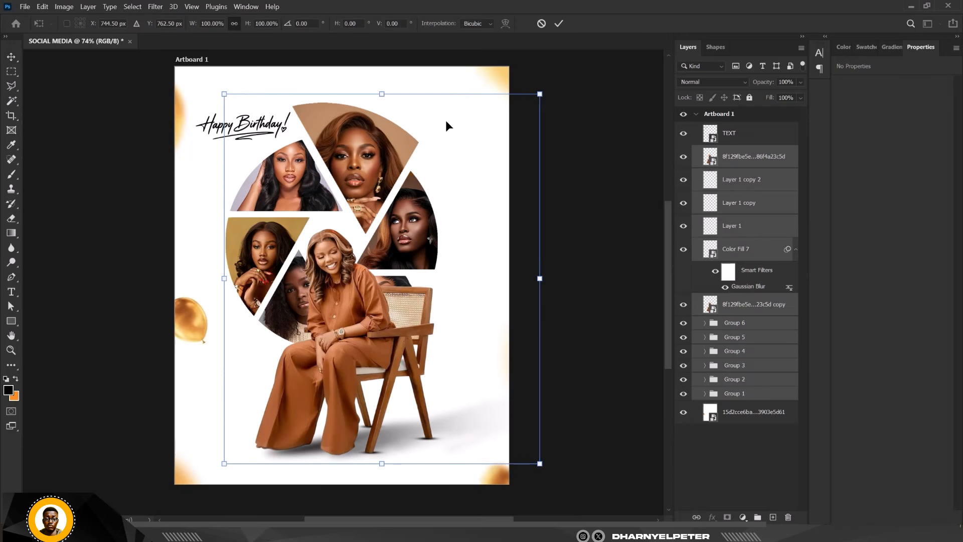
{"action": "left_click_drag", "start_coordinate": [539, 95], "coordinate": [526, 110]}
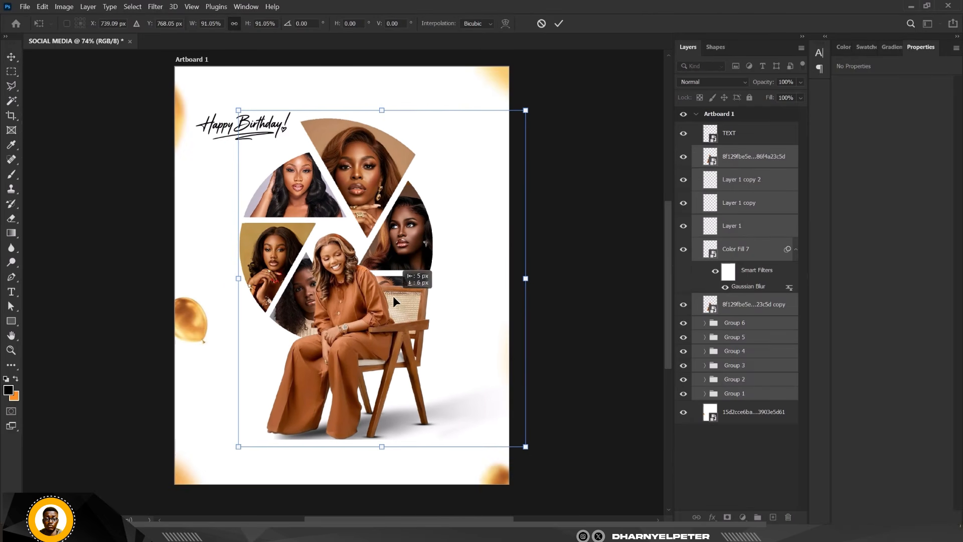
{"action": "left_click_drag", "start_coordinate": [395, 296], "coordinate": [392, 298]}
{"action": "key", "text": "Return"}
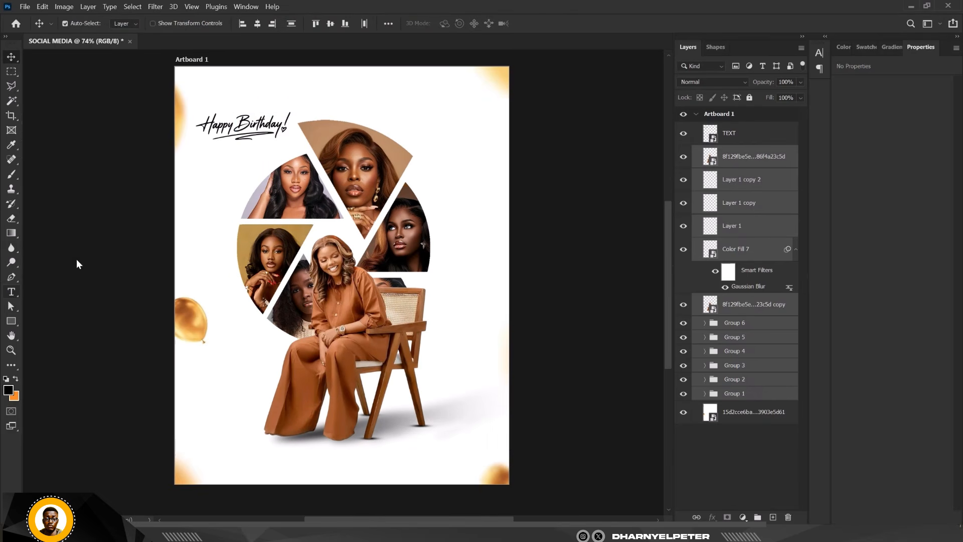
Step: Add a Lorem ipsum paragraph text box about 529 × 237 px below the Happy Birthday lettering
{"action": "left_click", "coordinate": [726, 133]}
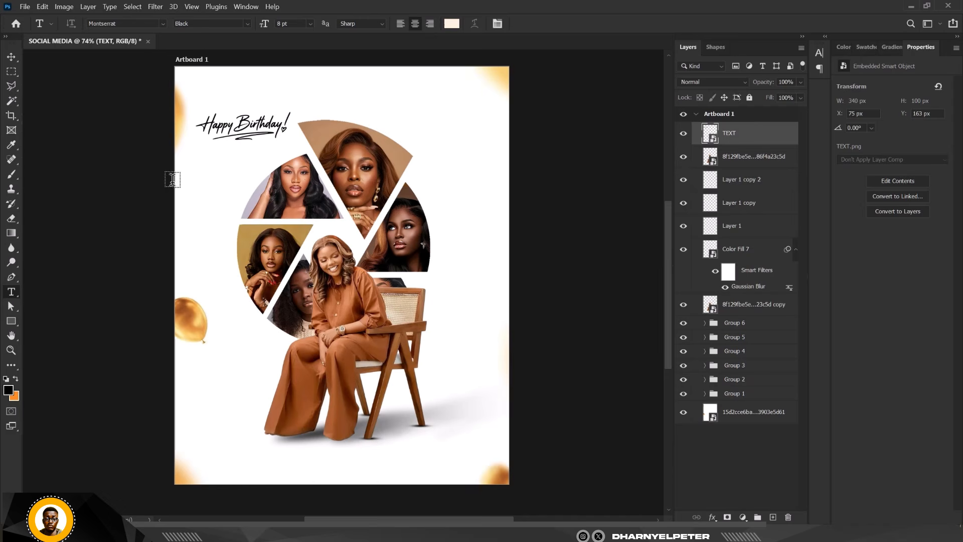
{"action": "left_click_drag", "start_coordinate": [196, 154], "coordinate": [342, 218]}
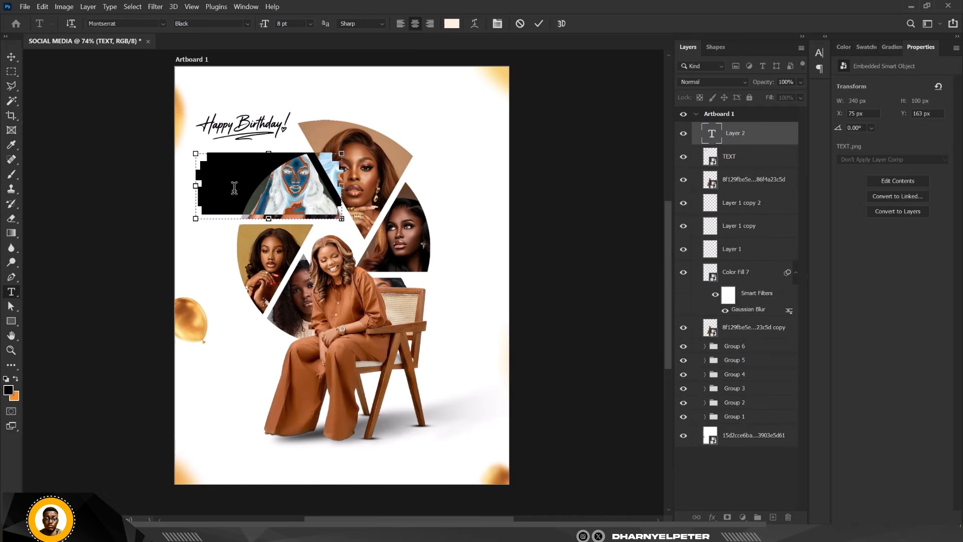
{"action": "left_click", "coordinate": [15, 60]}
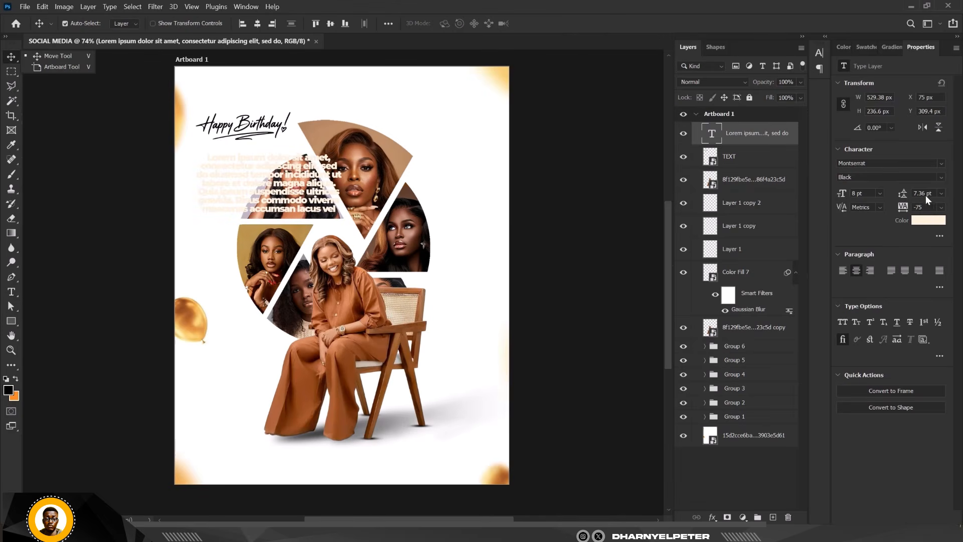
Step: Format the Lorem ipsum paragraph as Montserrat Regular in near-black #0b0b0b, aligned left
{"action": "left_click", "coordinate": [941, 180]}
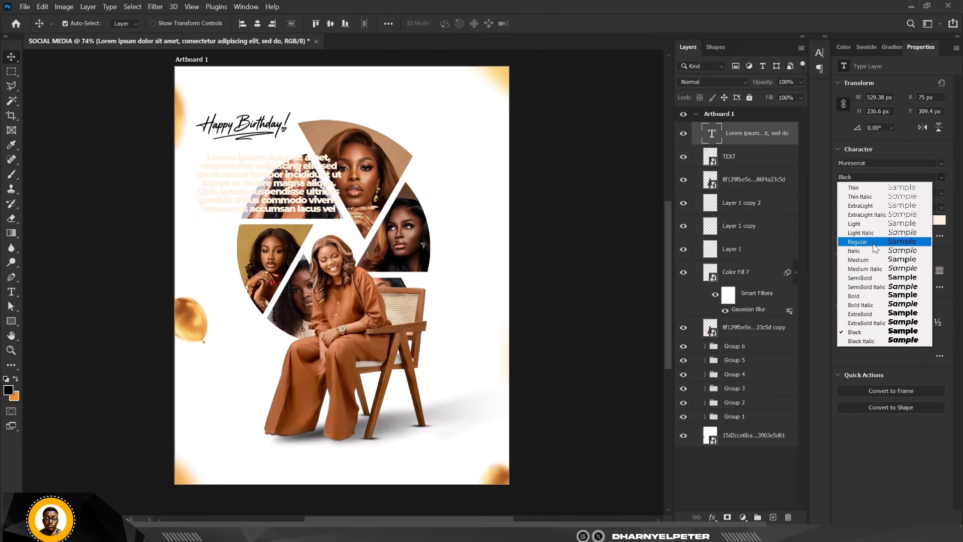
{"action": "left_click", "coordinate": [867, 243]}
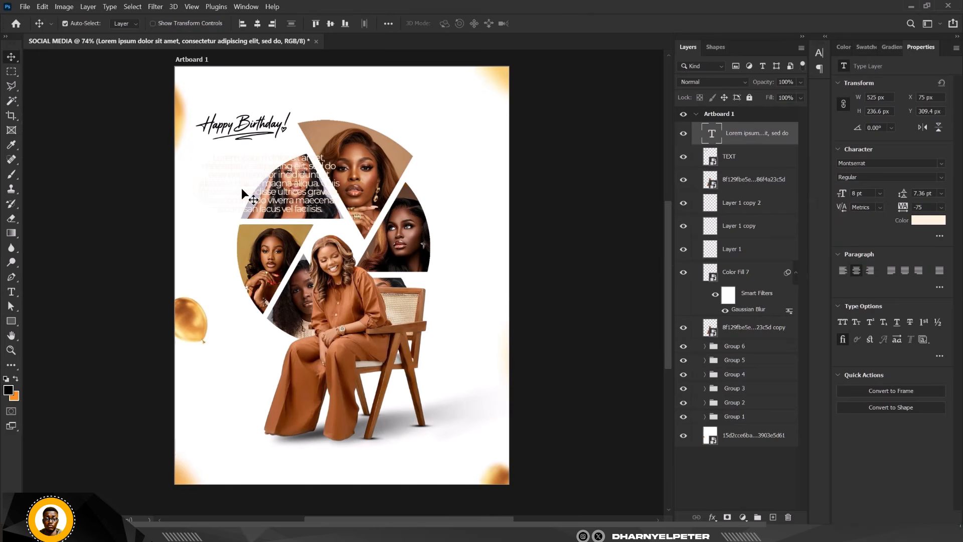
{"action": "left_click", "coordinate": [929, 220]}
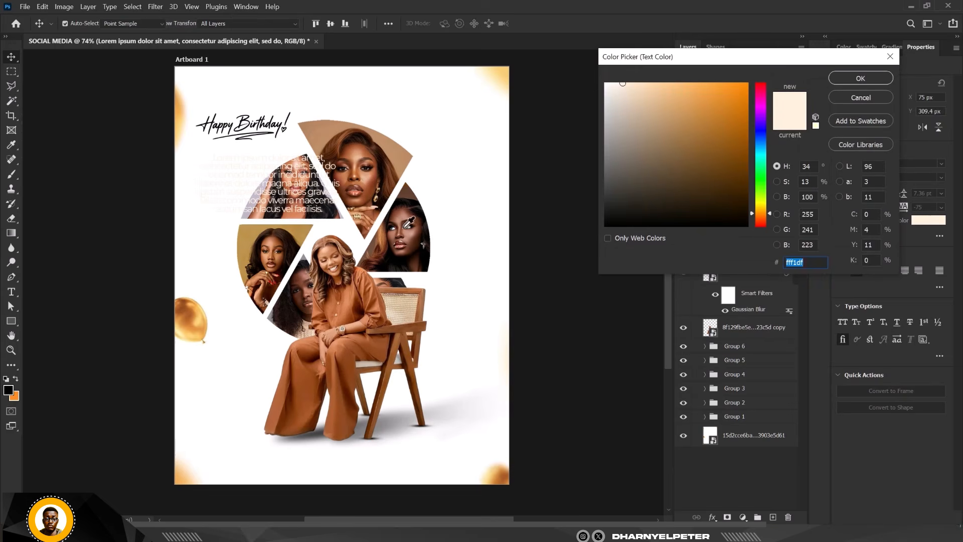
{"action": "left_click", "coordinate": [410, 199]}
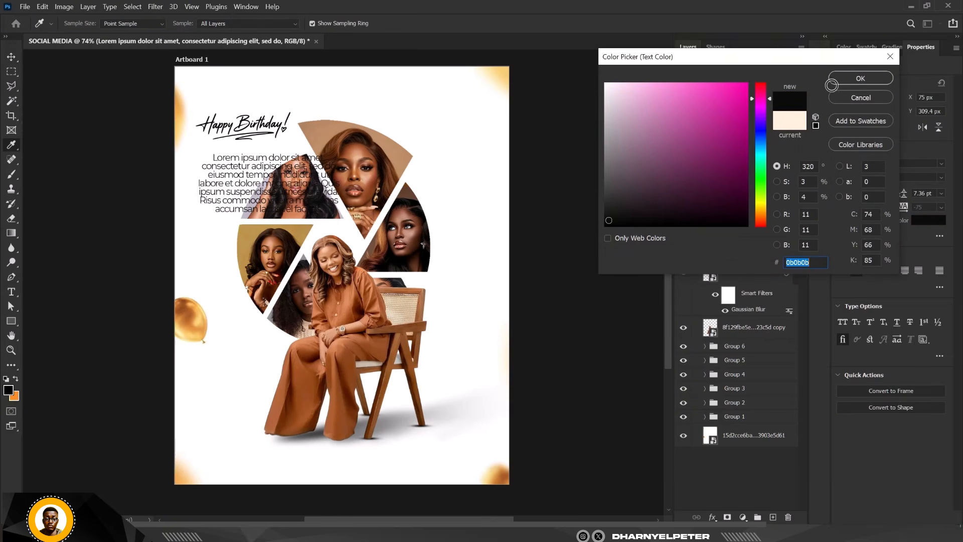
{"action": "left_click", "coordinate": [849, 78]}
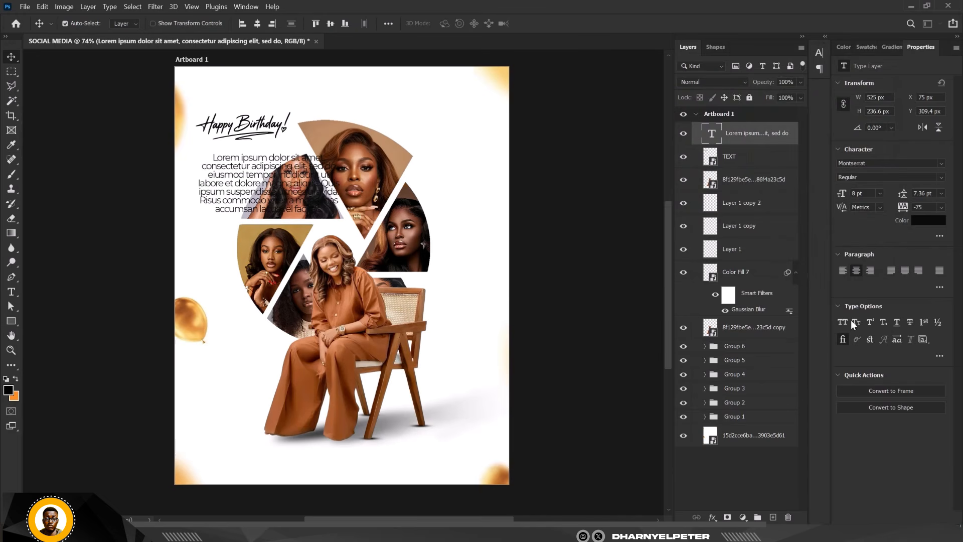
{"action": "key", "text": "ctrl+shift+l"}
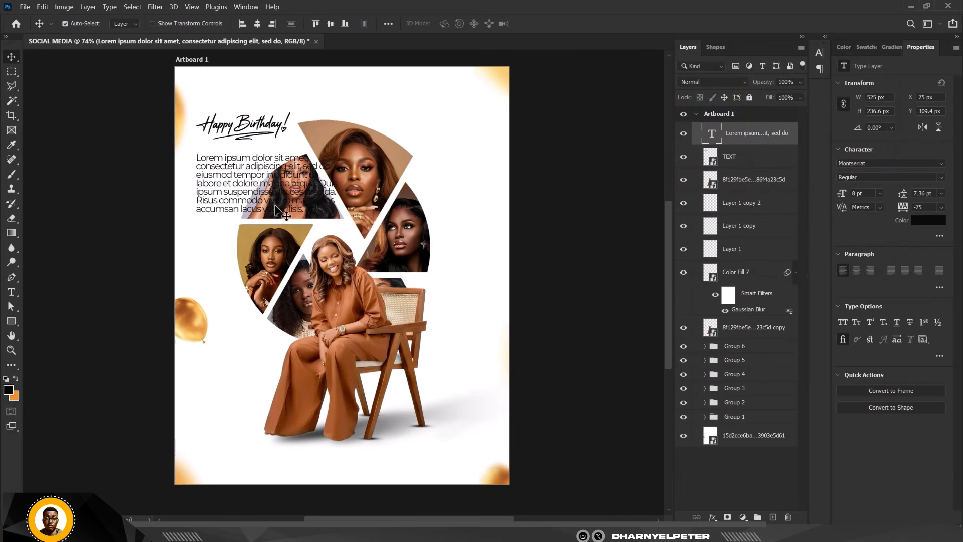
Step: Scale the paragraph down to about 246 × 111 px and position it just below the Happy Birthday lettering, clear of the aperture
{"action": "key", "text": "ctrl+t"}
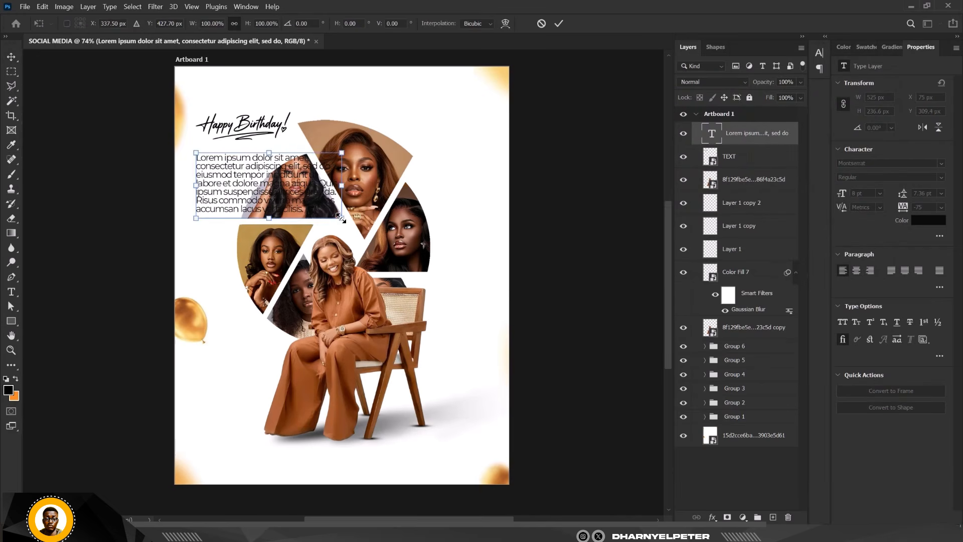
{"action": "left_click_drag", "start_coordinate": [339, 217], "coordinate": [239, 166]}
{"action": "key", "text": "Return"}
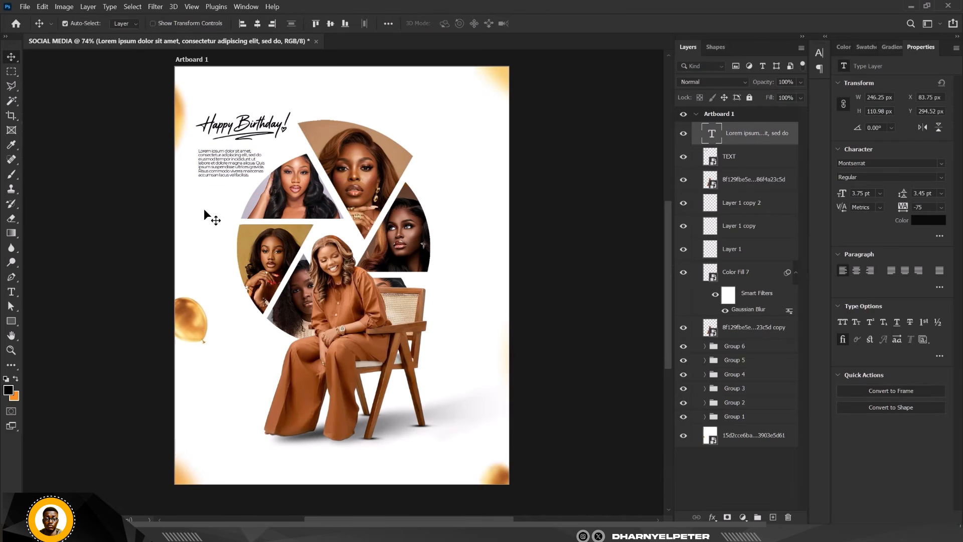
{"action": "scroll", "coordinate": [225, 167], "scroll_direction": "up", "scroll_amount": 10}
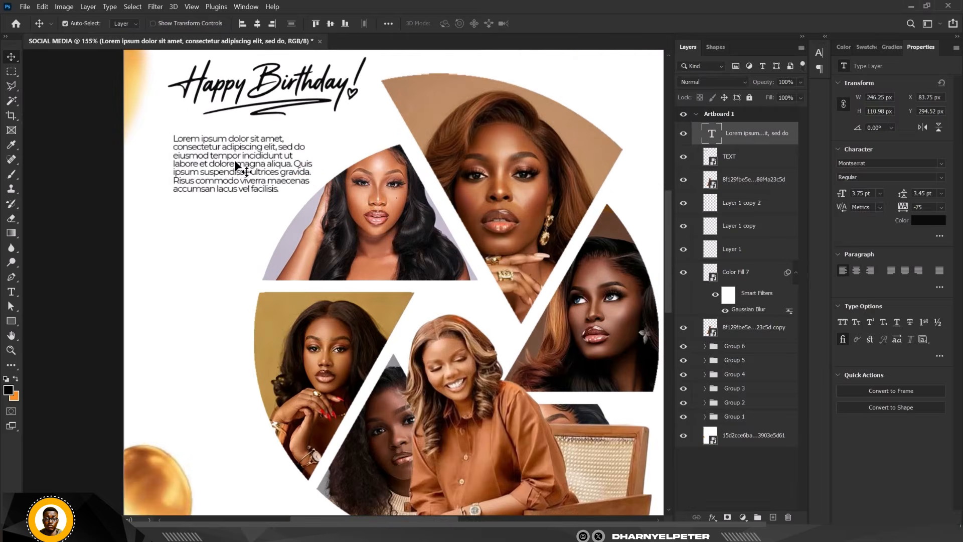
{"action": "scroll", "coordinate": [231, 172], "scroll_direction": "down", "scroll_amount": 8}
{"action": "scroll", "coordinate": [230, 176], "scroll_direction": "down", "scroll_amount": 2}
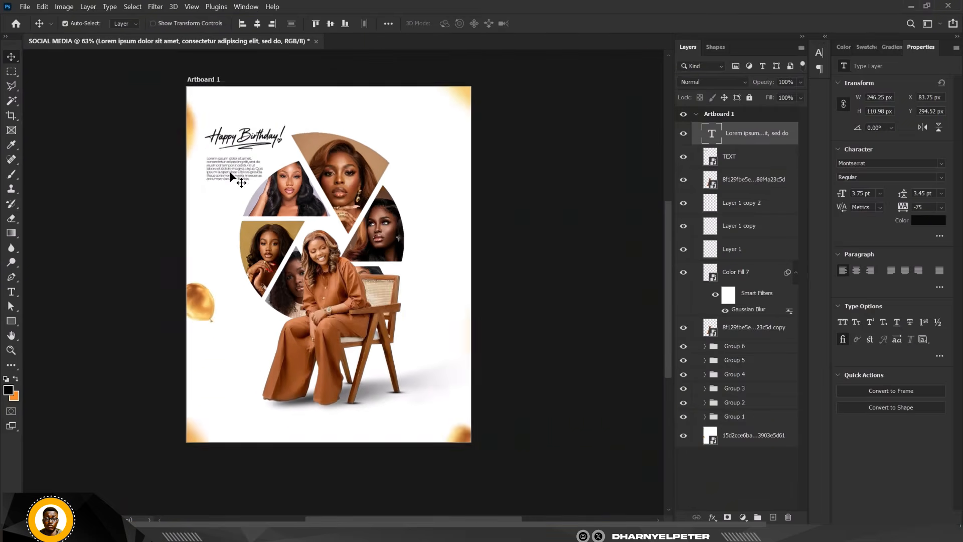
{"action": "scroll", "coordinate": [245, 180], "scroll_direction": "up", "scroll_amount": 3}
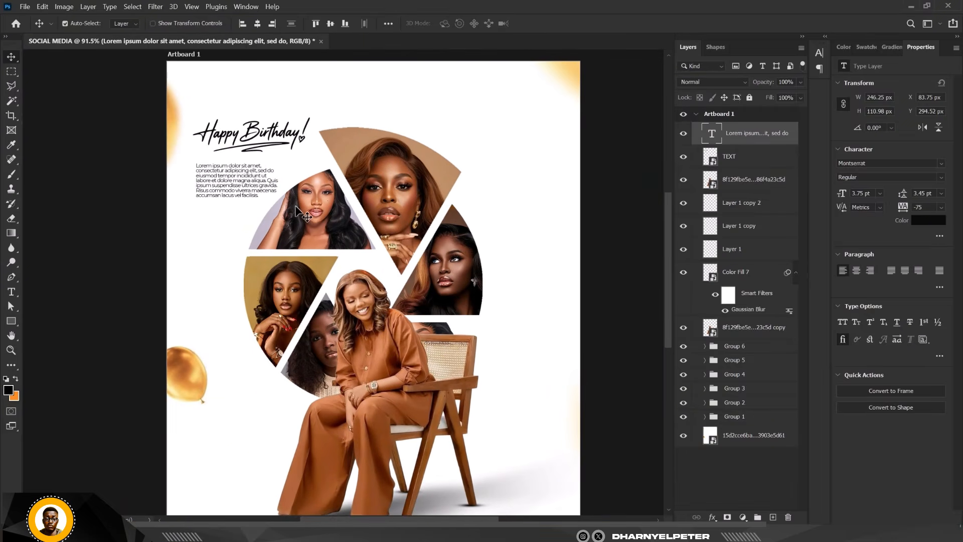
{"action": "left_click_drag", "start_coordinate": [261, 170], "coordinate": [264, 168]}
{"action": "scroll", "coordinate": [260, 223], "scroll_direction": "down", "scroll_amount": 5}
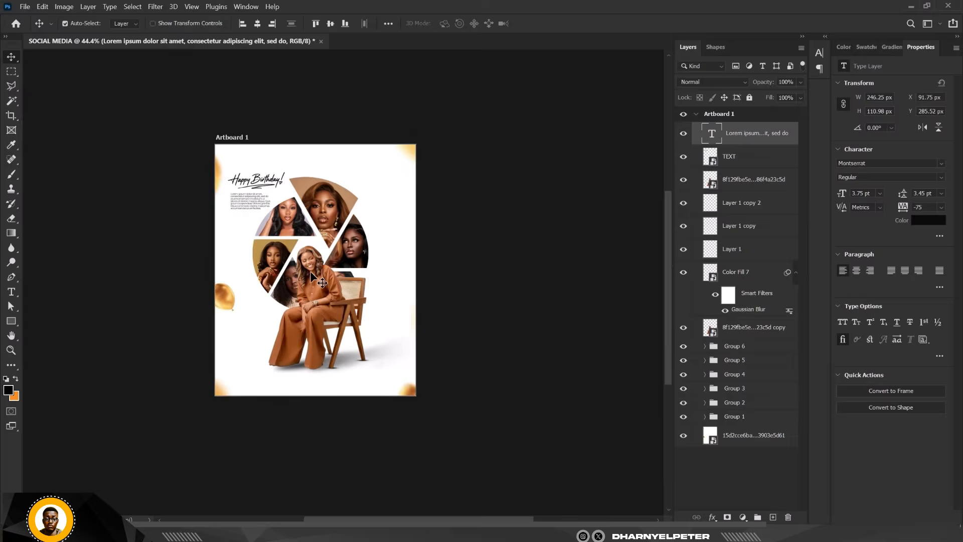
{"action": "scroll", "coordinate": [310, 271], "scroll_direction": "up", "scroll_amount": 3}
{"action": "scroll", "coordinate": [302, 272], "scroll_direction": "up", "scroll_amount": 2}
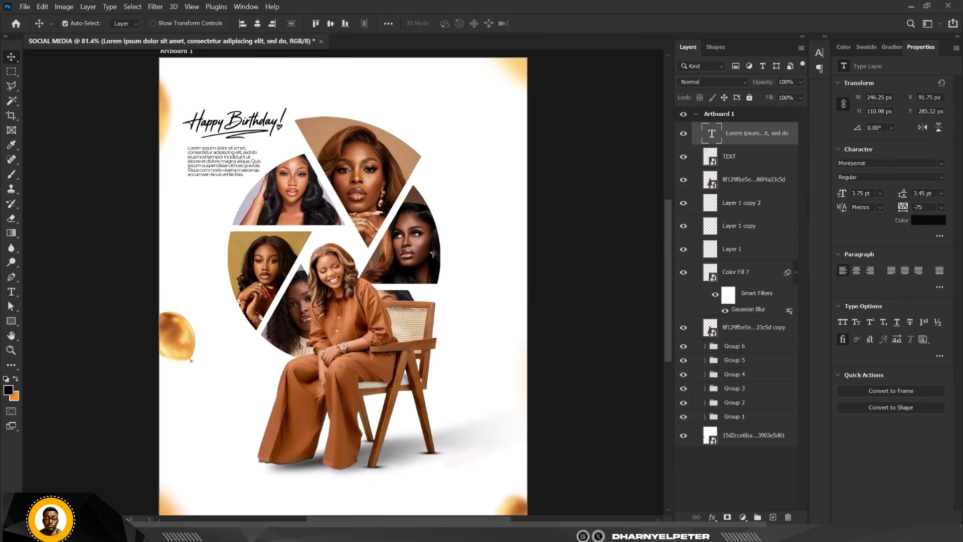
Step: Place the dark orange-glow image (bdecc8d6…) from the PICTURE folder over the whole artboard as the uppermost layer with Screen blending
{"action": "key", "text": "alt+Tab"}
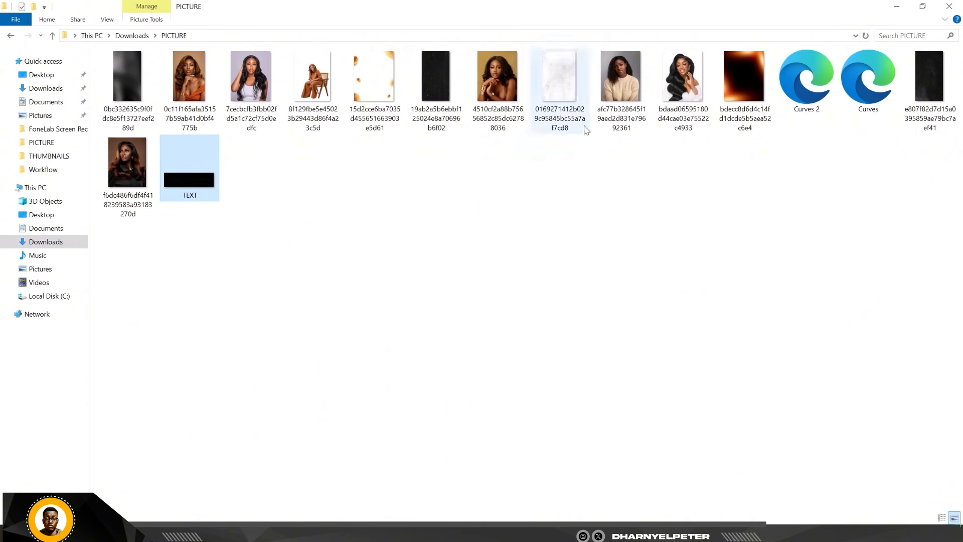
{"action": "left_click_drag", "start_coordinate": [744, 69], "coordinate": [385, 248]}
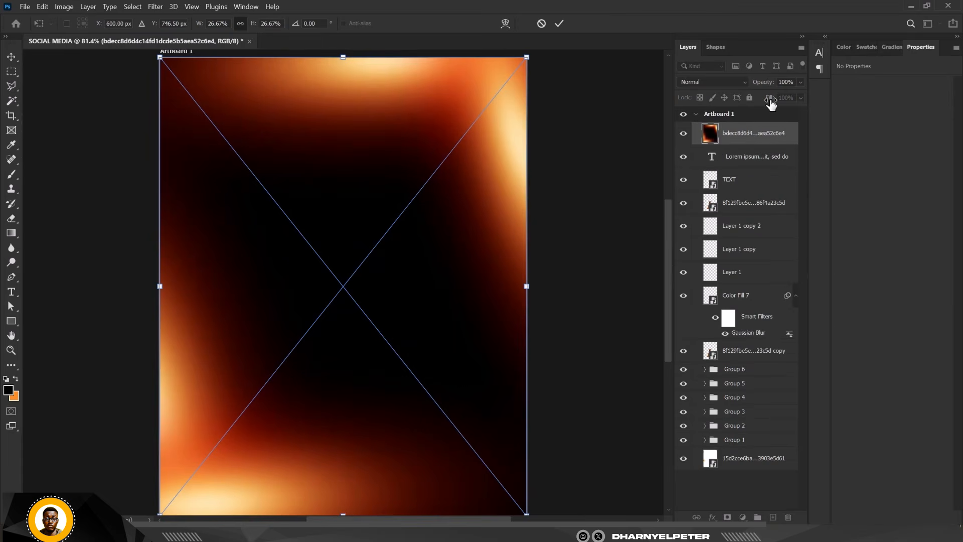
{"action": "key", "text": "Return"}
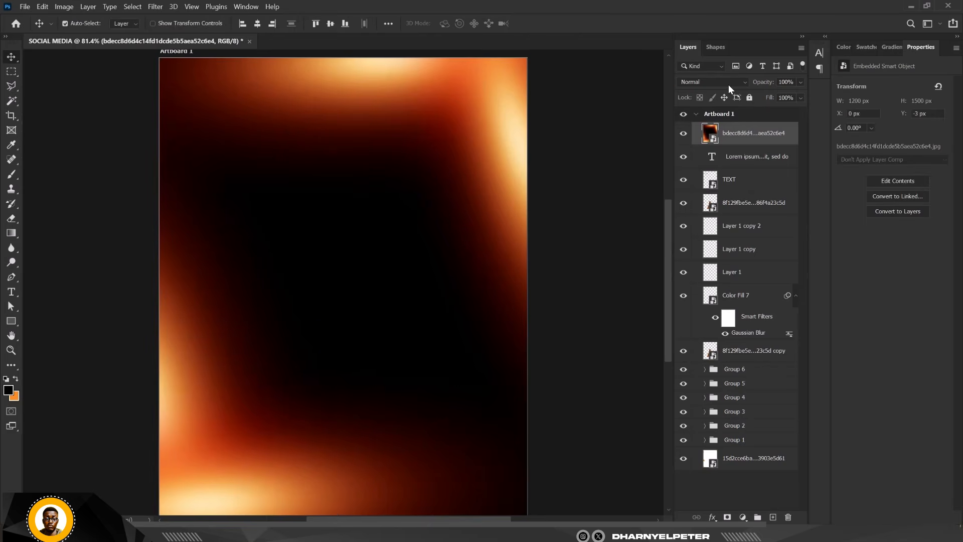
{"action": "left_click", "coordinate": [728, 83]}
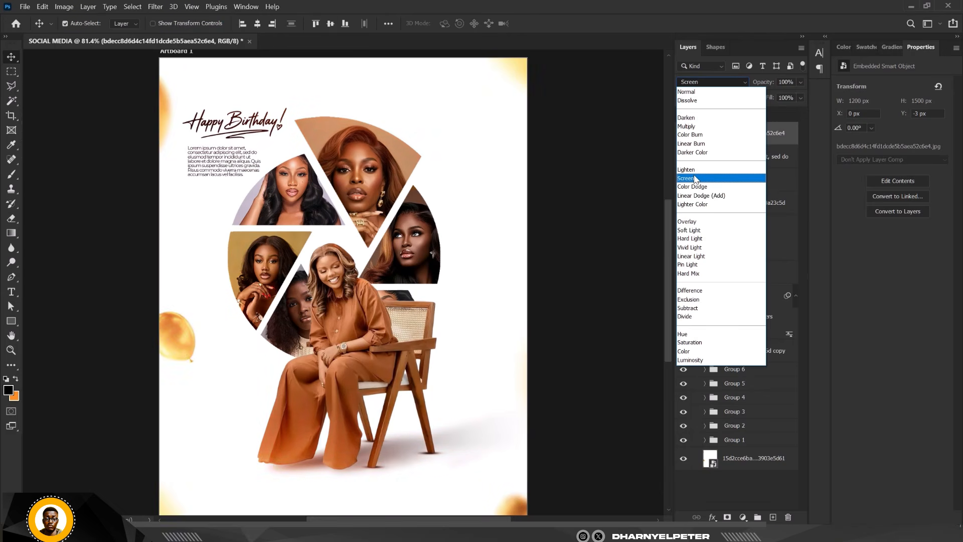
{"action": "left_click", "coordinate": [699, 178]}
{"action": "left_click", "coordinate": [684, 134]}
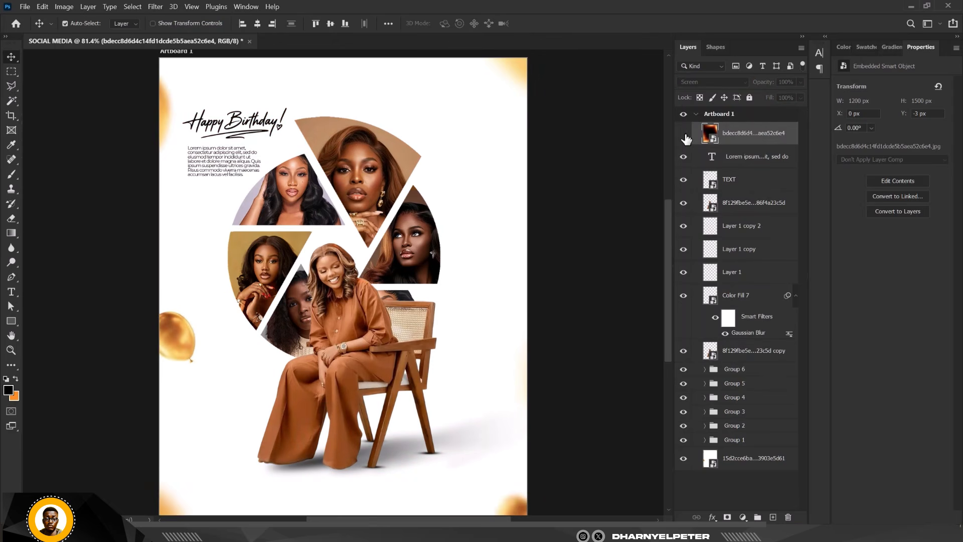
{"action": "left_click", "coordinate": [684, 134]}
{"action": "left_click", "coordinate": [604, 170]}
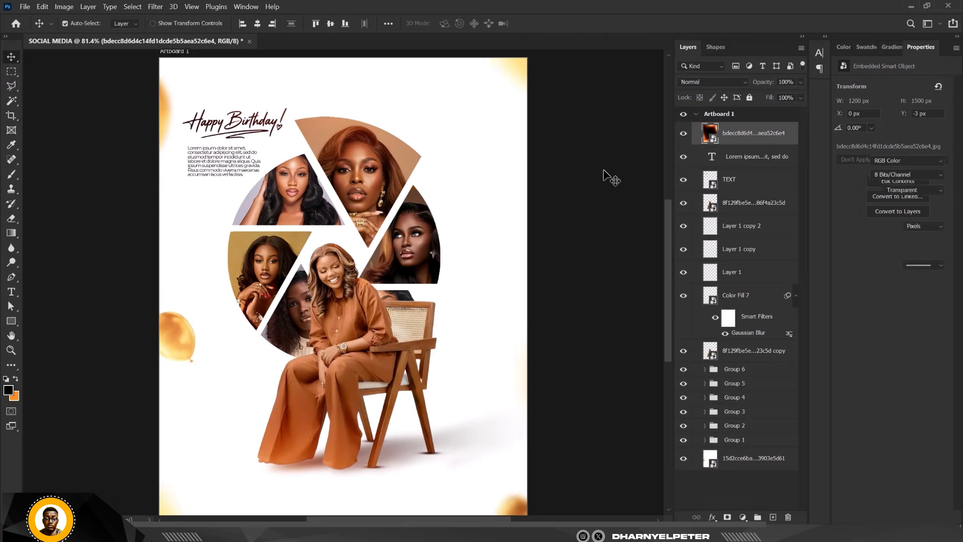
{"action": "scroll", "coordinate": [487, 153], "scroll_direction": "down", "scroll_amount": 1}
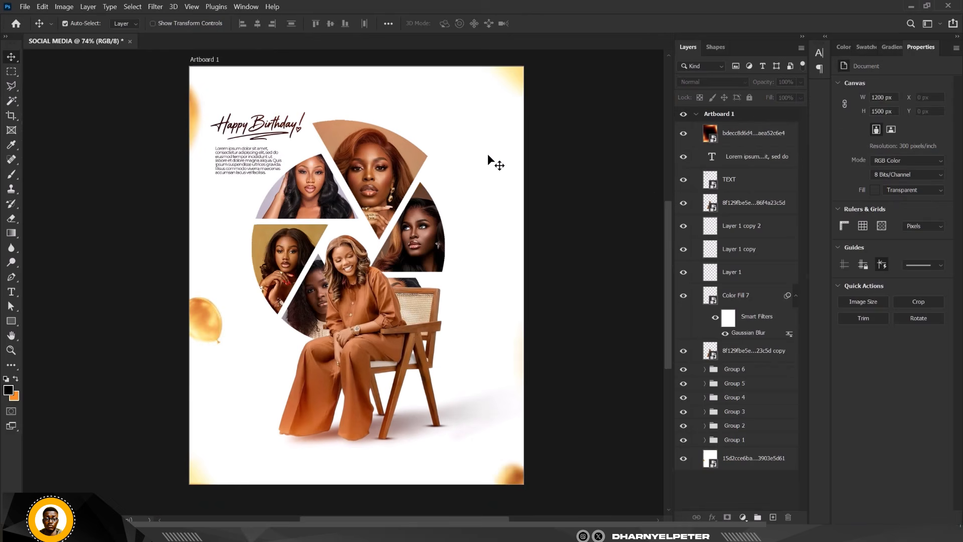
Step: Place the black dust texture (19ab2a5b…) from the PICTURE folder above the orange glow, scaled to about 44.36% to cover the artboard
{"action": "left_click", "coordinate": [767, 134]}
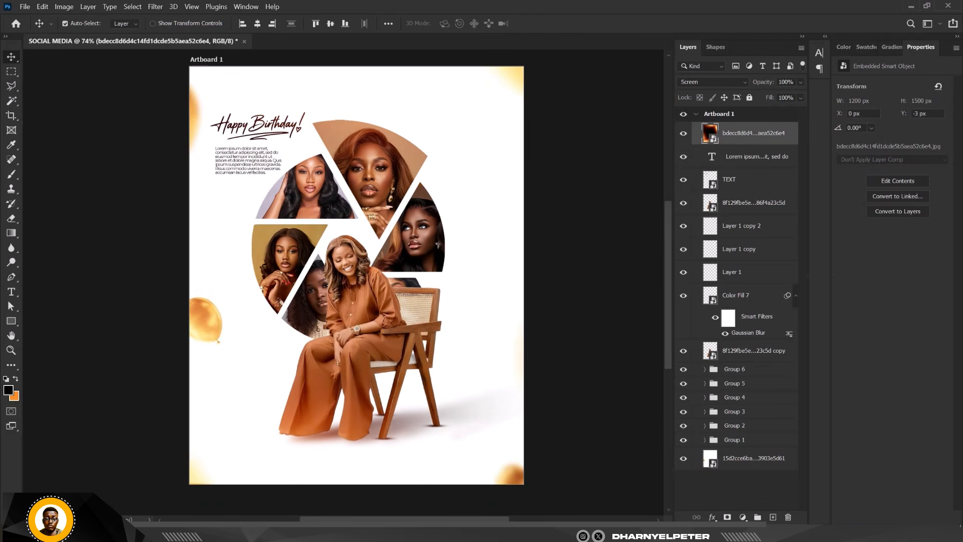
{"action": "key", "text": "alt+Tab"}
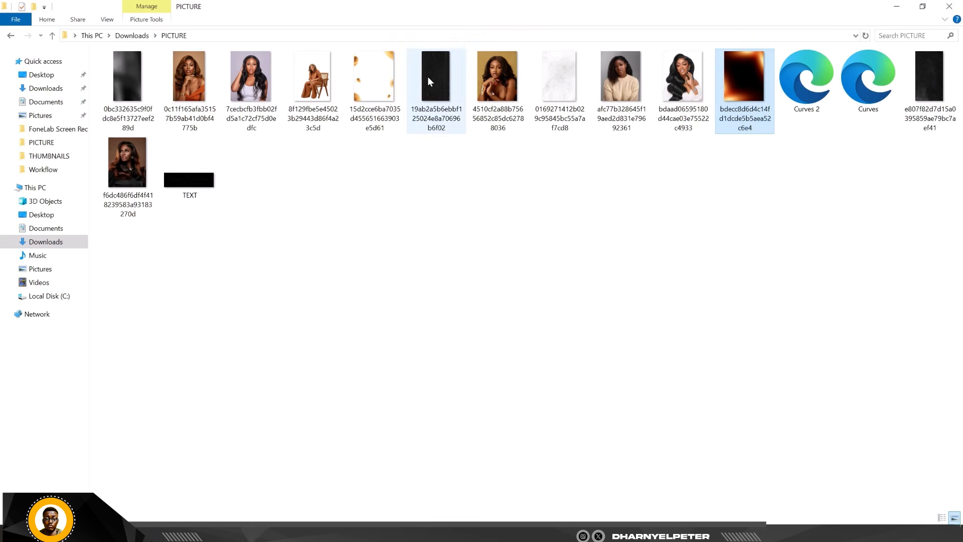
{"action": "left_click", "coordinate": [435, 98]}
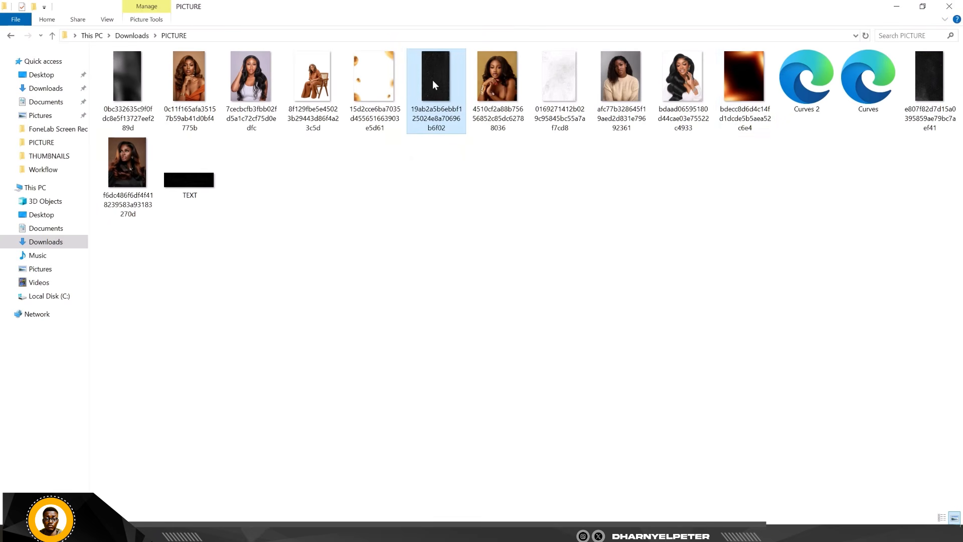
{"action": "left_click_drag", "start_coordinate": [433, 79], "coordinate": [412, 266]}
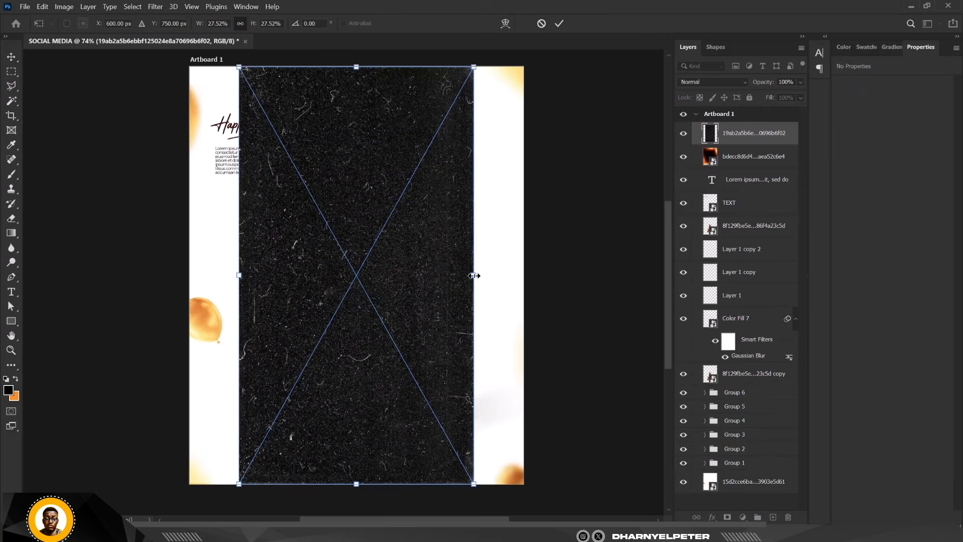
{"action": "left_click_drag", "start_coordinate": [503, 292], "coordinate": [543, 305]}
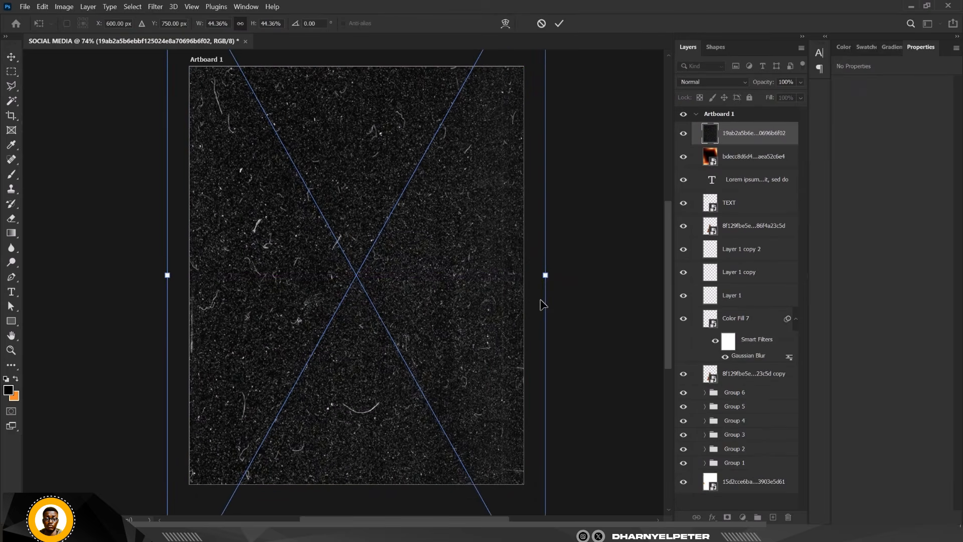
{"action": "key", "text": "Return"}
Step: Set the dust texture's blend mode to Screen and its opacity to 30%
{"action": "left_click", "coordinate": [729, 79]}
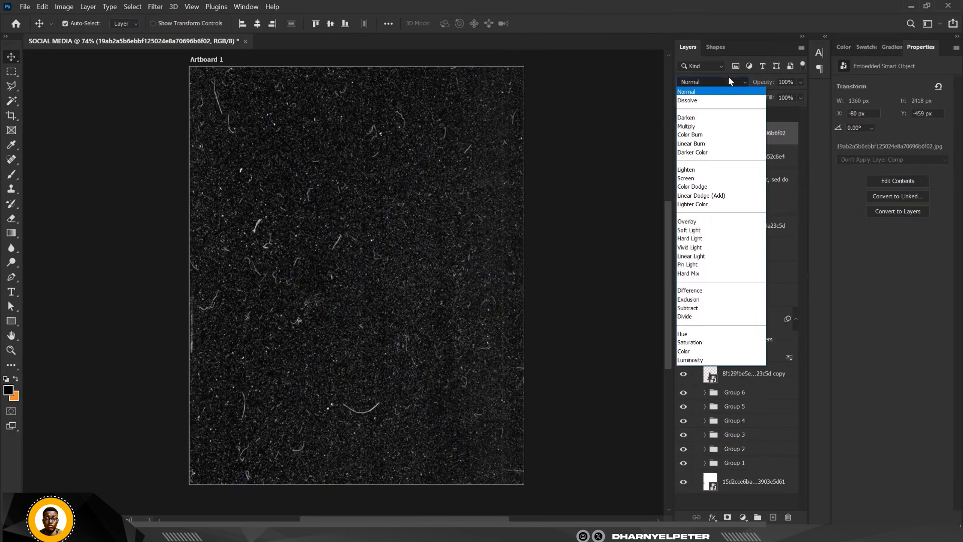
{"action": "left_click", "coordinate": [690, 180]}
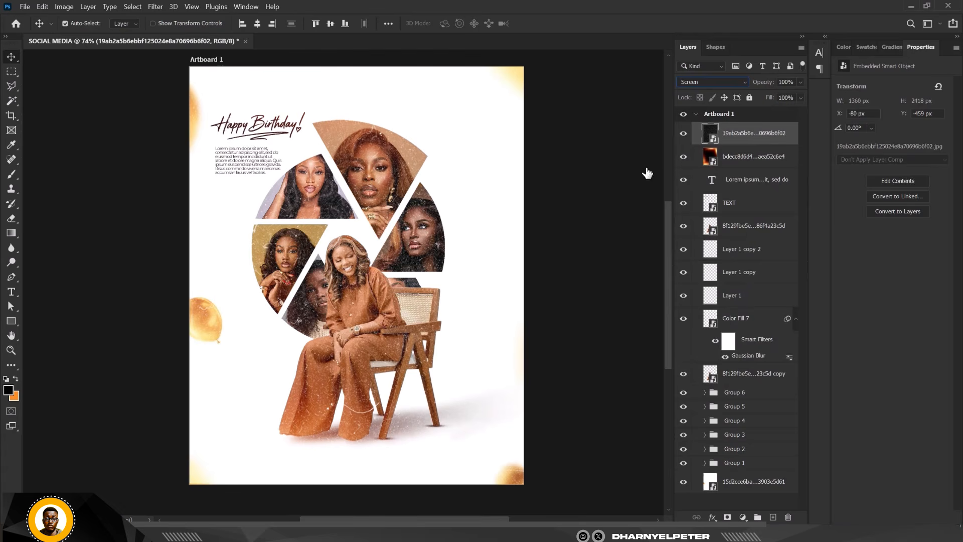
{"action": "left_click", "coordinate": [801, 83]}
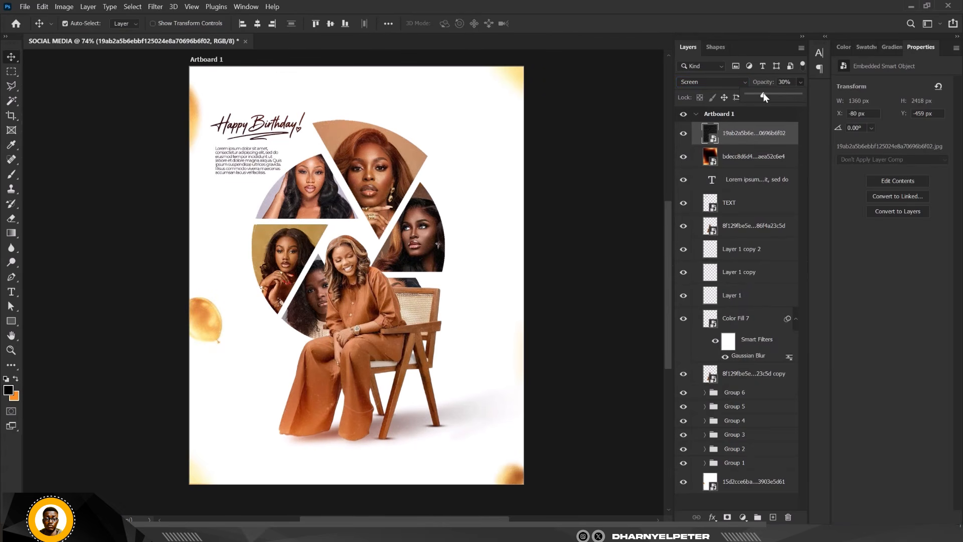
{"action": "left_click", "coordinate": [594, 150]}
{"action": "scroll", "coordinate": [354, 183], "scroll_direction": "up", "scroll_amount": 5}
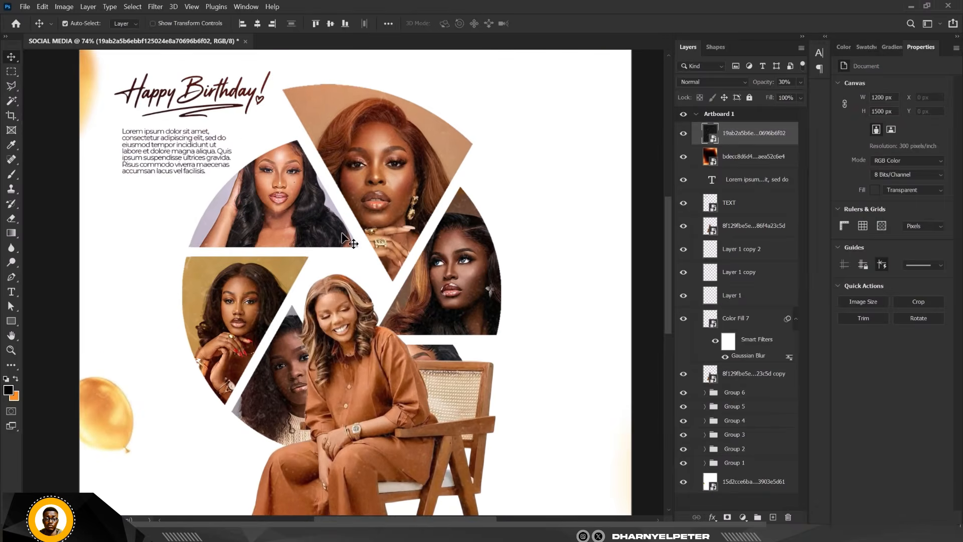
{"action": "scroll", "coordinate": [333, 249], "scroll_direction": "down", "scroll_amount": 3}
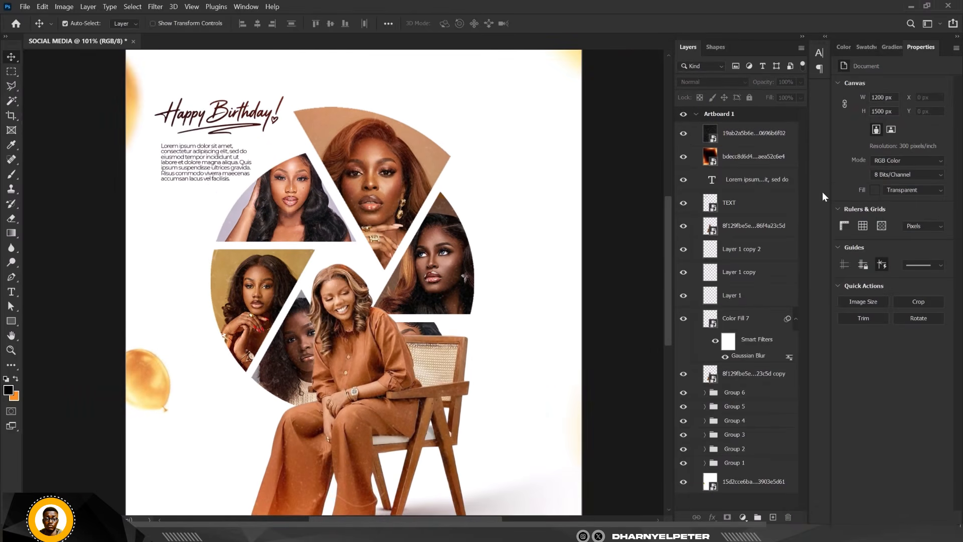
{"action": "scroll", "coordinate": [373, 191], "scroll_direction": "down", "scroll_amount": 3}
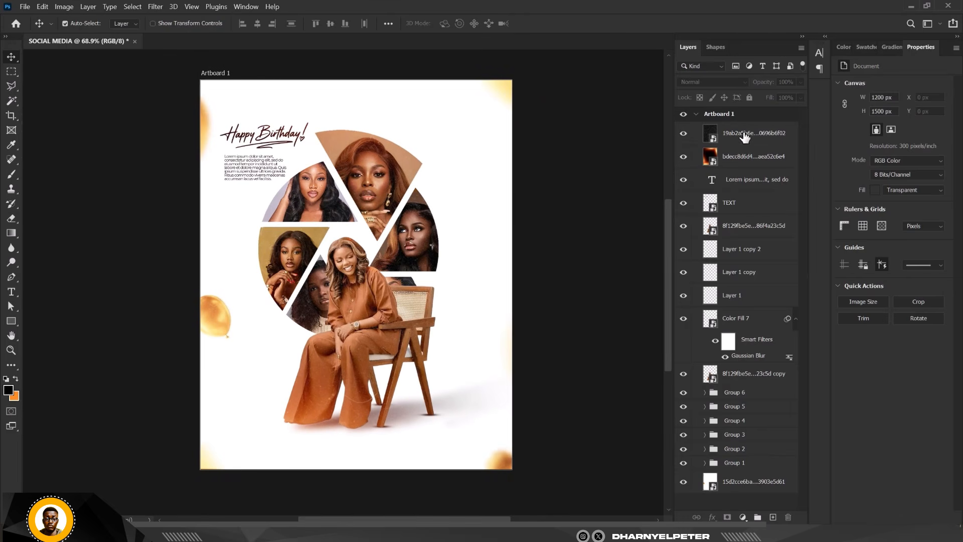
Step: Add a layer mask to the dust texture and hide its centre over the woman with one black dab of a 700 px soft brush
{"action": "left_click", "coordinate": [744, 136]}
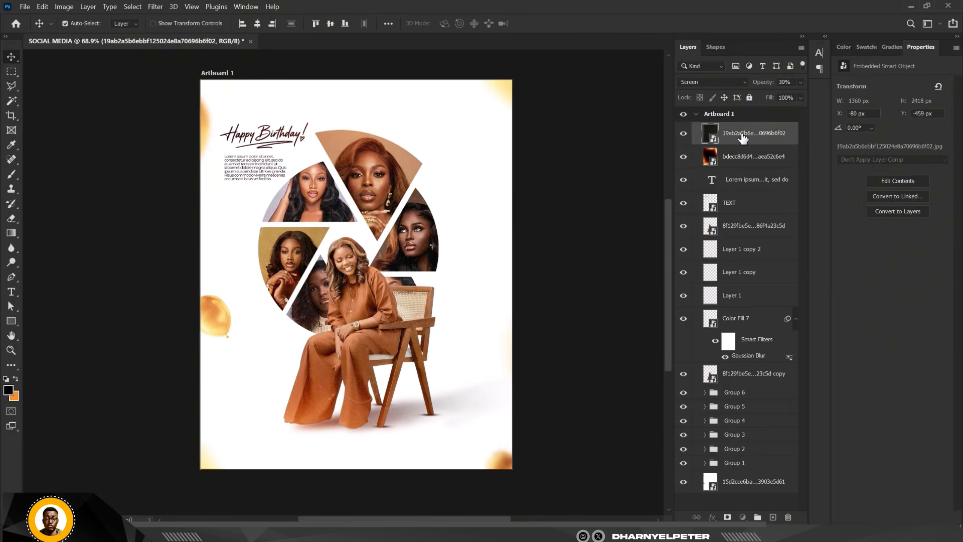
{"action": "left_click", "coordinate": [727, 517]}
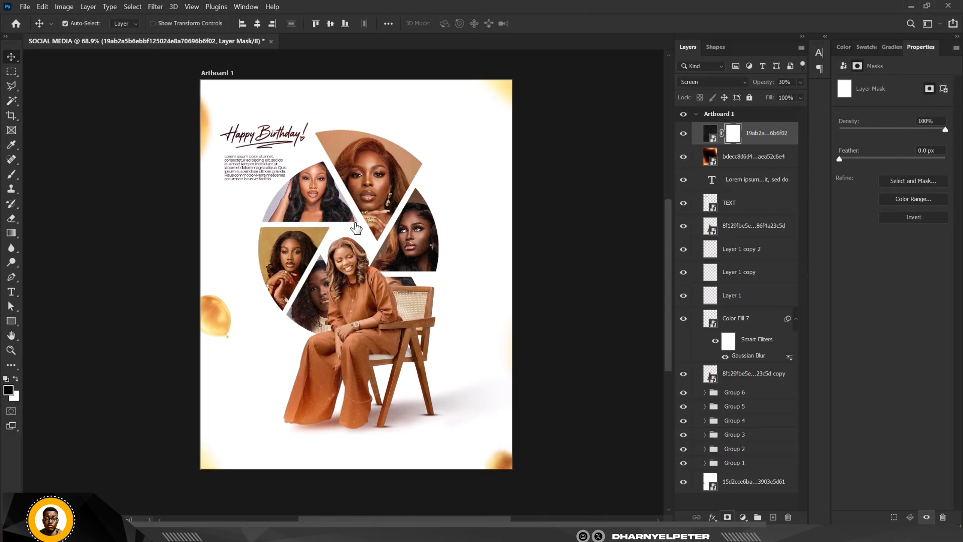
{"action": "key", "text": "b"}
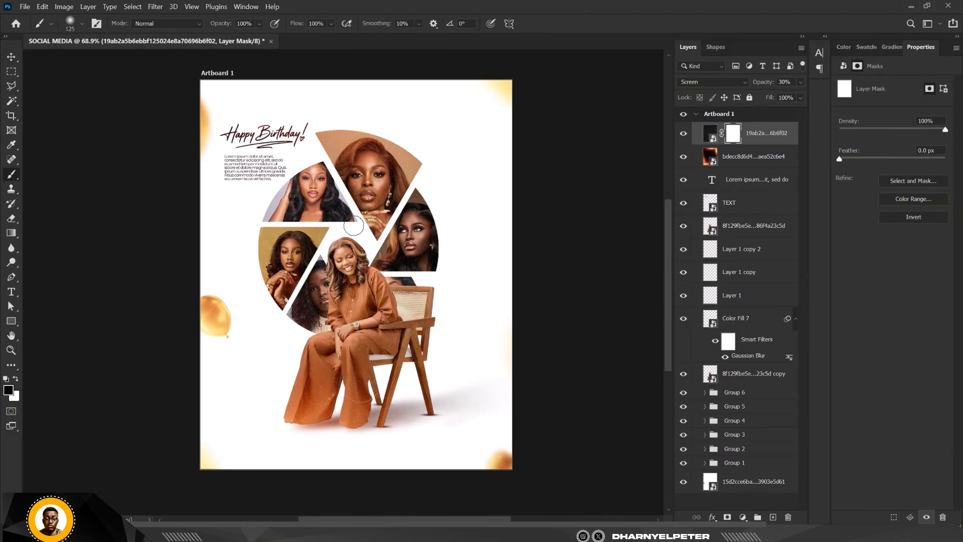
{"action": "key", "text": "bracketright"}
{"action": "key", "text": "bracketright"}
{"action": "key", "text": "bracketright"}
{"action": "key", "text": "bracketright"}
{"action": "key", "text": "bracketright"}
{"action": "key", "text": "bracketright"}
{"action": "key", "text": "bracketright"}
{"action": "key", "text": "bracketright"}
{"action": "key", "text": "bracketright"}
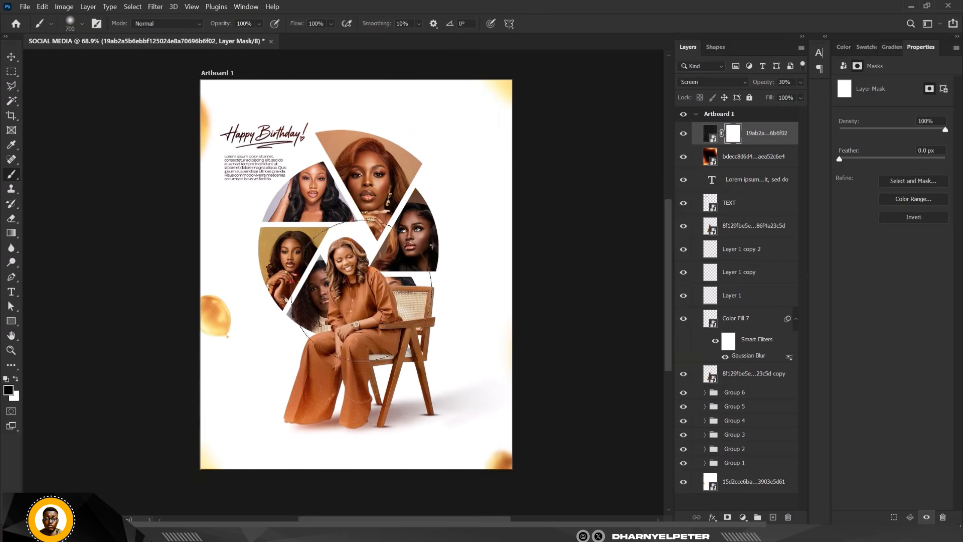
{"action": "left_click", "coordinate": [353, 306]}
{"action": "left_click", "coordinate": [11, 57]}
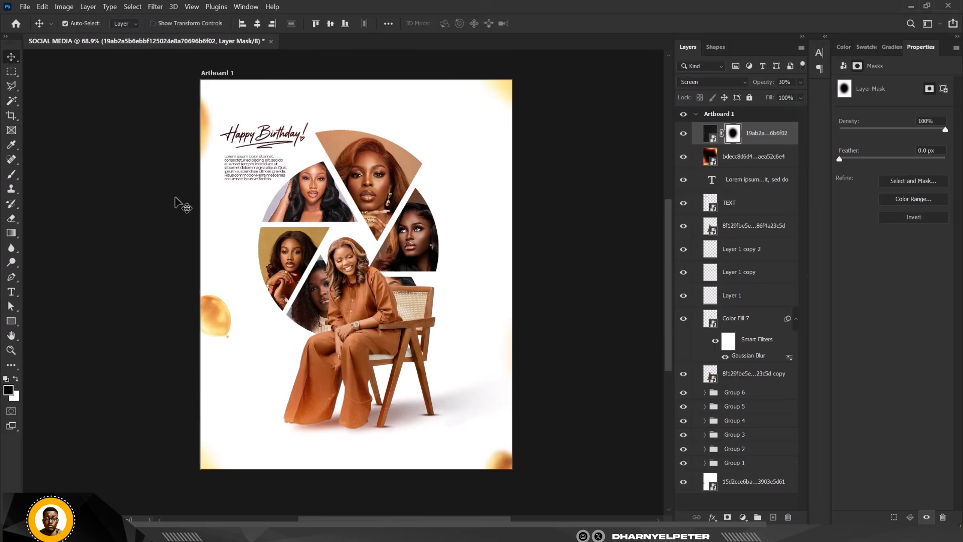
Step: Examine the finished birthday design up close and as a whole
{"action": "scroll", "coordinate": [282, 174], "scroll_direction": "up", "scroll_amount": 6}
{"action": "scroll", "coordinate": [299, 162], "scroll_direction": "down", "scroll_amount": 4}
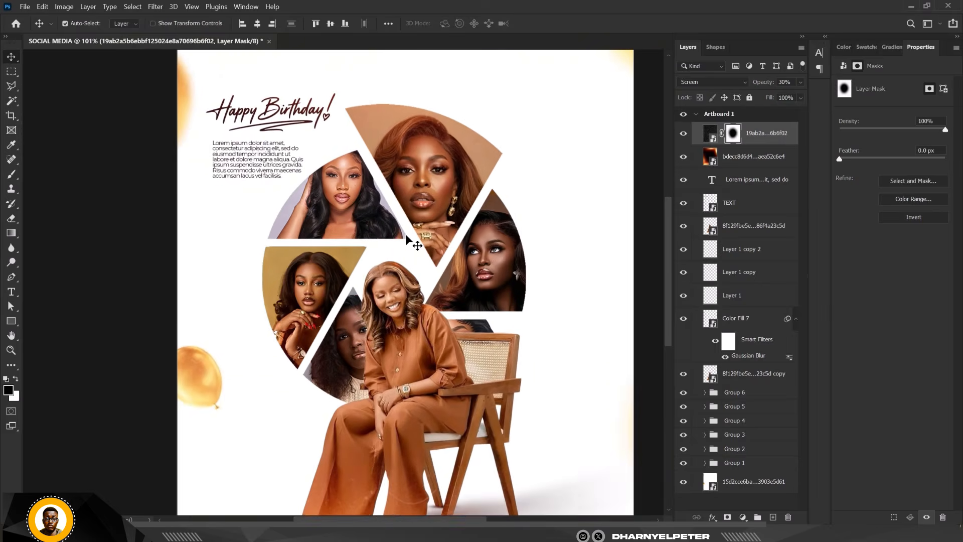
{"action": "scroll", "coordinate": [406, 237], "scroll_direction": "down", "scroll_amount": 3}
{"action": "scroll", "coordinate": [406, 236], "scroll_direction": "up", "scroll_amount": 2}
{"action": "scroll", "coordinate": [406, 237], "scroll_direction": "down", "scroll_amount": 2}
{"action": "scroll", "coordinate": [406, 237], "scroll_direction": "up", "scroll_amount": 1}
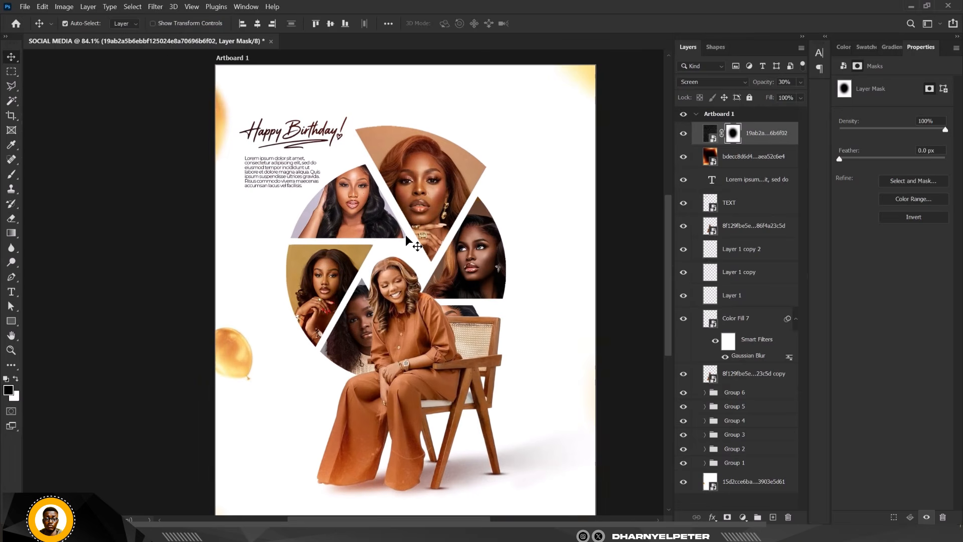
{"action": "scroll", "coordinate": [389, 216], "scroll_direction": "down", "scroll_amount": 1}
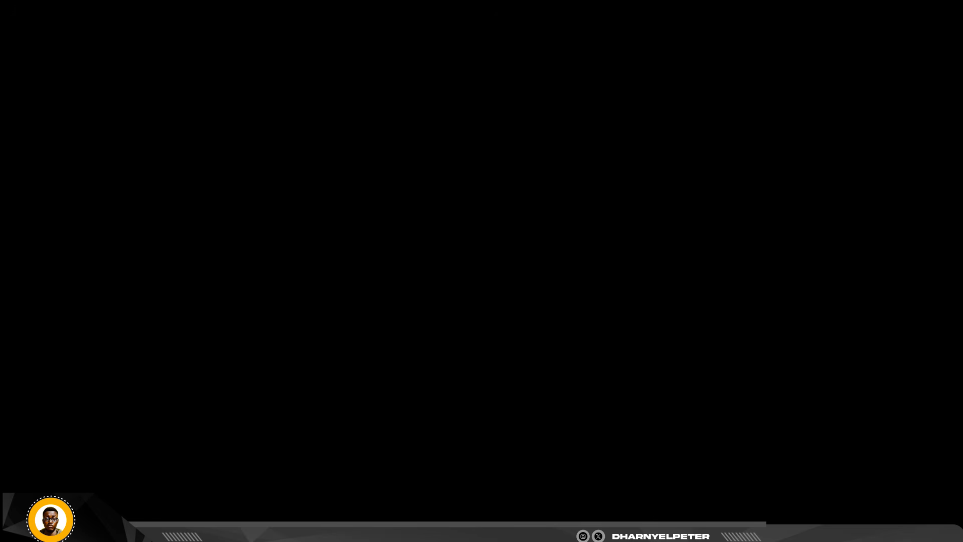